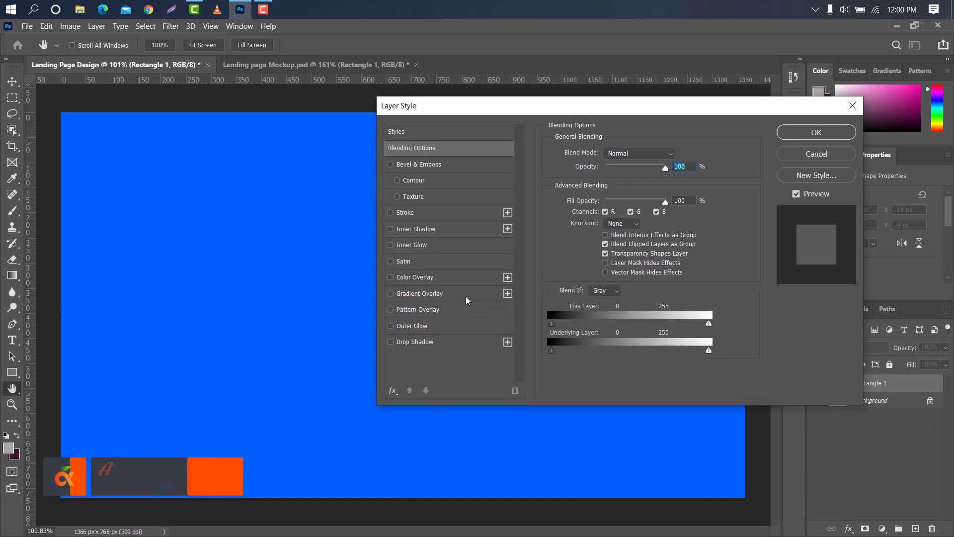
Apply a linear gradient overlay running from 141414 to 9c2a8b at 0° and 72% scale to the full-canvas rectangle.
left_click(428, 294)
left_click_drag(531, 110, 585, 34)
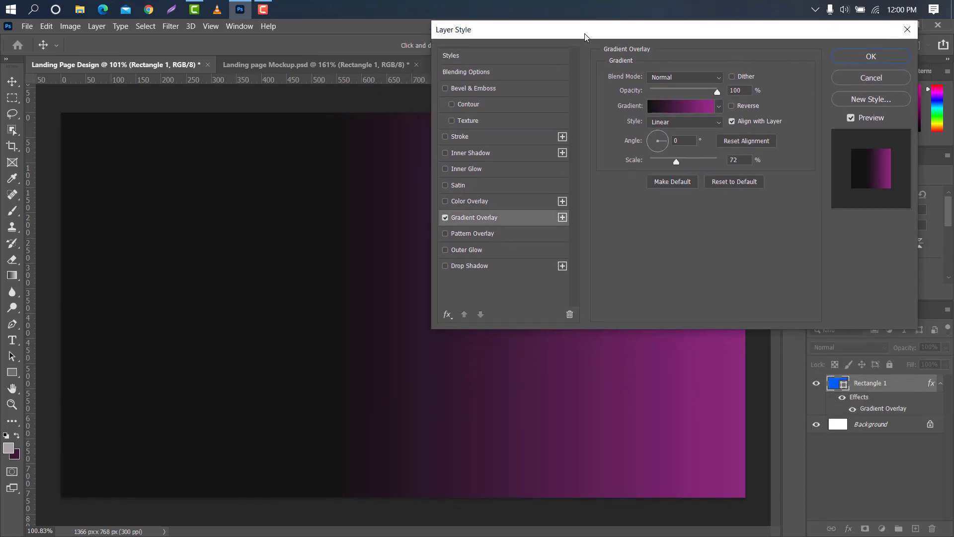
left_click(693, 107)
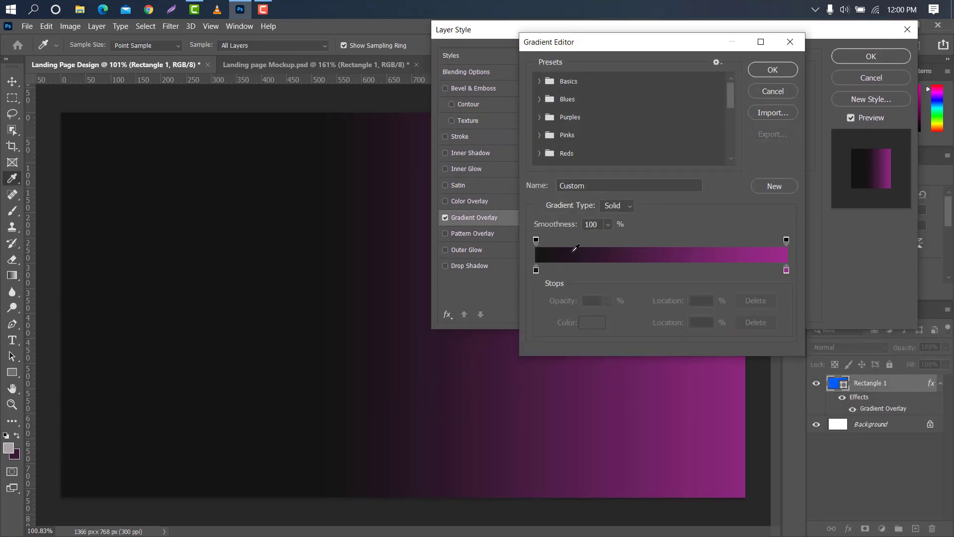
double_click(536, 270)
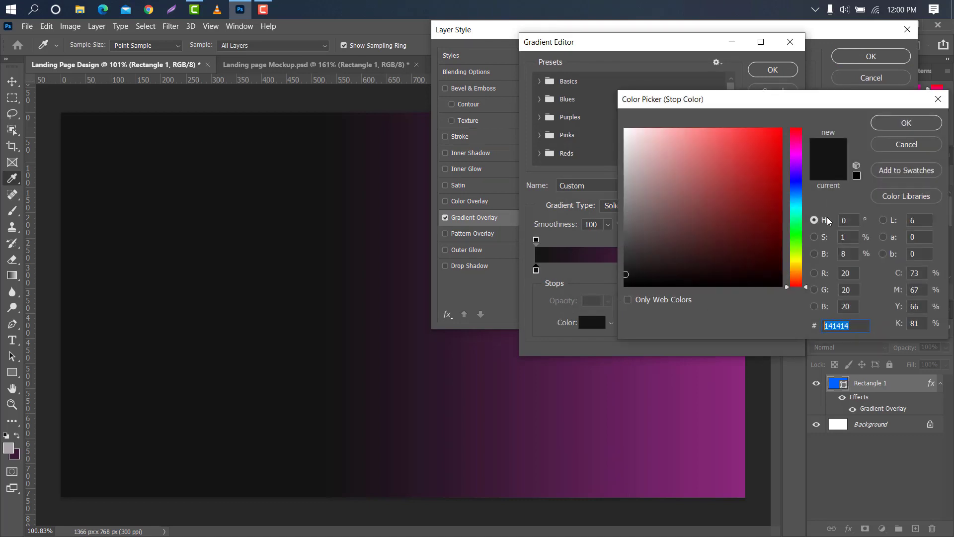
left_click(907, 123)
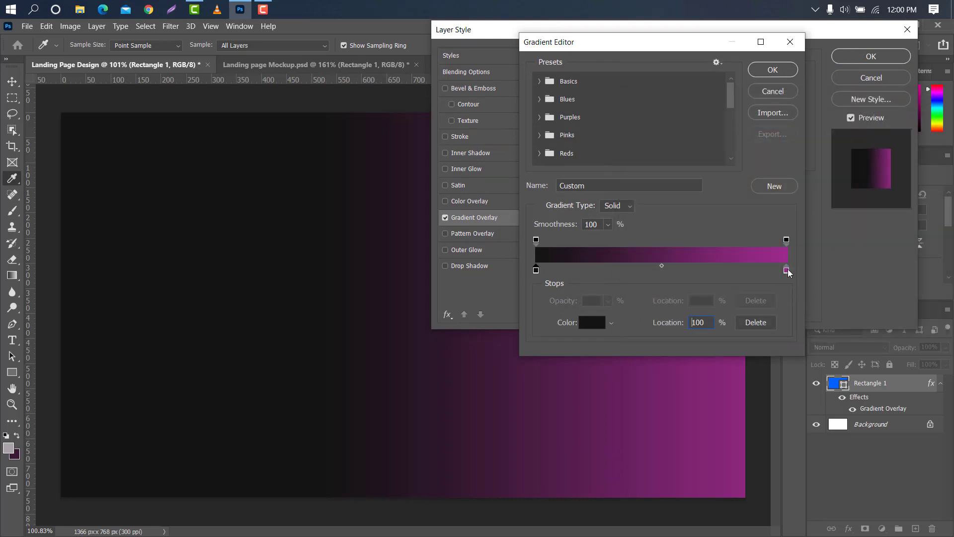
double_click(786, 270)
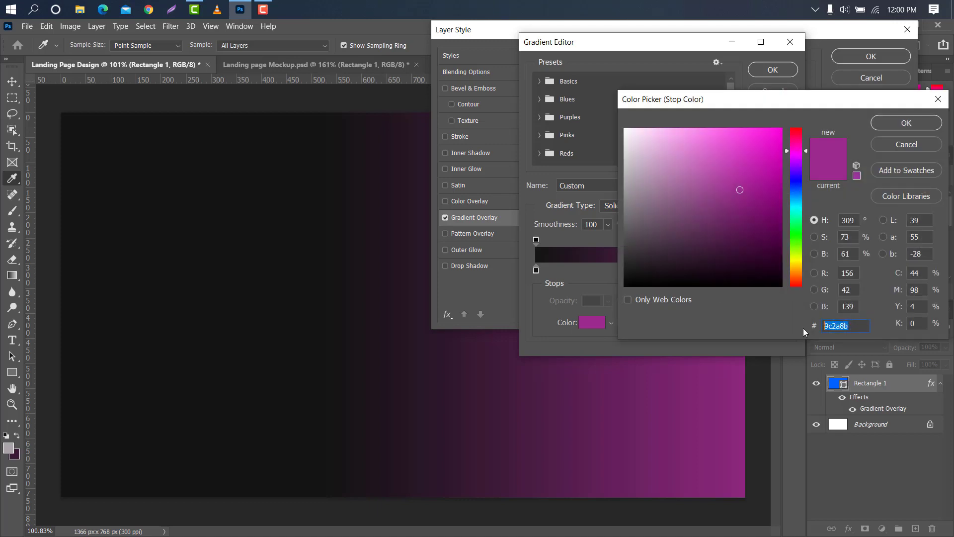
left_click(890, 127)
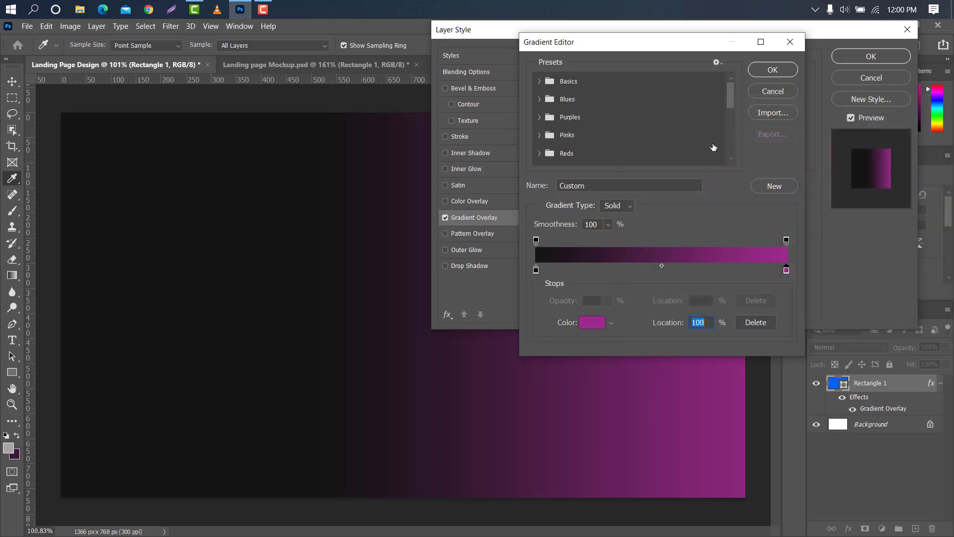
left_click(760, 70)
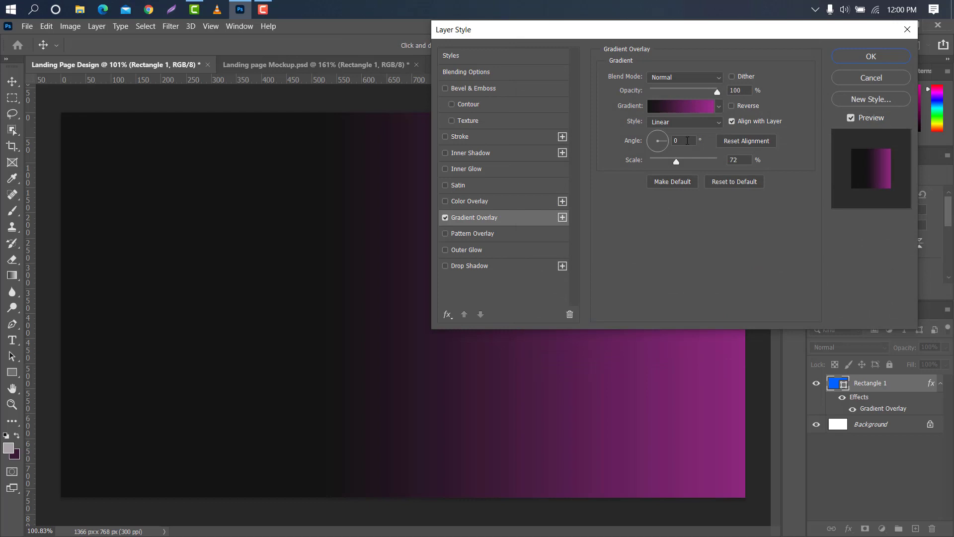
left_click(688, 140)
left_click(871, 56)
Draw a rectangle about 994 × 64 px along the canvas's upper left and give it a gradient overlay.
left_click_drag(59, 126, 556, 157)
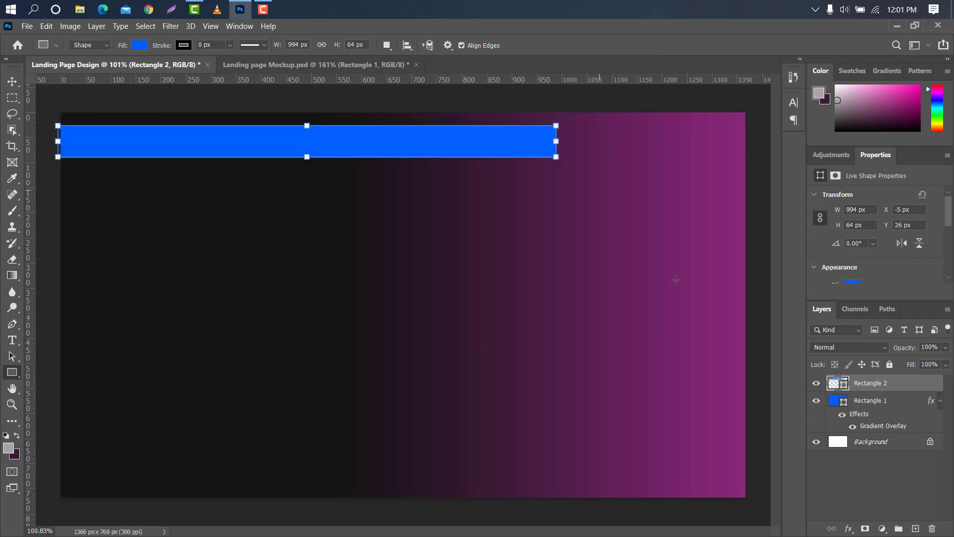
double_click(919, 383)
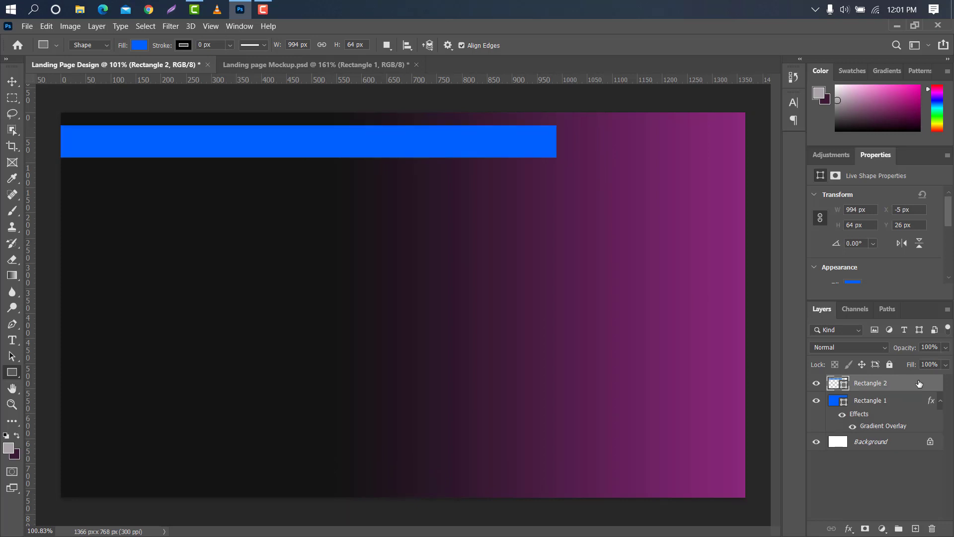
left_click_drag(536, 35, 667, 35)
left_click(643, 217)
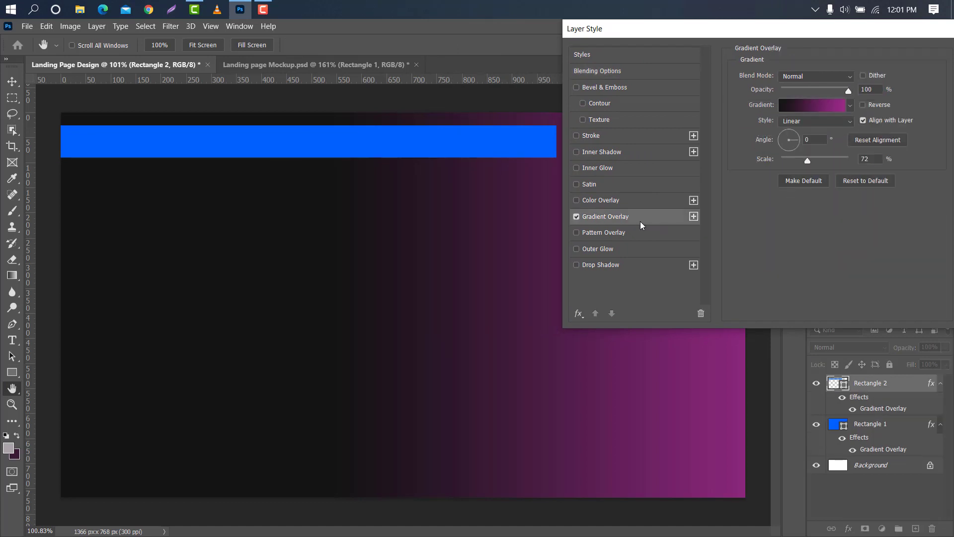
Set the starting colour stop of the upper bar's gradient to light grey.
left_click(803, 108)
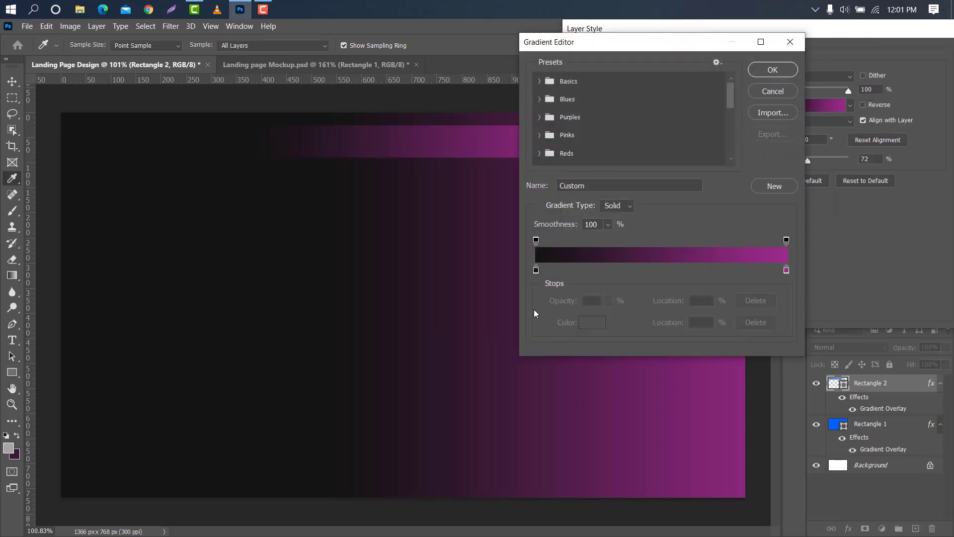
double_click(536, 270)
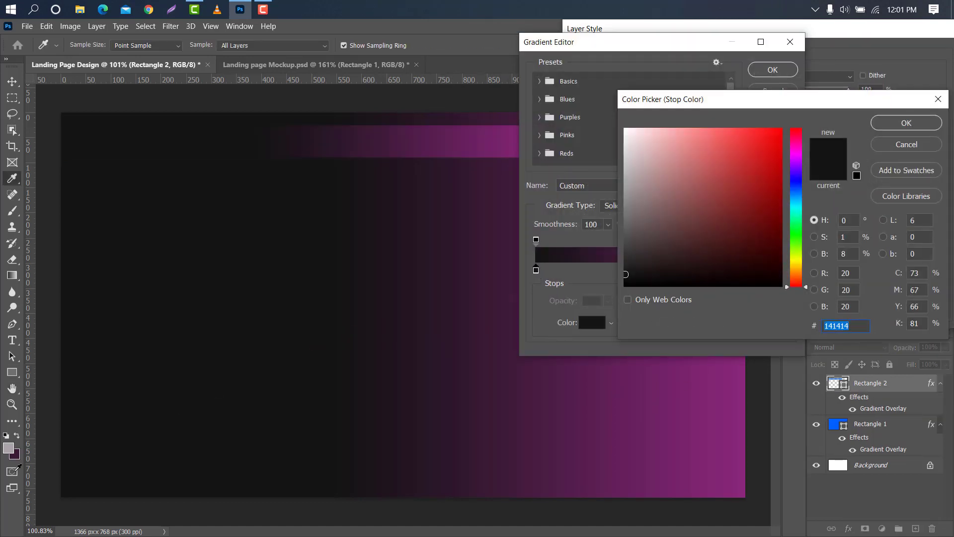
left_click(628, 179)
left_click(907, 123)
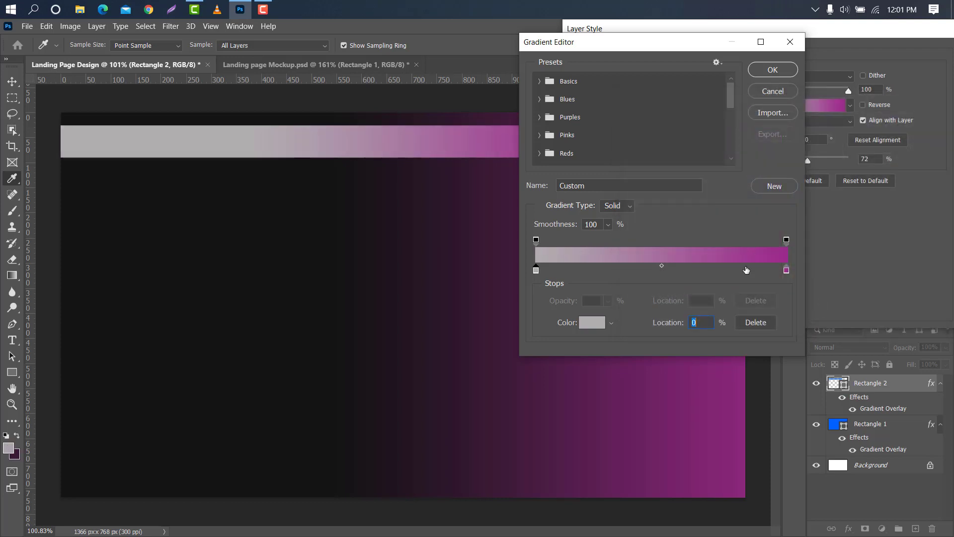
Set the end colour stop of the upper bar's gradient to dark purple 4e1d46, sampled from the background beside the bar.
left_click_drag(660, 41, 726, 39)
double_click(853, 267)
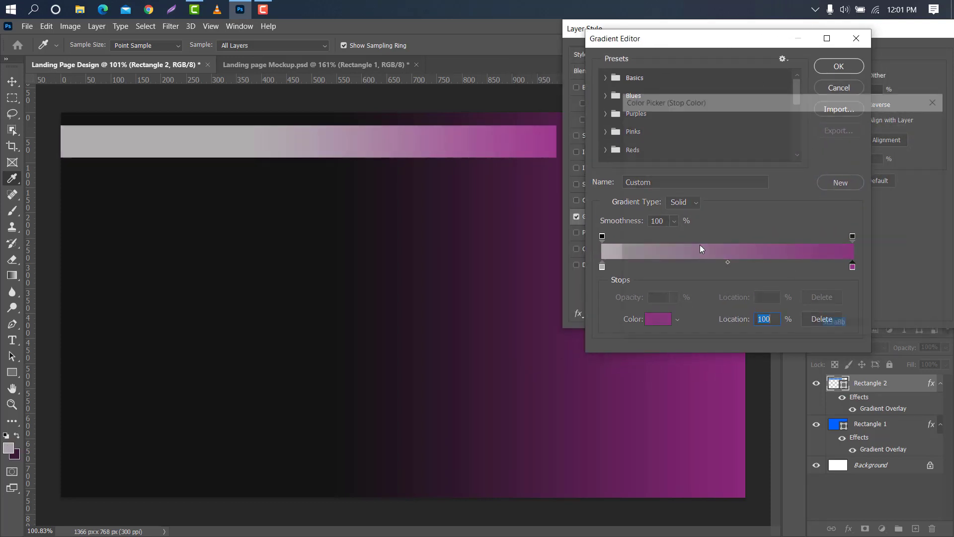
left_click(556, 160)
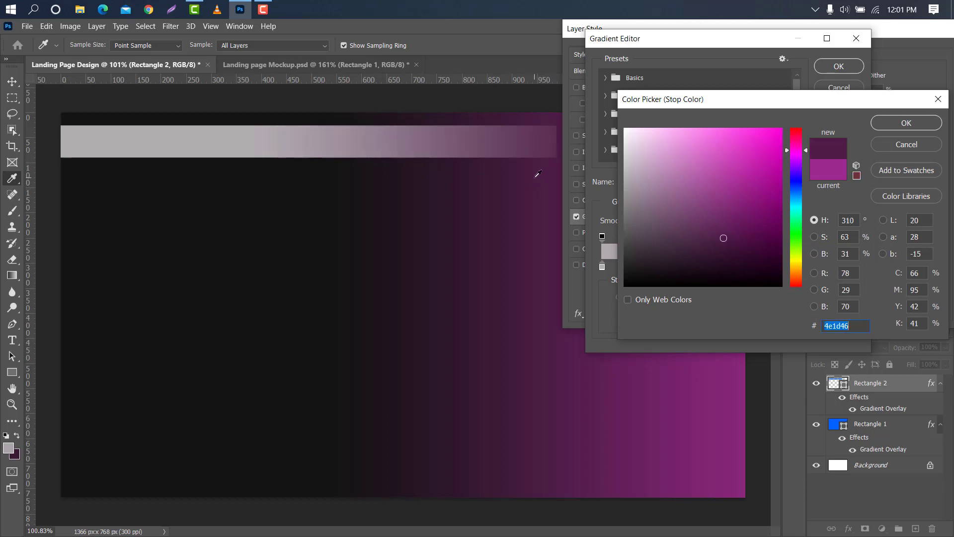
left_click(907, 123)
left_click(839, 66)
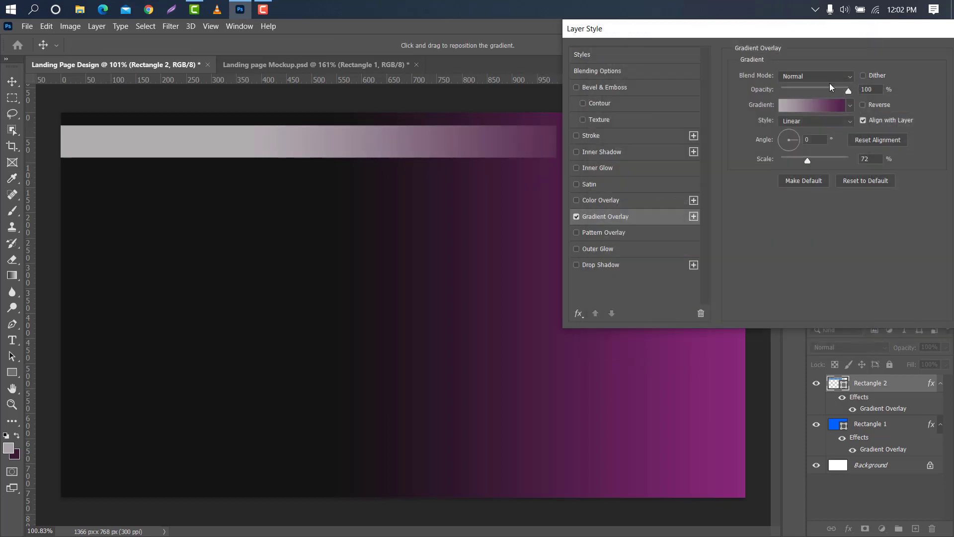
Shift the upper bar's gradient to the left, set its scale to 87%, and apply the layer style.
left_click_drag(542, 143, 470, 150)
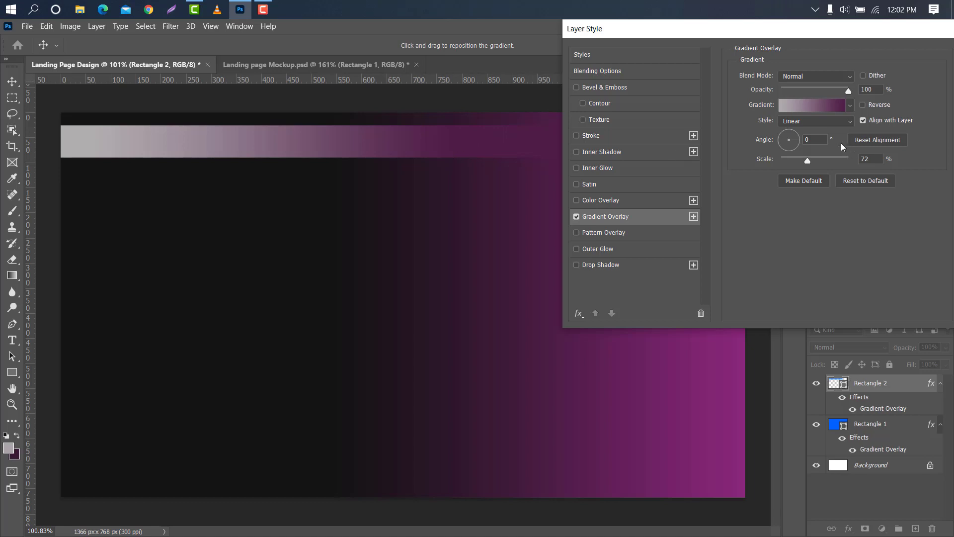
left_click_drag(812, 161, 816, 160)
left_click_drag(654, 34, 616, 39)
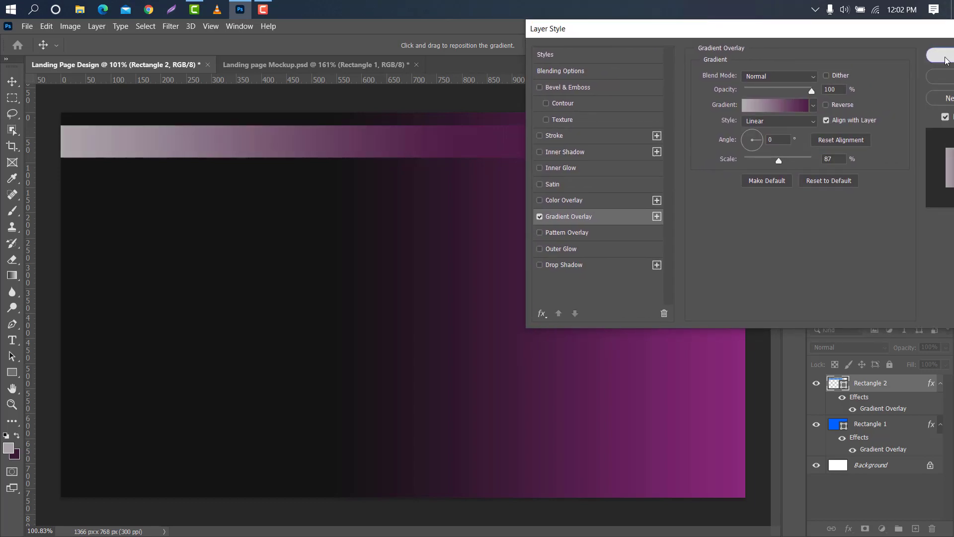
left_click(920, 58)
Draw a rectangle about 1310 × 119 px across the lower part of the canvas and give it a gradient overlay.
left_click_drag(89, 398, 745, 457)
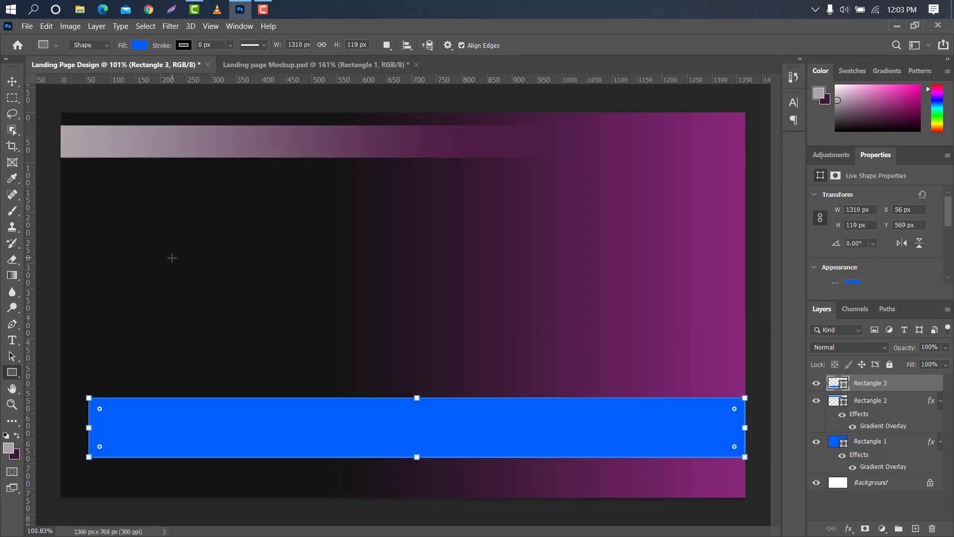
key("v")
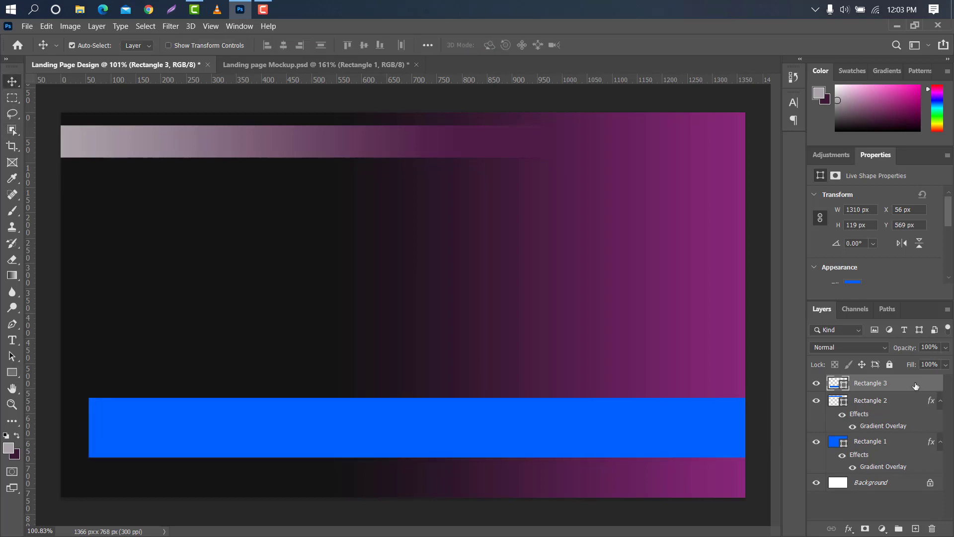
double_click(916, 386)
left_click(536, 219)
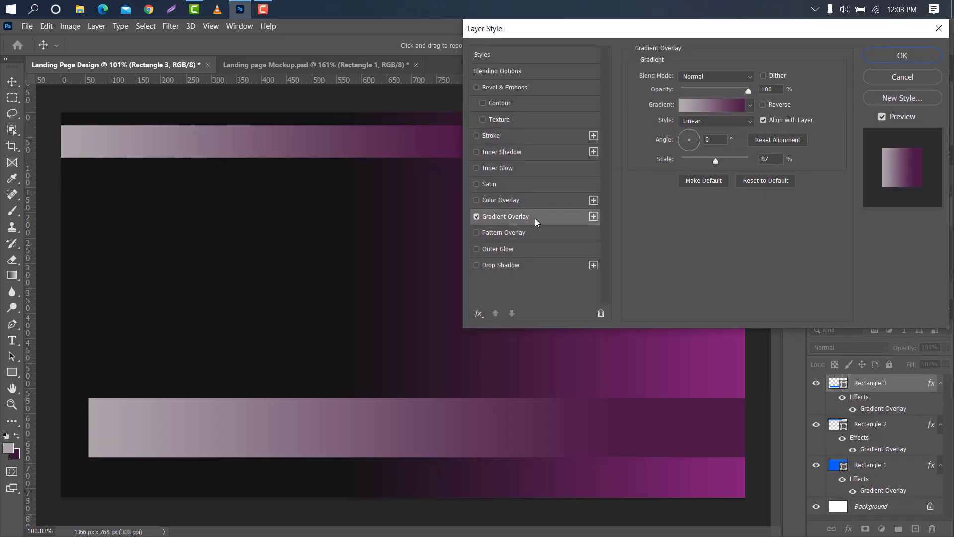
Set the end colour stop of the lower bar's gradient to purple 862678, sampled from the background's right side, and apply the style.
left_click(722, 105)
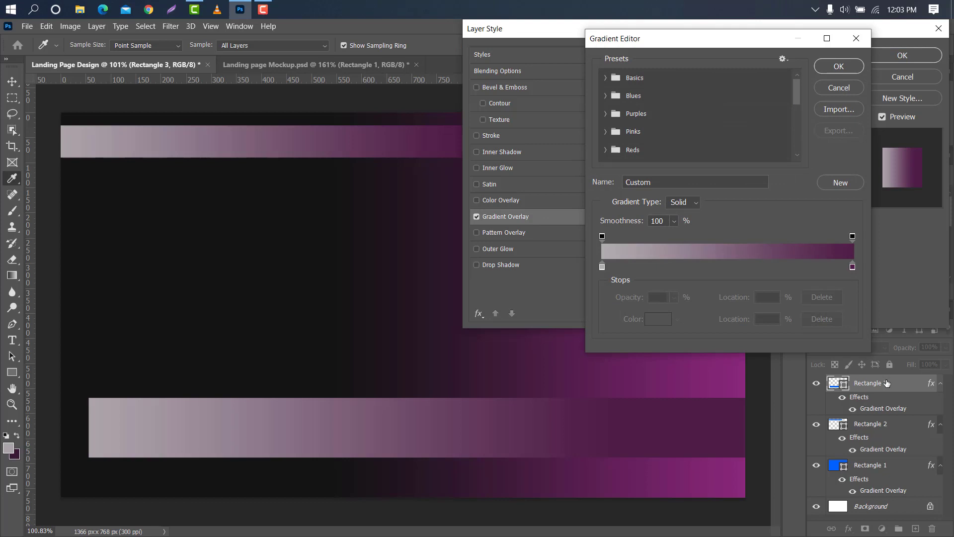
left_click(853, 268)
left_click(658, 318)
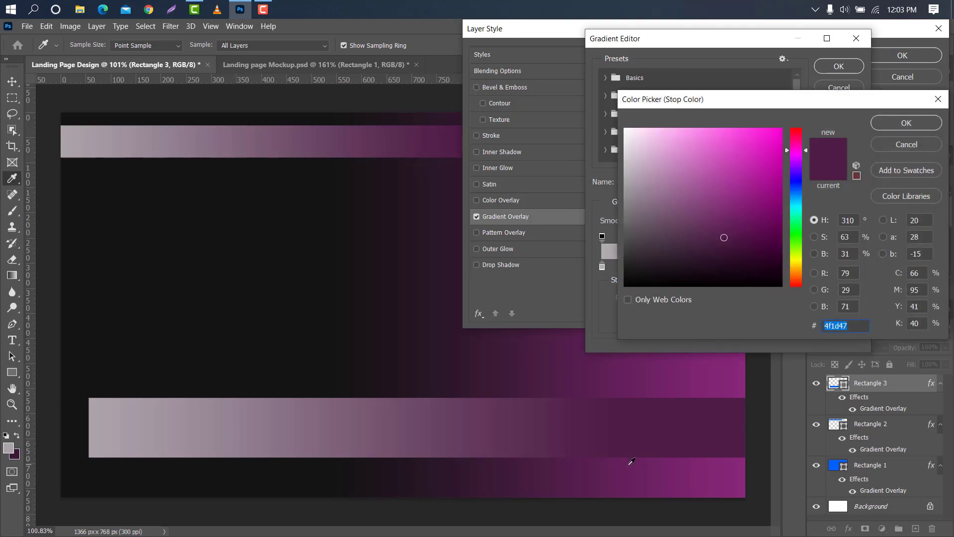
left_click(631, 461)
left_click(734, 390)
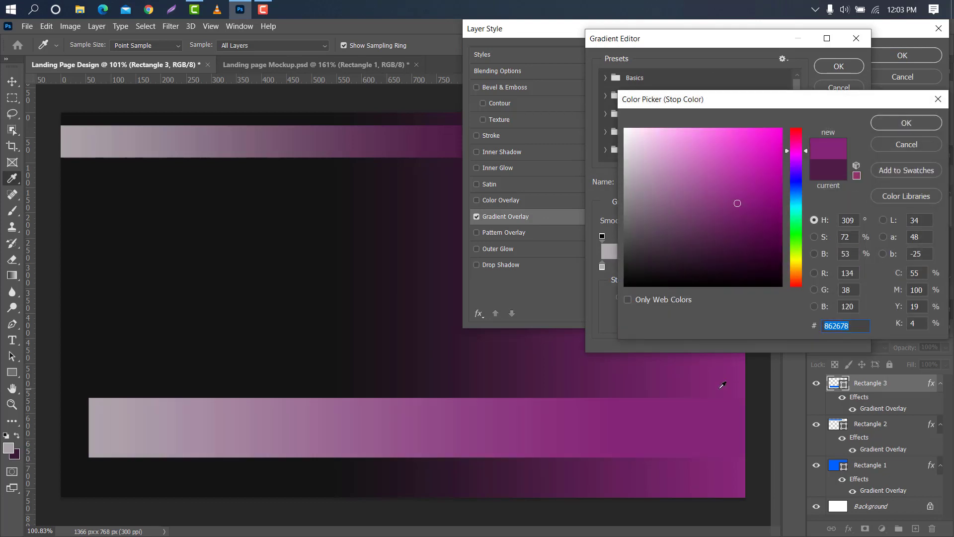
left_click(907, 123)
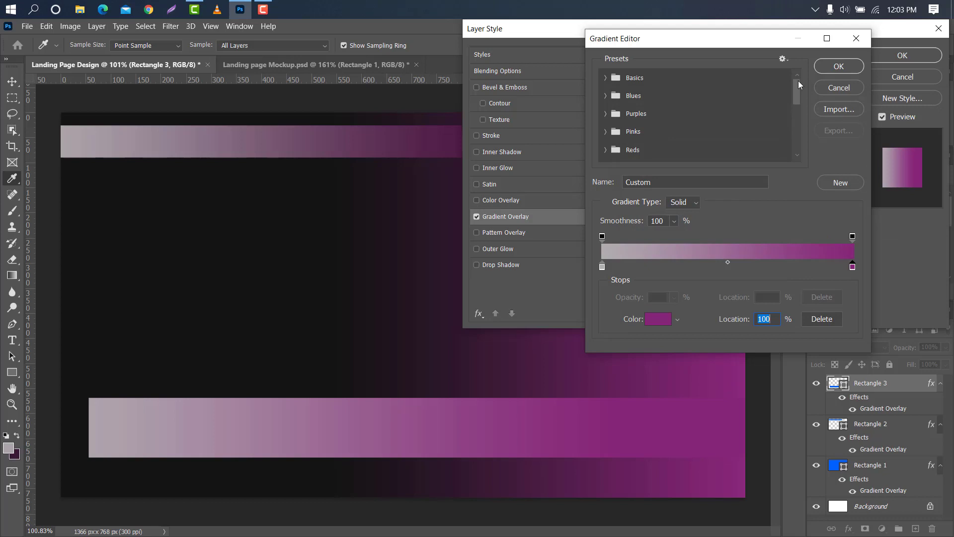
left_click(831, 71)
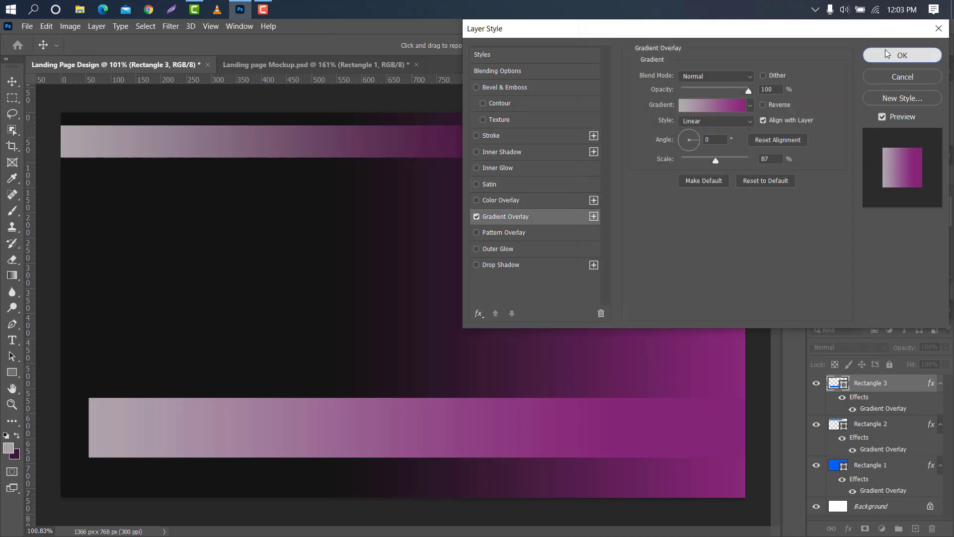
left_click(902, 55)
Move the lower bar slightly left and up, to about X 34 px, Y 565 px.
key("ctrl+t")
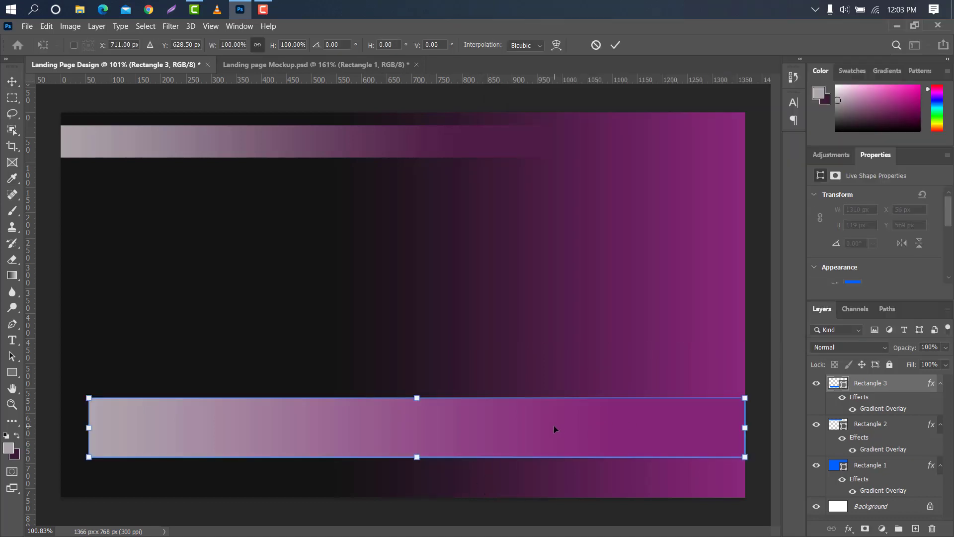
left_click_drag(553, 431, 544, 428)
left_click(616, 45)
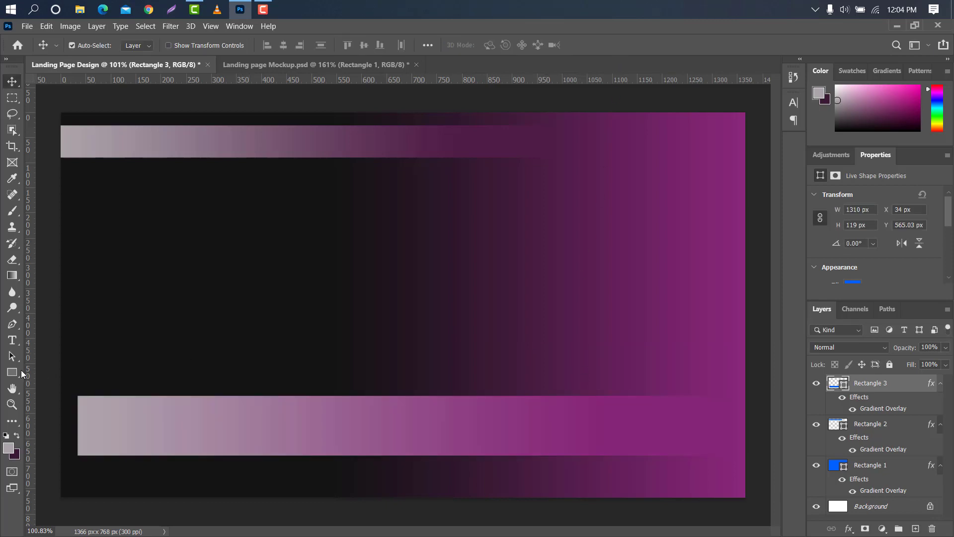
Draw a rounded rectangle about 264 × 38 px with a 10 px radius at the right end of the upper bar.
left_click_drag(12, 372, 56, 384)
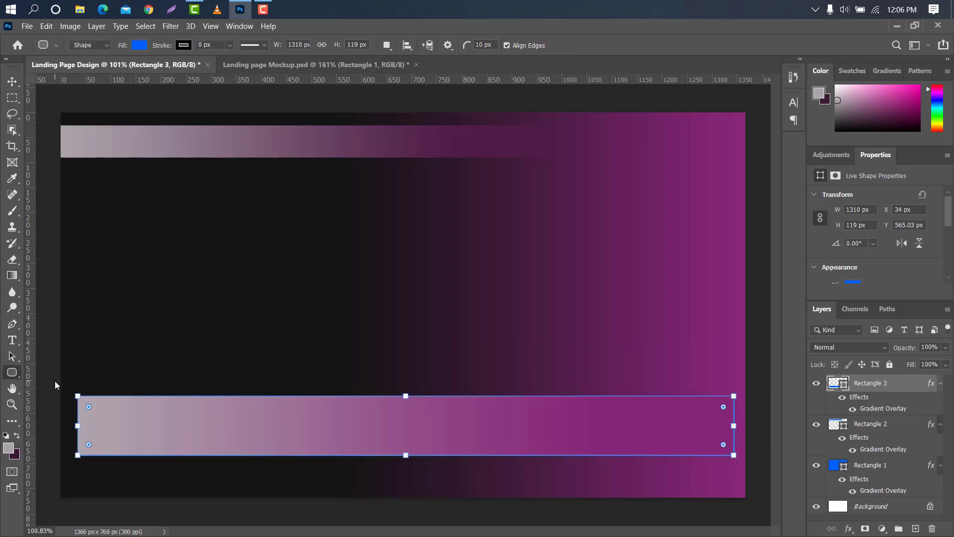
left_click_drag(538, 137, 670, 156)
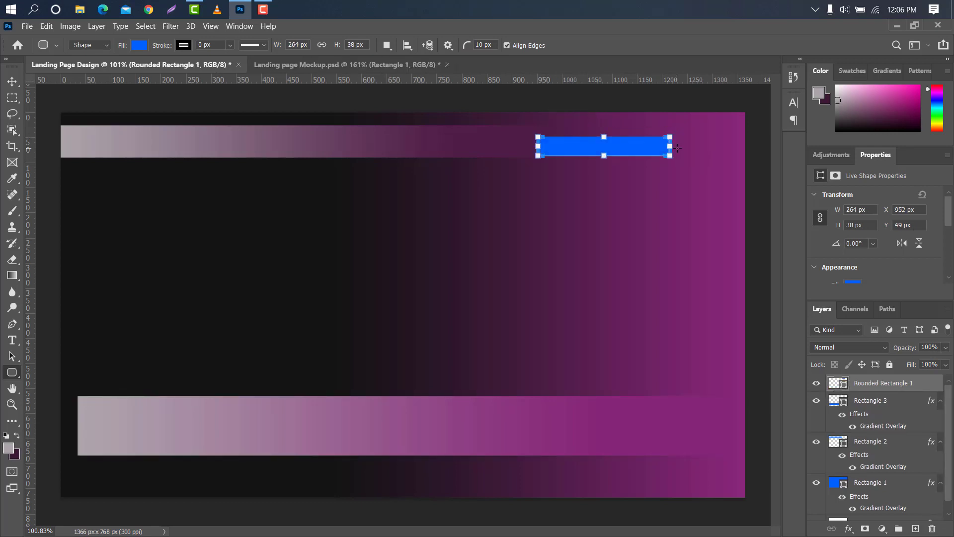
left_click(11, 81)
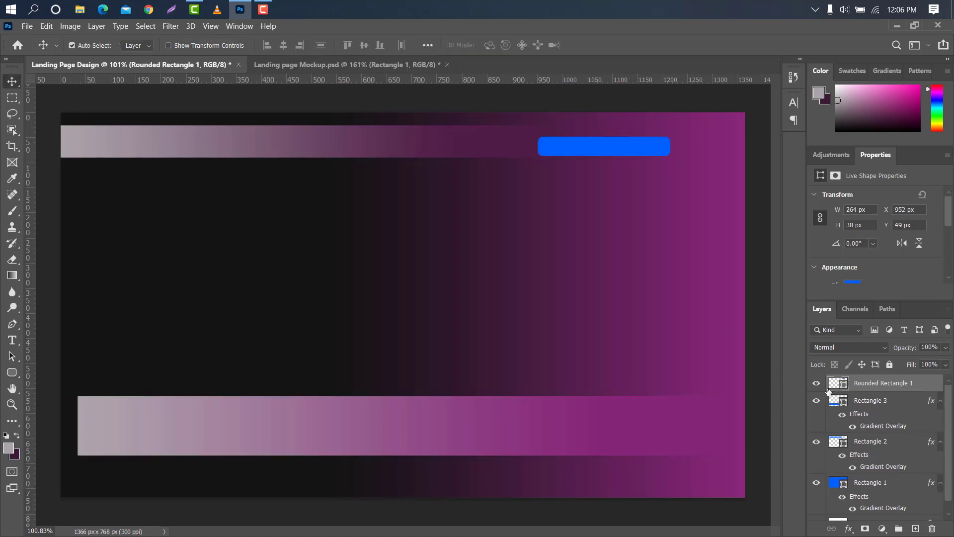
Change the rounded rectangle's fill colour to white.
double_click(834, 386)
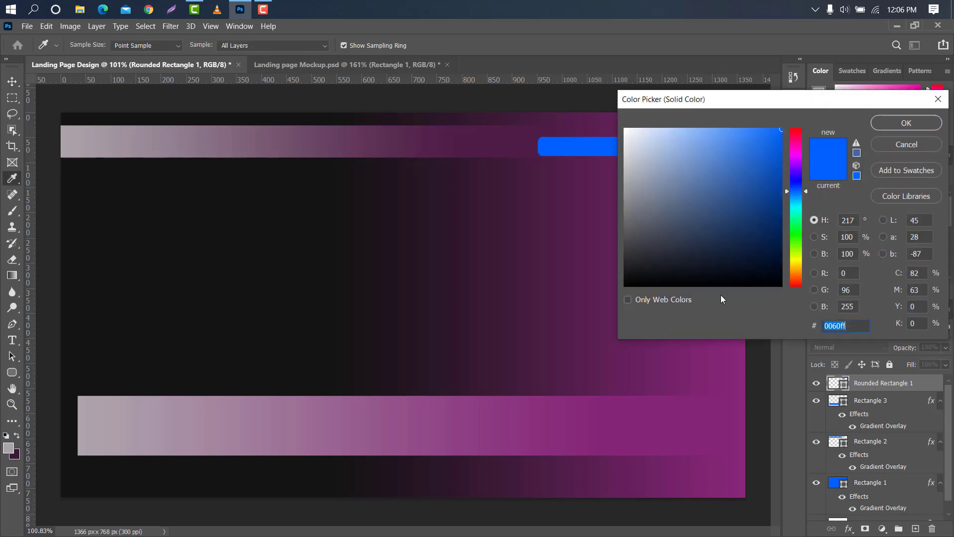
left_click(653, 170)
left_click_drag(626, 107, 607, 94)
left_click(906, 122)
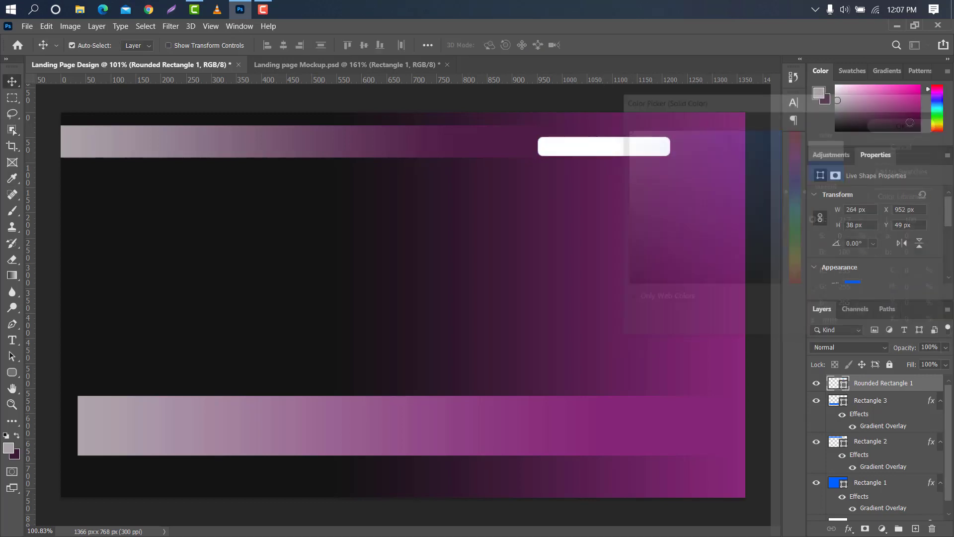
Scale the white rounded rectangle to about 107% (283 × 41 px) and move it to about X 920 px, Y 38 px.
key("ctrl+t")
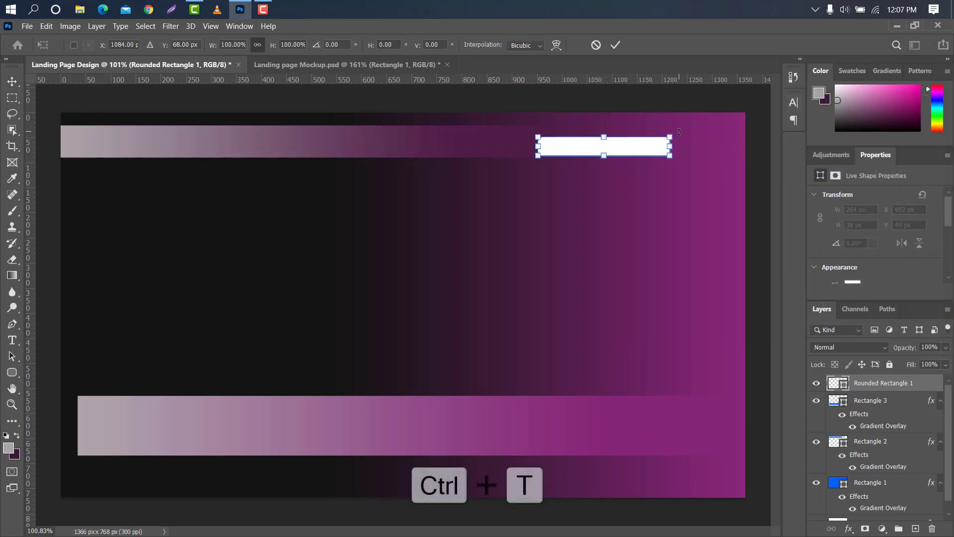
scroll(673, 126, "up", 5)
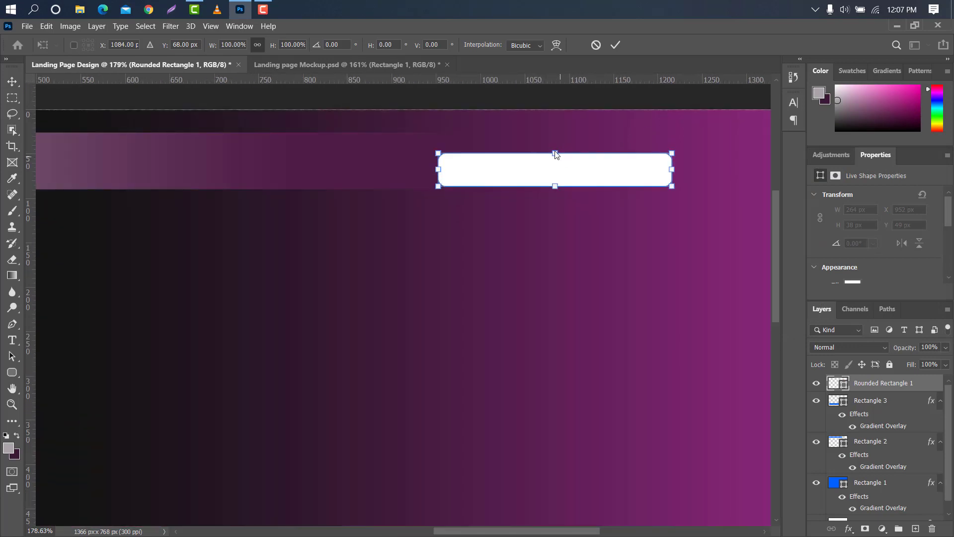
left_click_drag(557, 149, 560, 168)
key("Left")
key("Left")
key("Left")
key("Left")
key("Left")
key("Left")
key("Left")
key("Left")
key("Left")
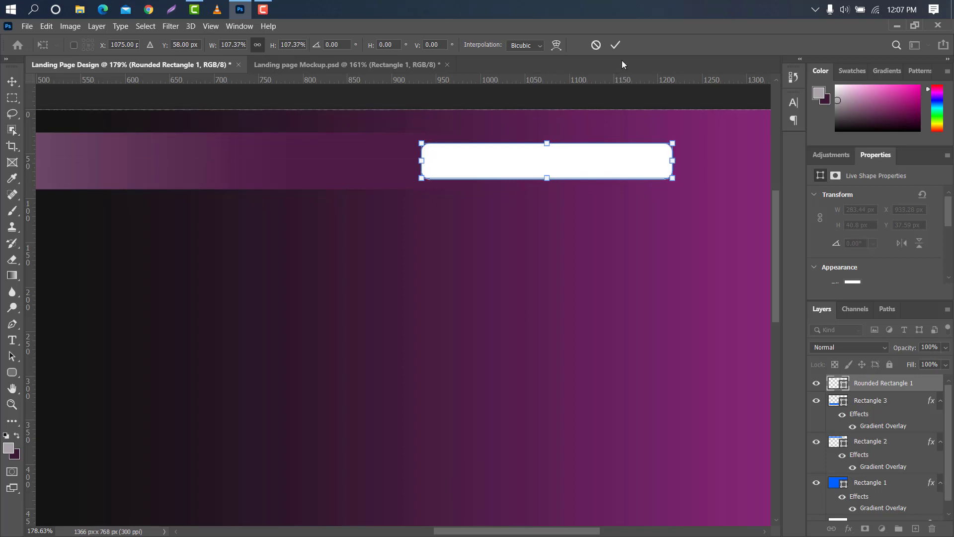
left_click(616, 45)
scroll(527, 153, "down", 4)
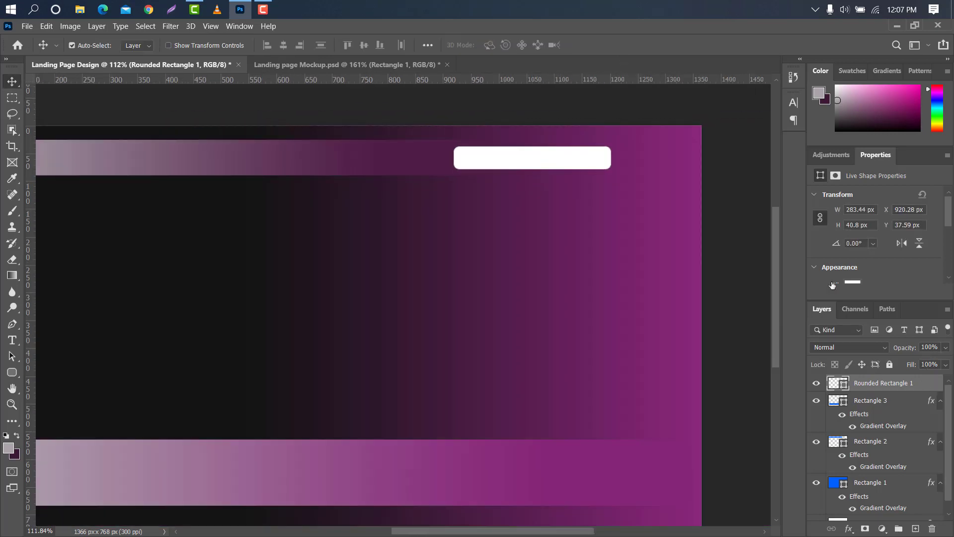
Add an inner shadow to the white rounded rectangle with 96% opacity and a 3 px distance.
double_click(932, 389)
left_click_drag(614, 39, 767, 135)
left_click(674, 247)
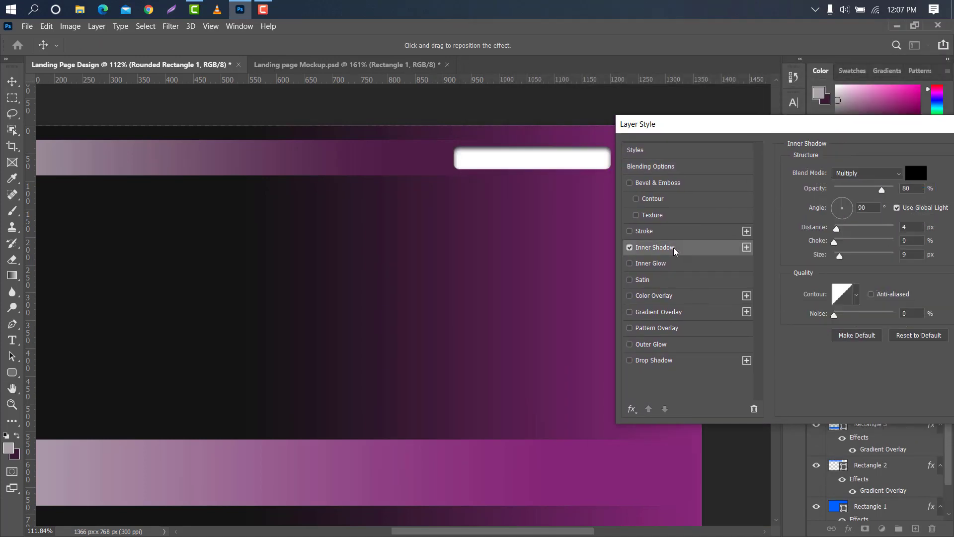
left_click_drag(845, 130, 716, 202)
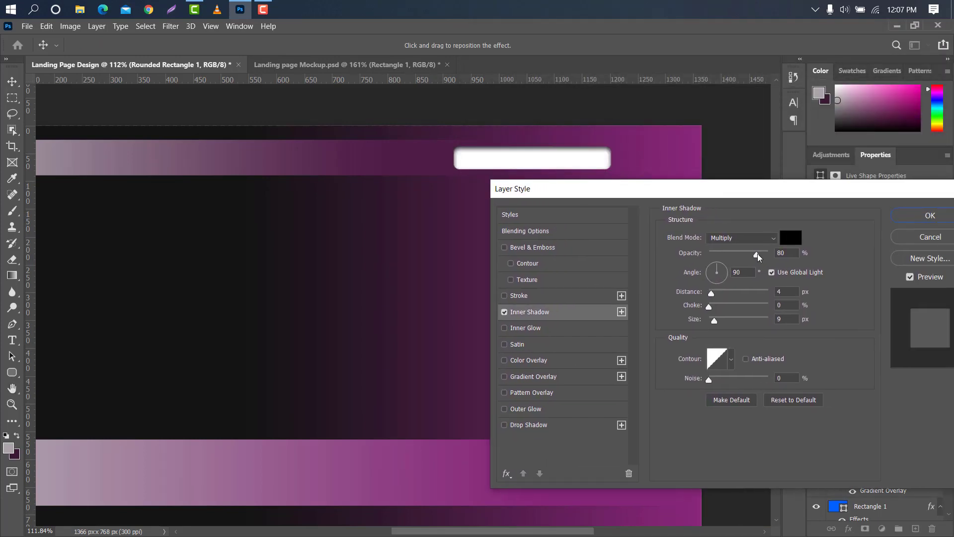
left_click_drag(756, 255, 759, 257)
mouse_move(712, 294)
left_mouse_down()
mouse_move(722, 293)
mouse_move(712, 293)
left_mouse_up()
mouse_move(757, 255)
left_mouse_down()
mouse_move(791, 254)
mouse_move(765, 257)
left_mouse_up()
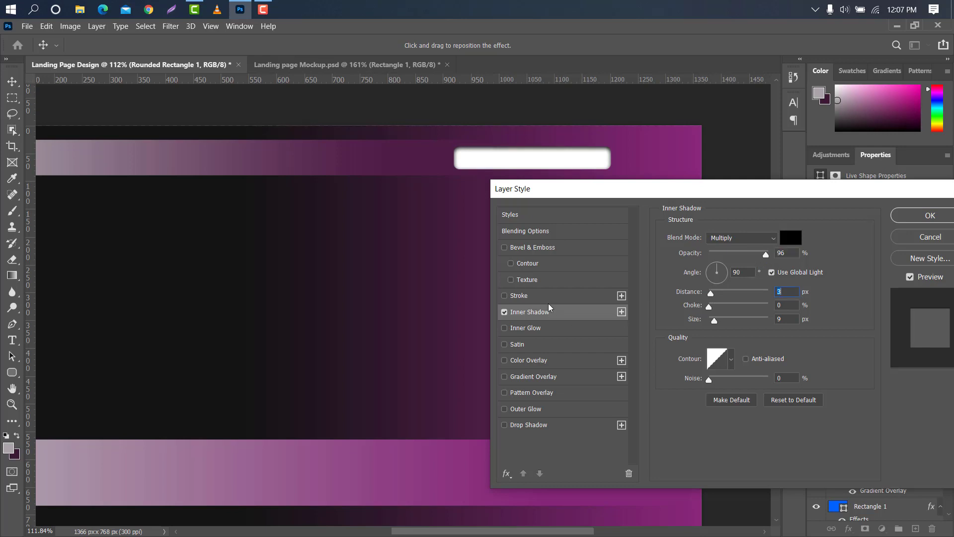
Add a white (ffffff) 1 px inside stroke to the rounded rectangle and apply the layer style.
left_click(547, 296)
left_click(695, 324)
type("ffffff")
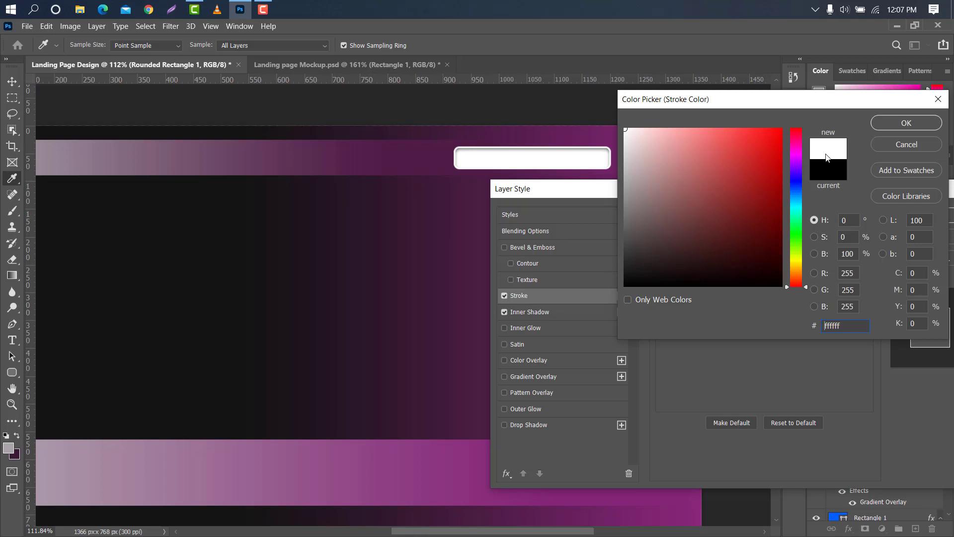
left_click(902, 125)
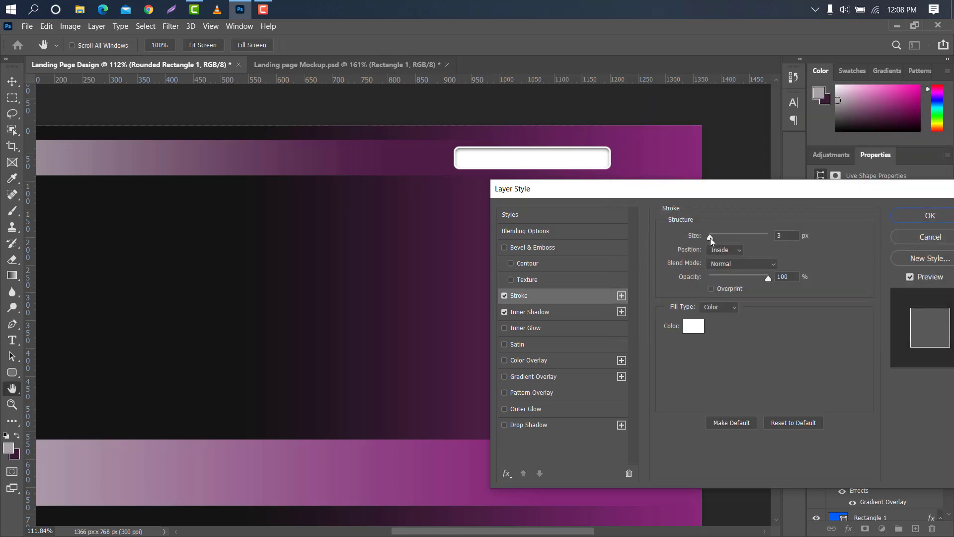
left_click_drag(711, 237, 709, 237)
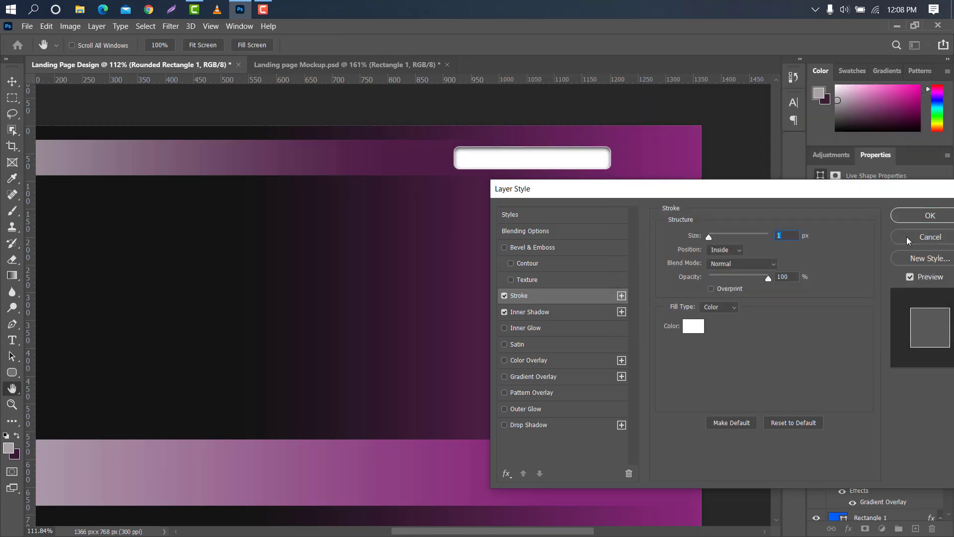
left_click(930, 216)
key("ctrl+0")
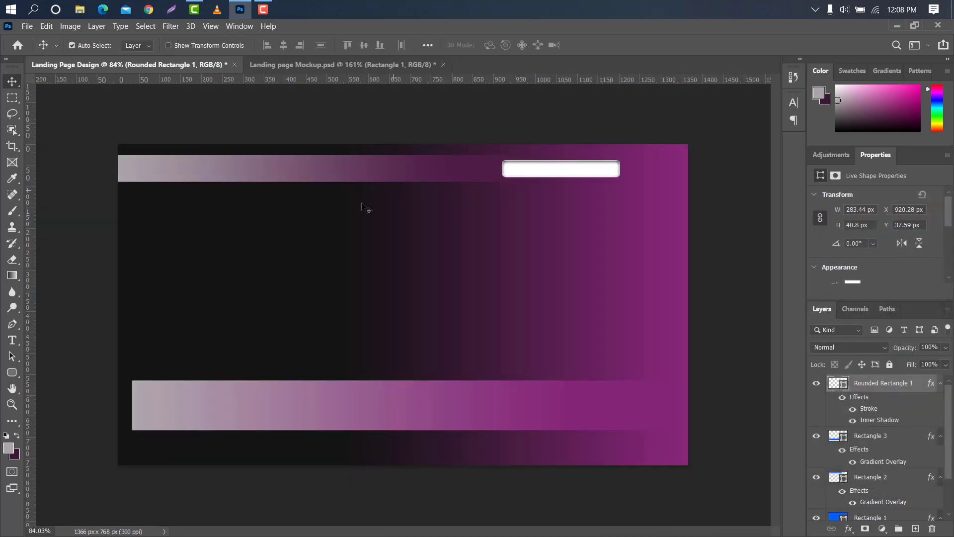
Draw a white rectangle about 1039 × 360 px over the canvas's right part and strongly round only its lower-left corner.
left_click(13, 374)
left_click(49, 374)
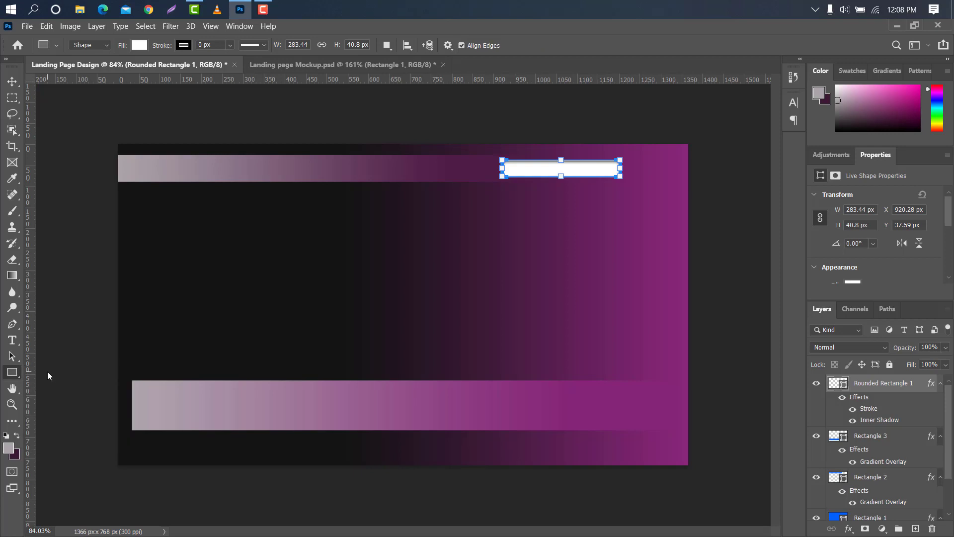
left_click_drag(290, 236, 724, 386)
left_click_drag(302, 376, 341, 355)
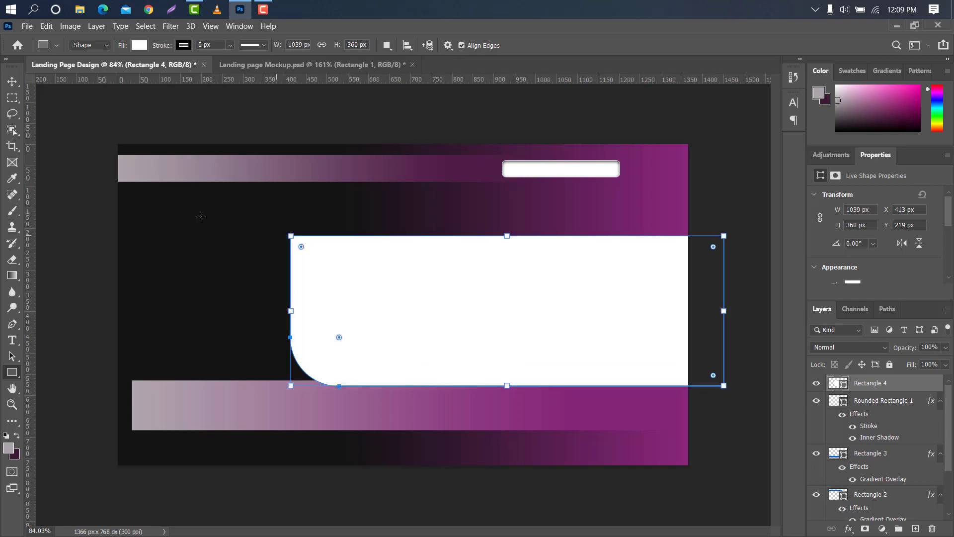
Rotate the large white rectangle to about 65.6° and move it to the canvas's right edge, at about X 958 px, Y 78 px.
left_click(12, 81)
key("ctrl+t")
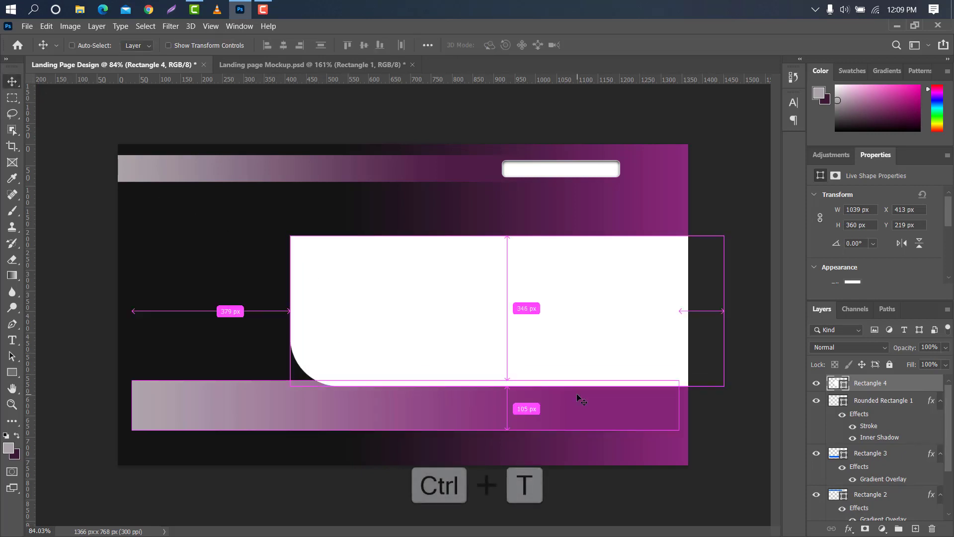
left_click_drag(719, 198, 730, 370)
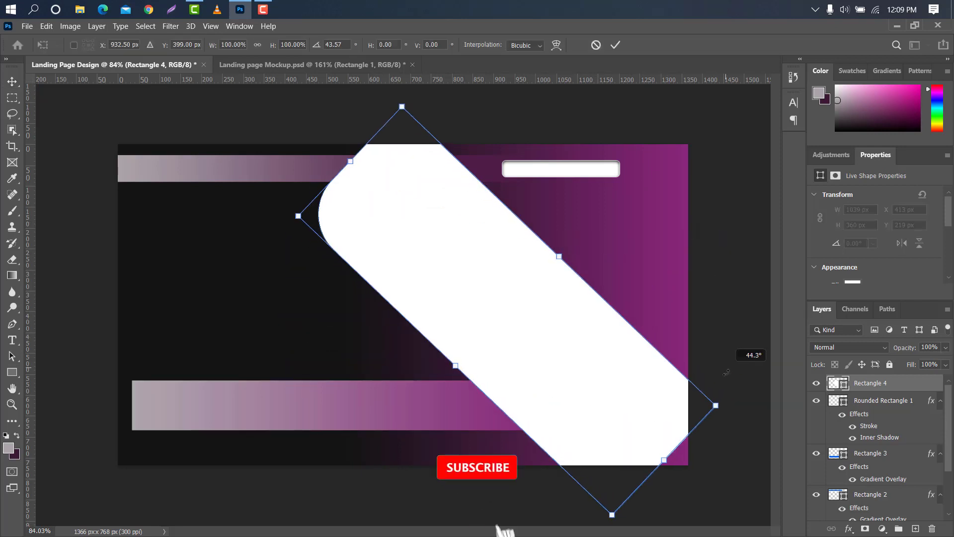
left_click_drag(522, 267, 607, 360)
left_click_drag(729, 286, 741, 356)
left_click_drag(552, 322, 642, 316)
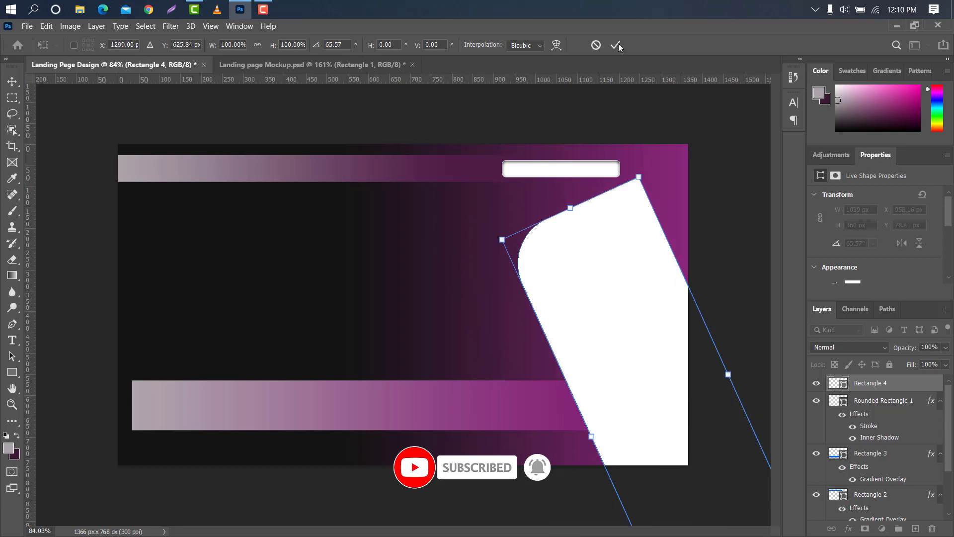
left_click(615, 44)
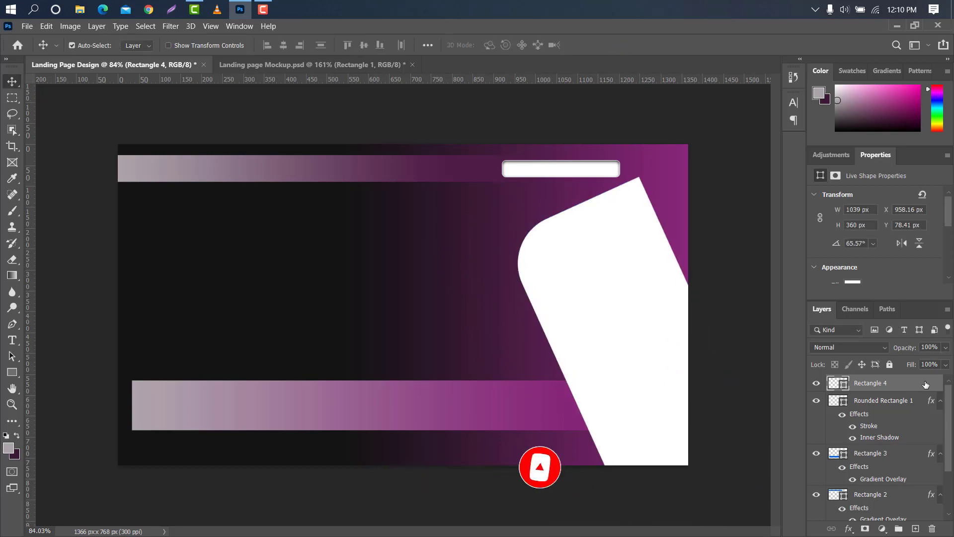
Give the rotated rectangle a 96% opacity inner shadow and a white 1 px inside stroke.
double_click(925, 385)
left_click_drag(666, 200, 673, 323)
left_click(582, 442)
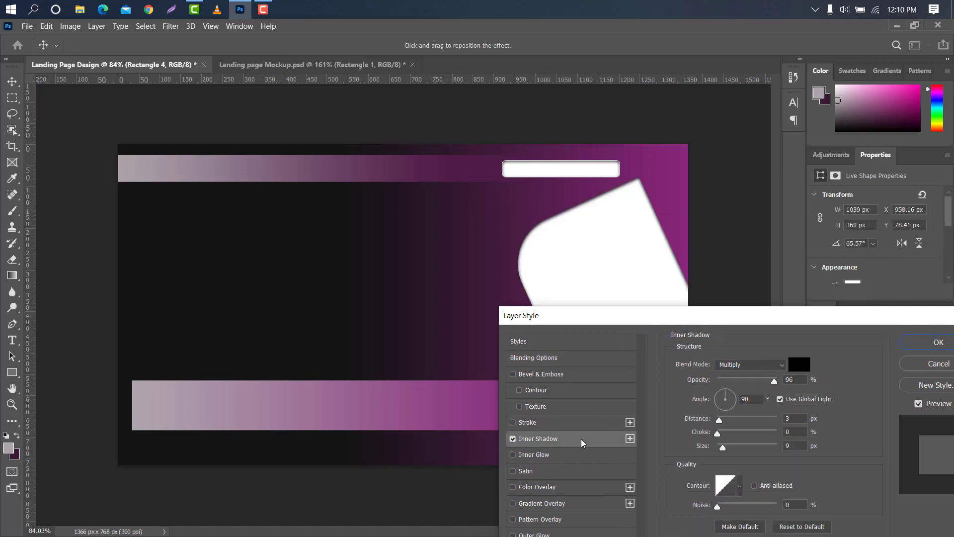
left_click(564, 424)
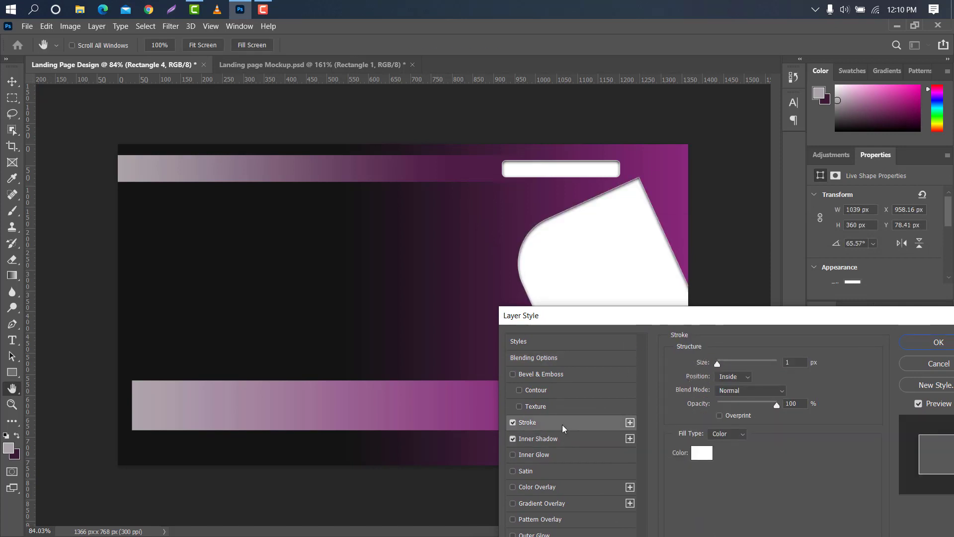
left_click_drag(722, 324, 701, 187)
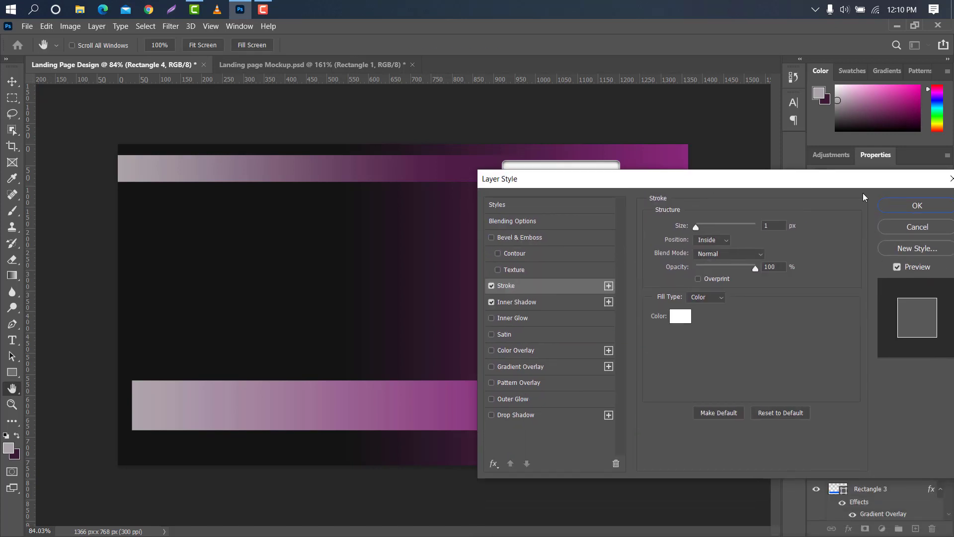
left_click(890, 206)
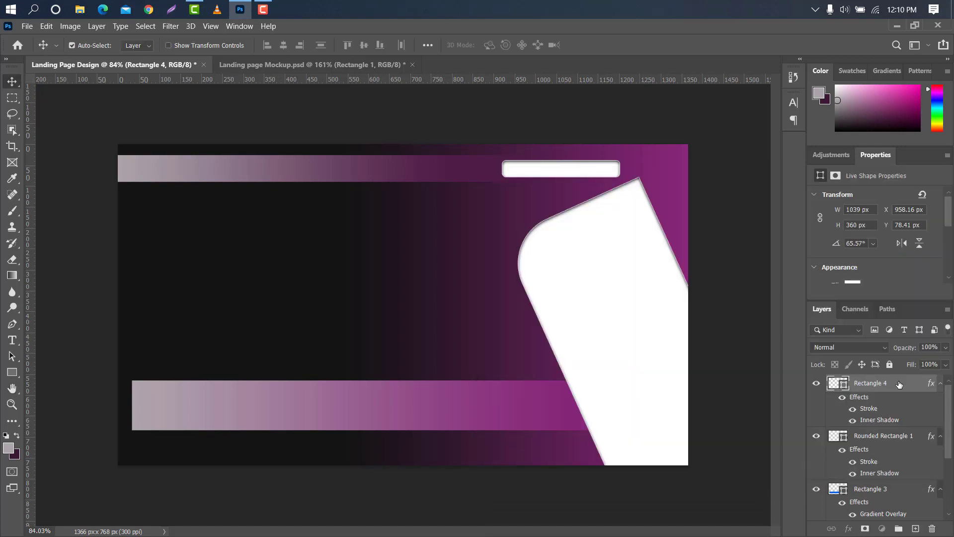
Duplicate the rotated rectangle and move the copy down and left to about X 880 px, Y 208 px.
left_click_drag(900, 384, 915, 527)
key("ctrl+t")
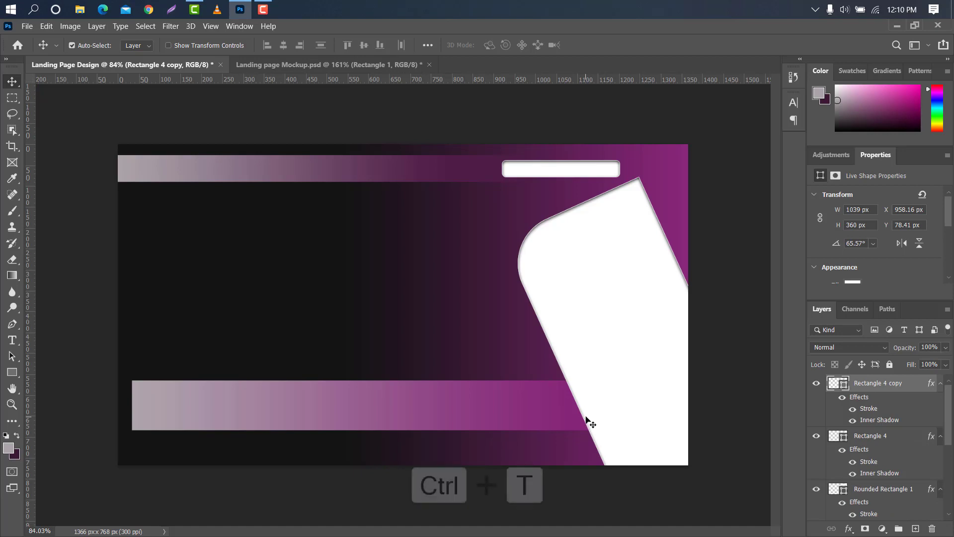
mouse_move(575, 389)
left_mouse_down()
mouse_move(592, 379)
mouse_move(590, 389)
left_mouse_up()
left_click(616, 45)
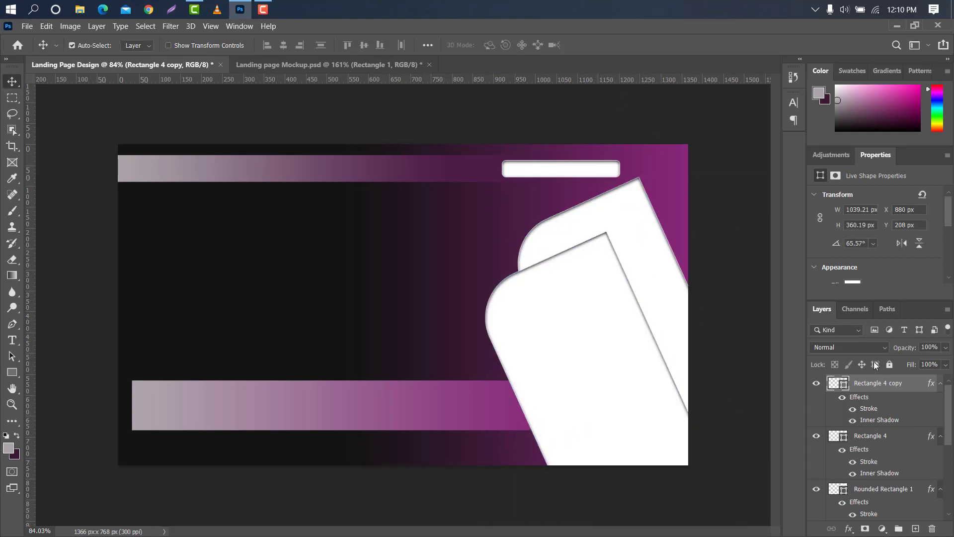
Turn off the stroke and inner shadow effects on the rectangle copy.
double_click(913, 383)
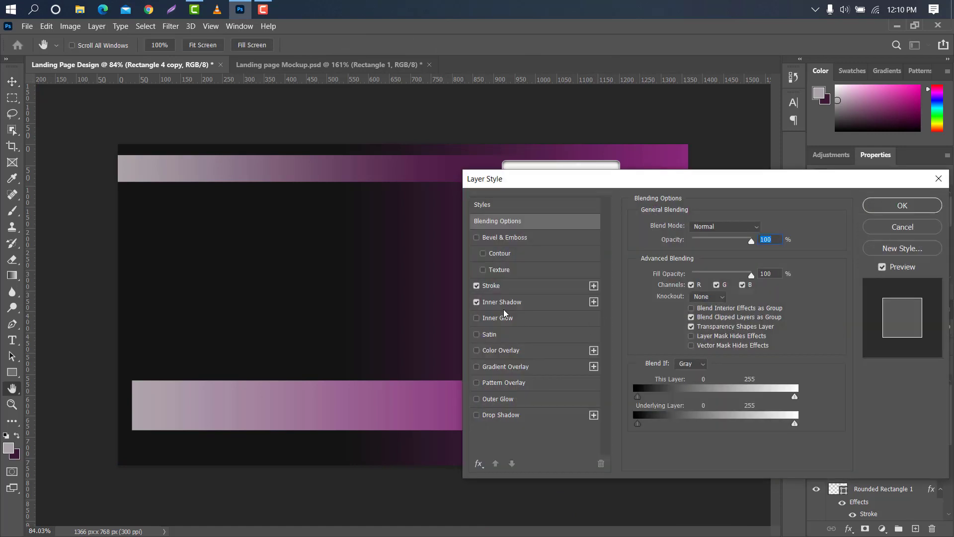
left_click(476, 303)
left_click(477, 286)
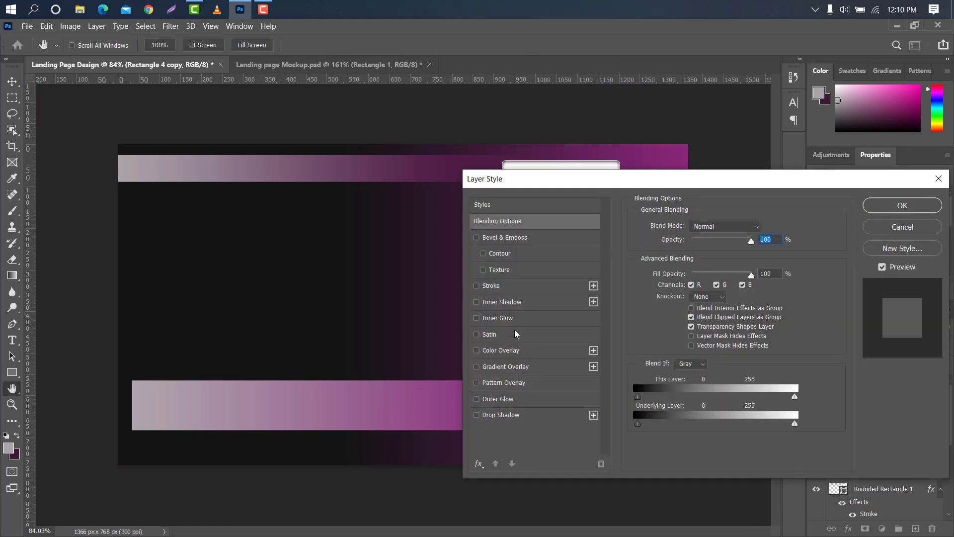
left_click(902, 206)
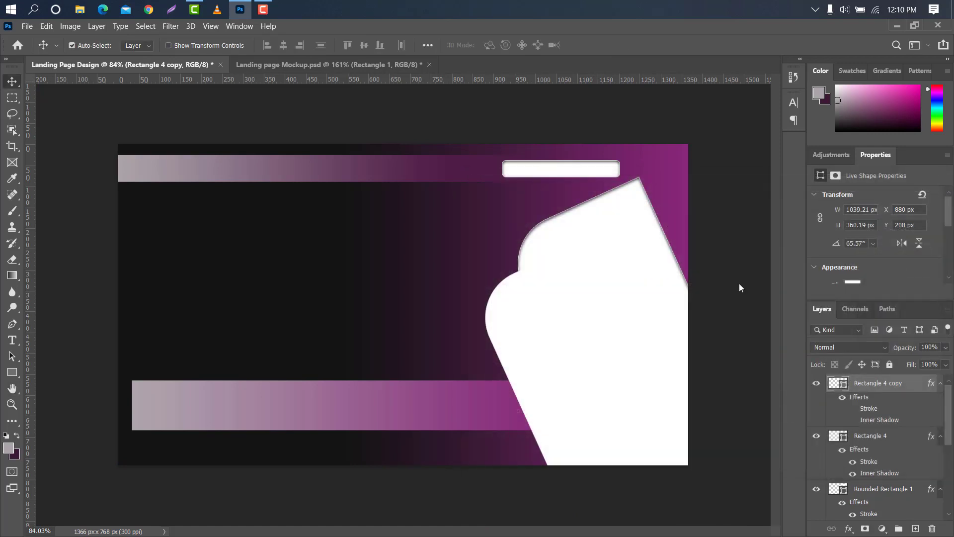
Remove the rectangle copy's fill and set its shape stroke width to 5 px.
left_click(12, 371)
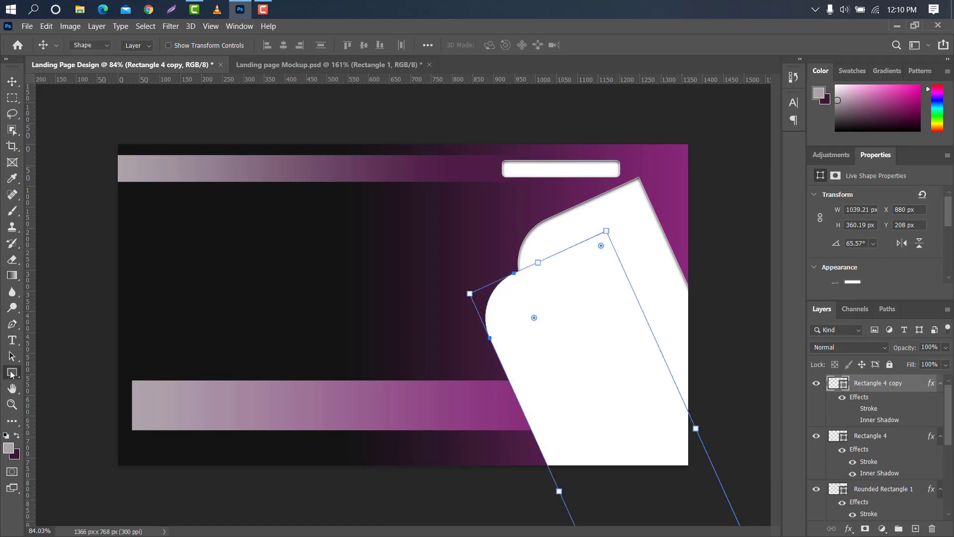
left_click(138, 47)
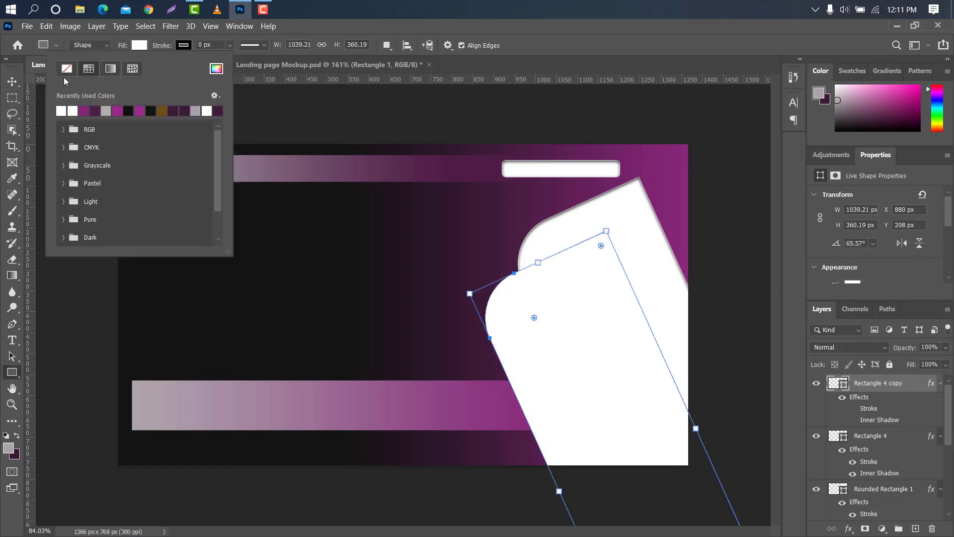
left_click(66, 68)
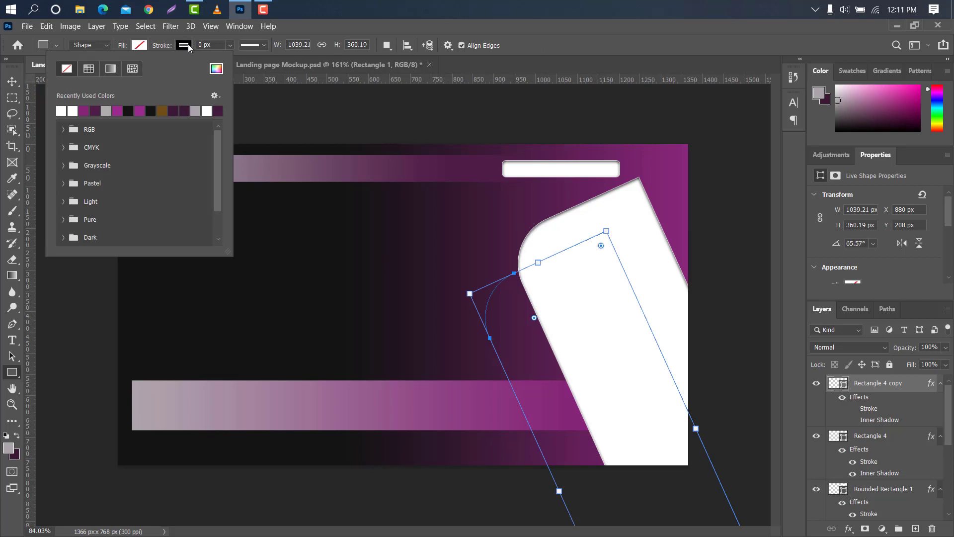
left_click(156, 46)
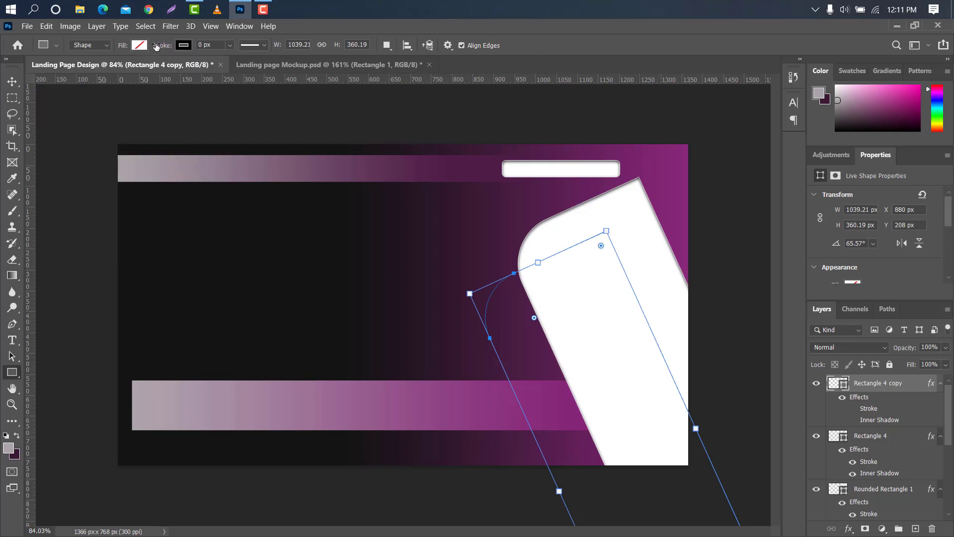
left_click_drag(155, 46, 157, 45)
Change the copy's outline to the grey-to-dark-purple linear gradient from the Basics presets, at an angle of -25°.
left_click(184, 45)
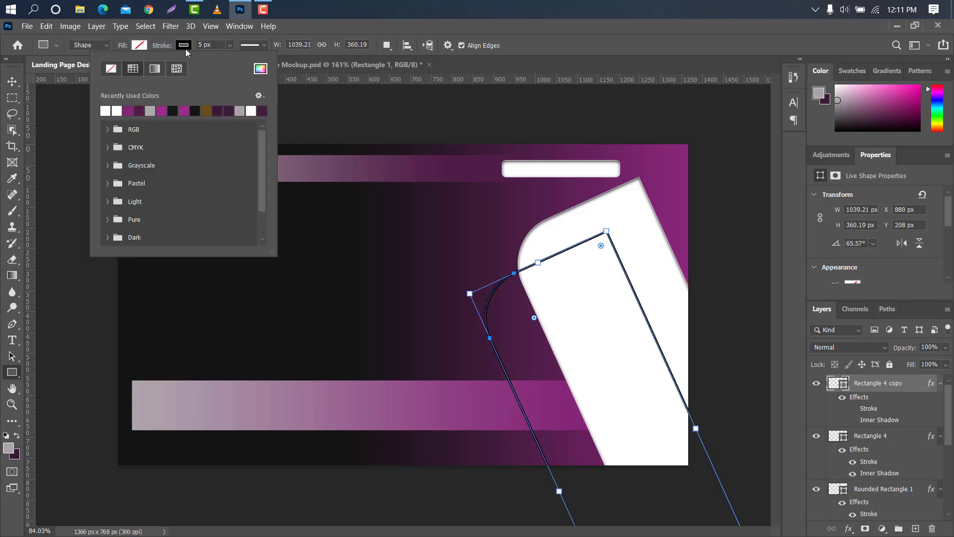
left_click(155, 69)
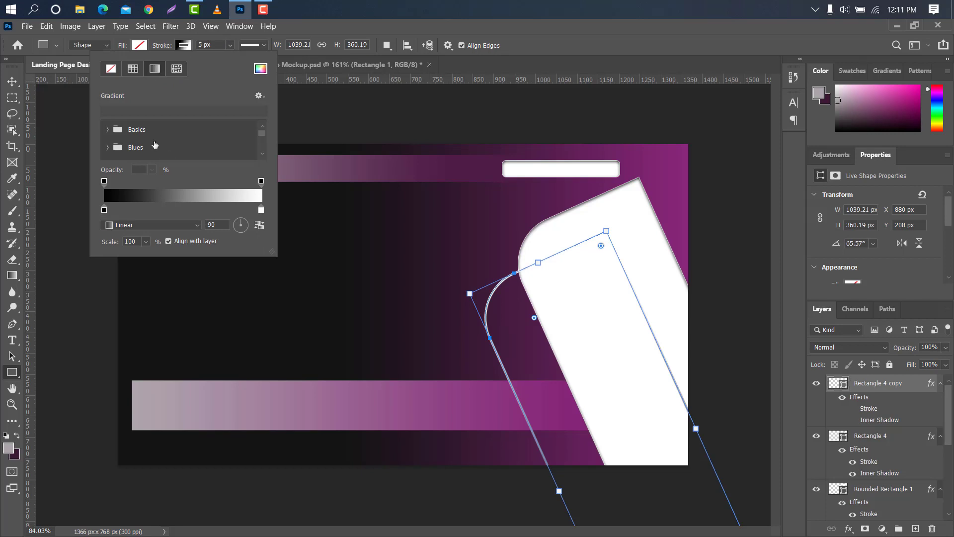
left_click(109, 130)
left_click(123, 148)
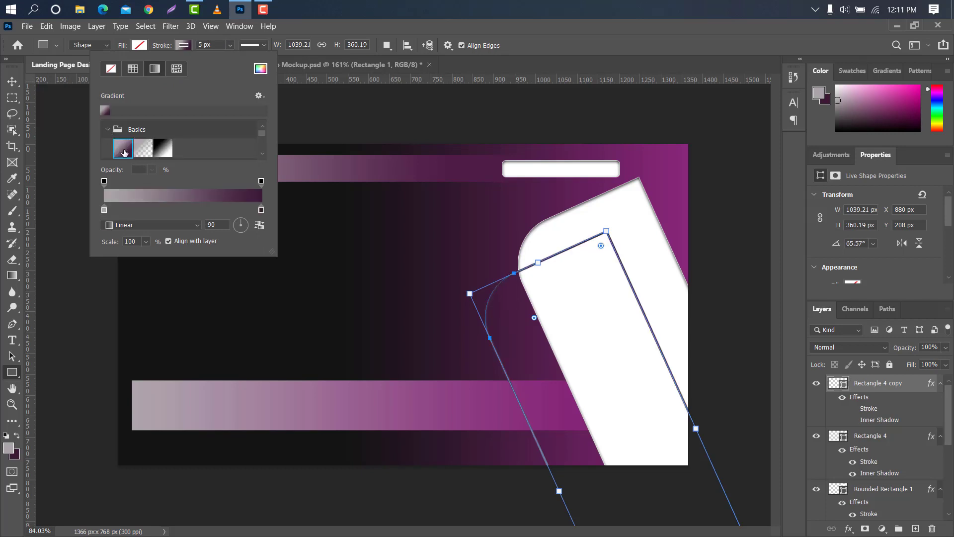
left_click_drag(239, 225, 247, 229)
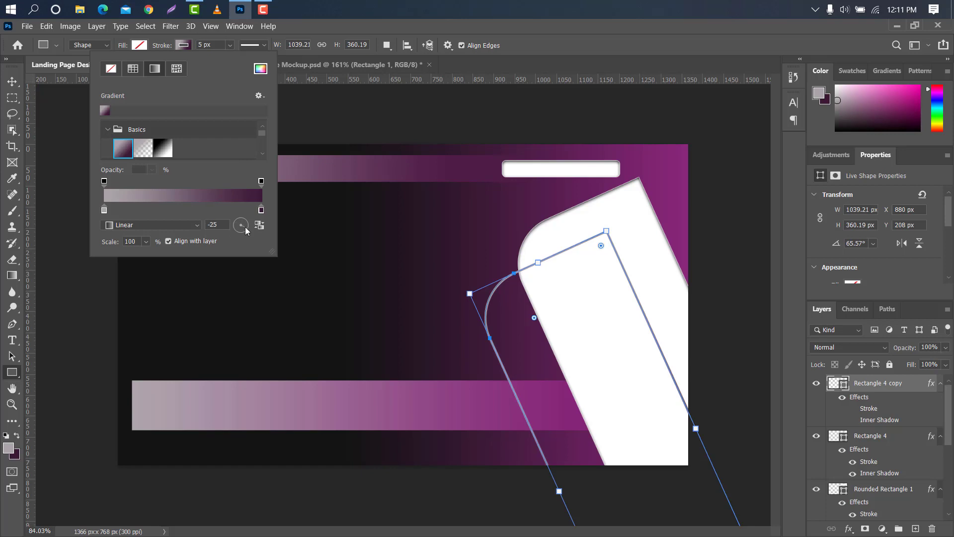
left_click(6, 82)
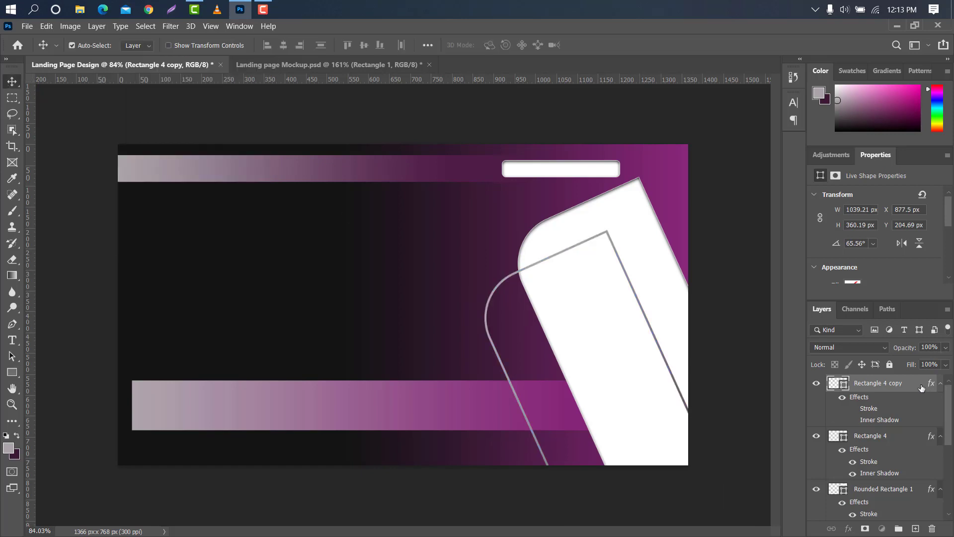
Add a drop shadow to the outlined rectangle copy, using Multiply at 35% opacity, 90° angle, 3 px distance and 8 px size.
double_click(921, 388)
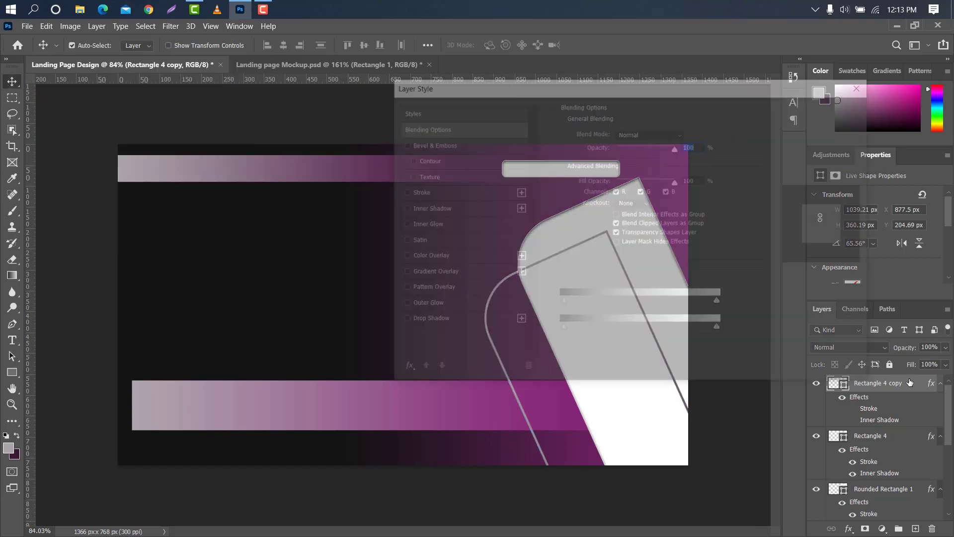
left_click_drag(455, 88, 454, 255)
left_click(567, 486)
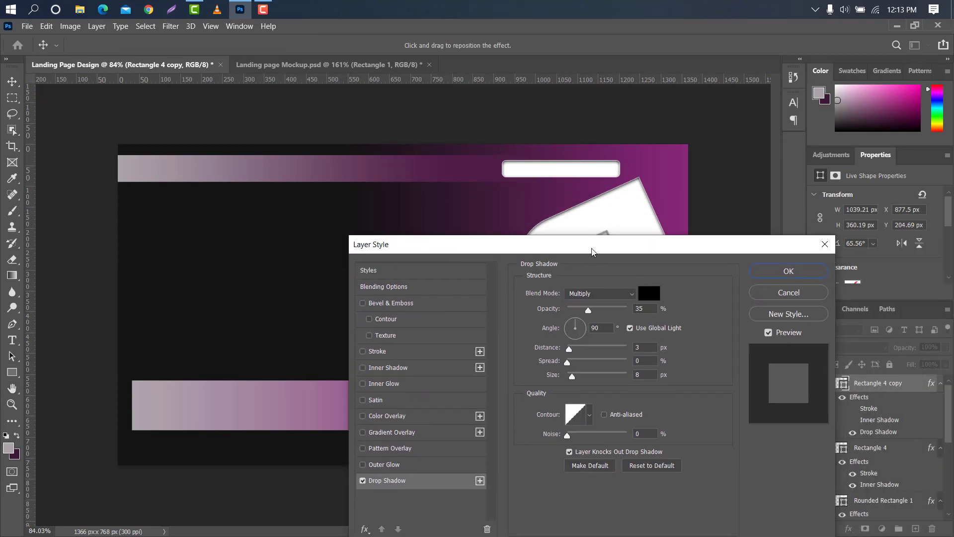
left_click_drag(591, 251, 502, 373)
left_click(702, 390)
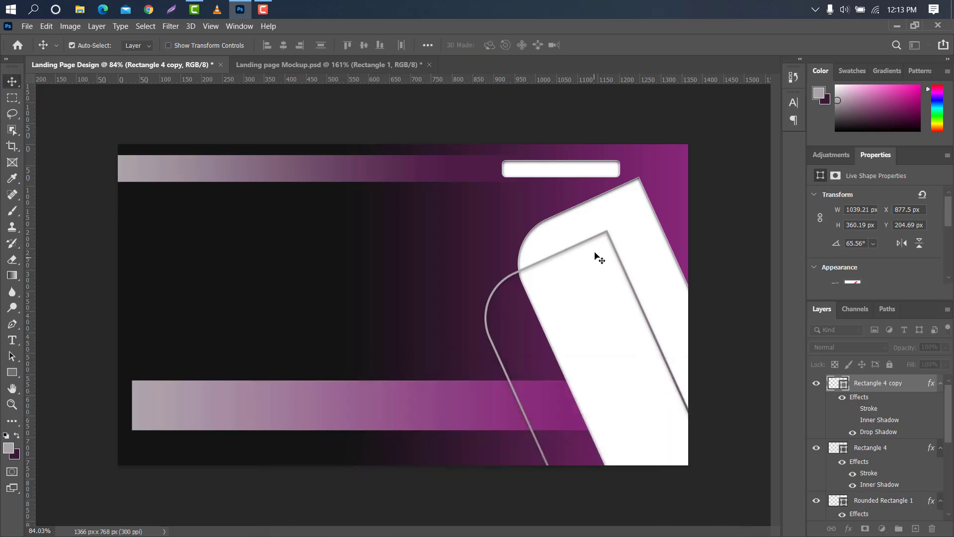
Add a Multiply drop shadow to the white rotated rectangle as well.
left_click(610, 224)
double_click(902, 449)
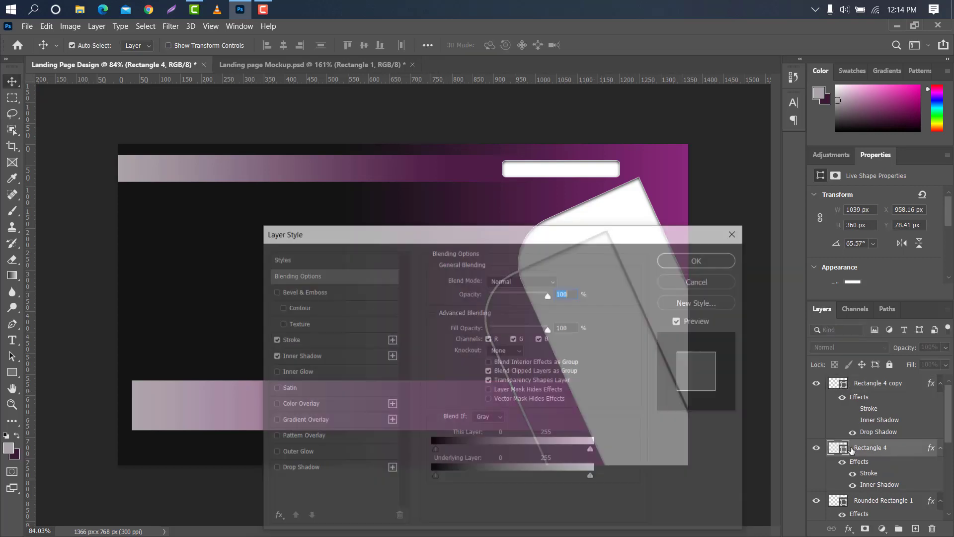
left_click(344, 468)
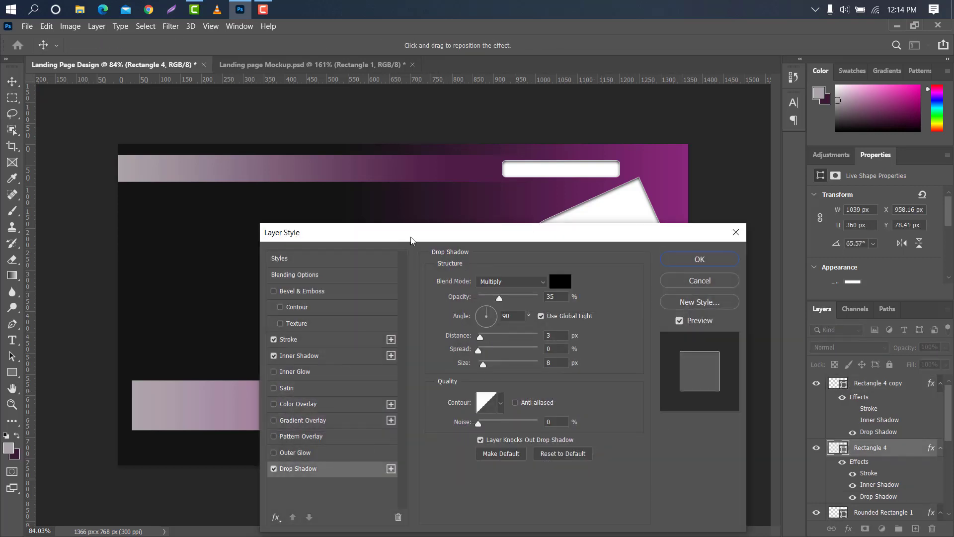
left_click_drag(411, 240, 649, 337)
left_click(763, 333)
left_click_drag(710, 403, 708, 403)
left_click_drag(694, 442, 693, 441)
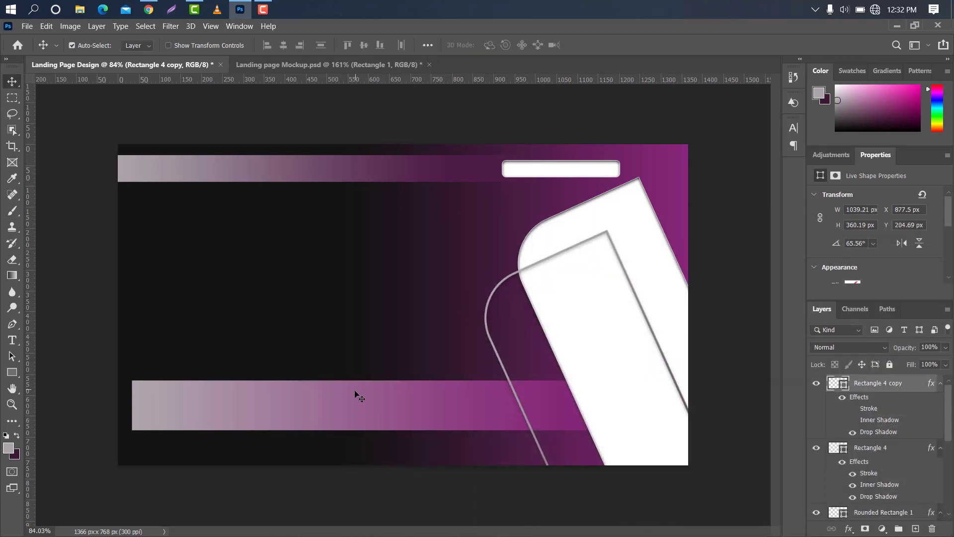
Enlarge the lower gradient bar upward to about 1349 × 150 px, at about X 14 px, Y 534 px.
left_click(356, 393)
key("ctrl+t")
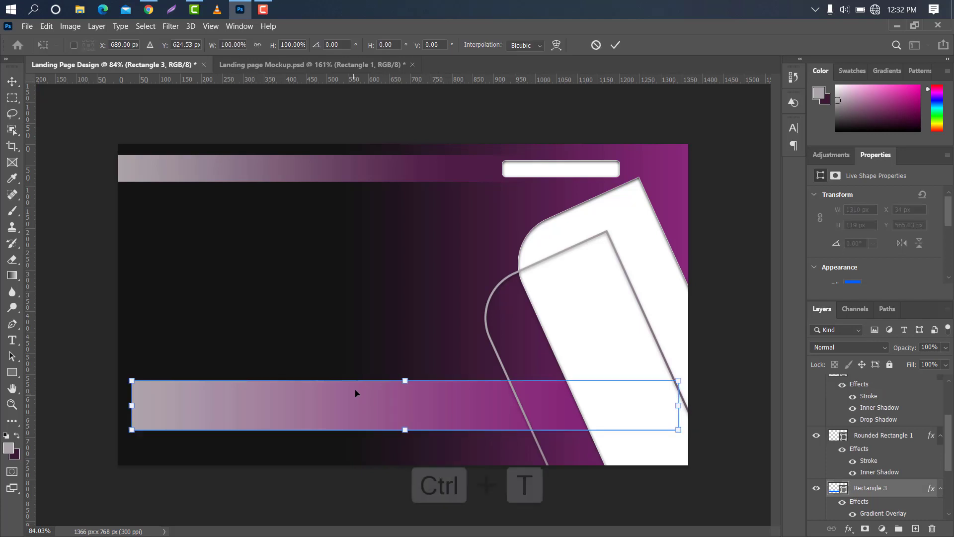
left_click_drag(405, 381, 405, 368)
left_click(615, 44)
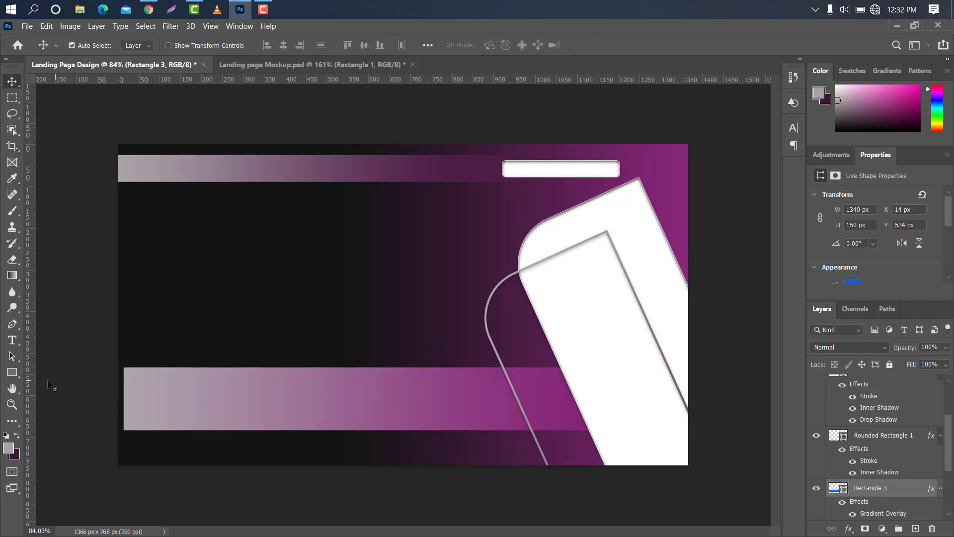
Draw a 5 Point Star Frame custom shape from the legacy Shapes set, about 115 × 105 px, in the dark area above the lower bar.
right_click(17, 377)
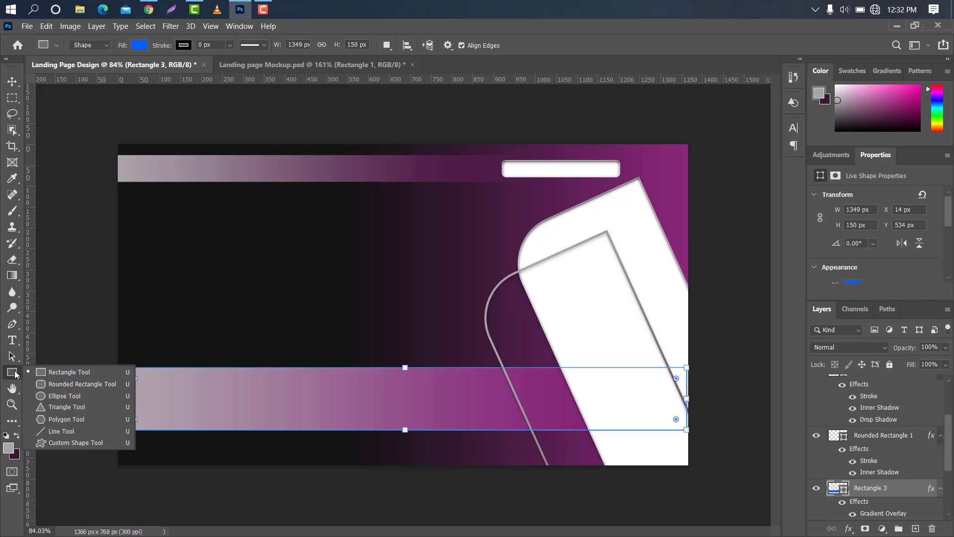
left_click(80, 445)
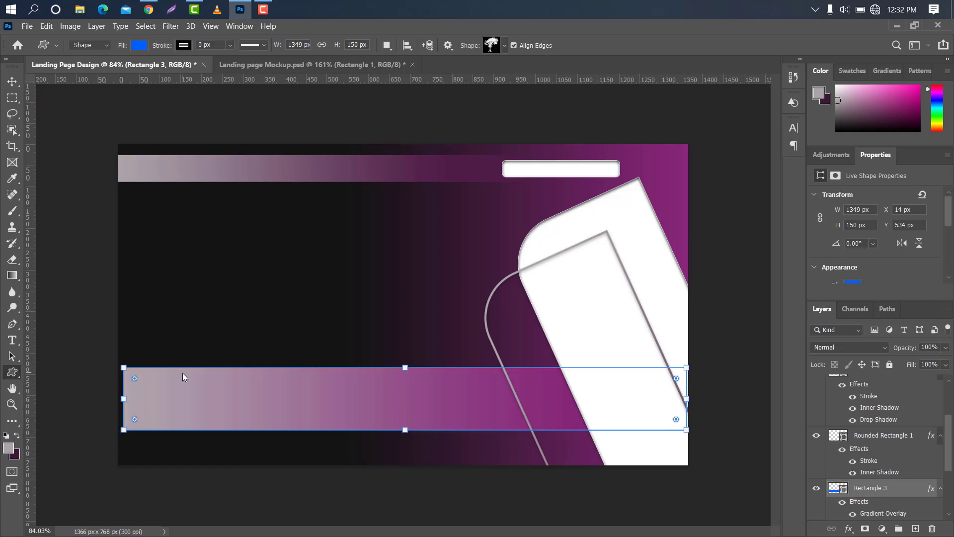
left_click(504, 45)
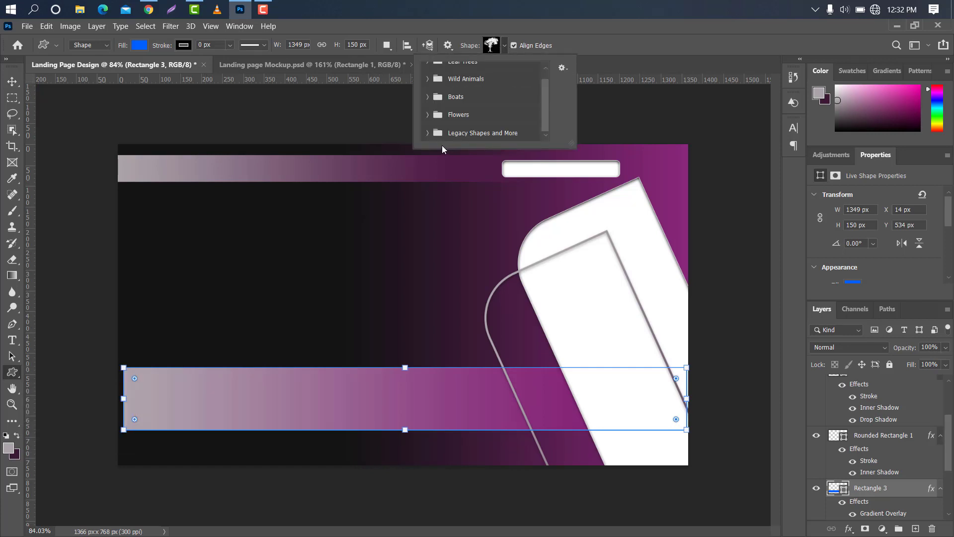
scroll(542, 99, "down", 2)
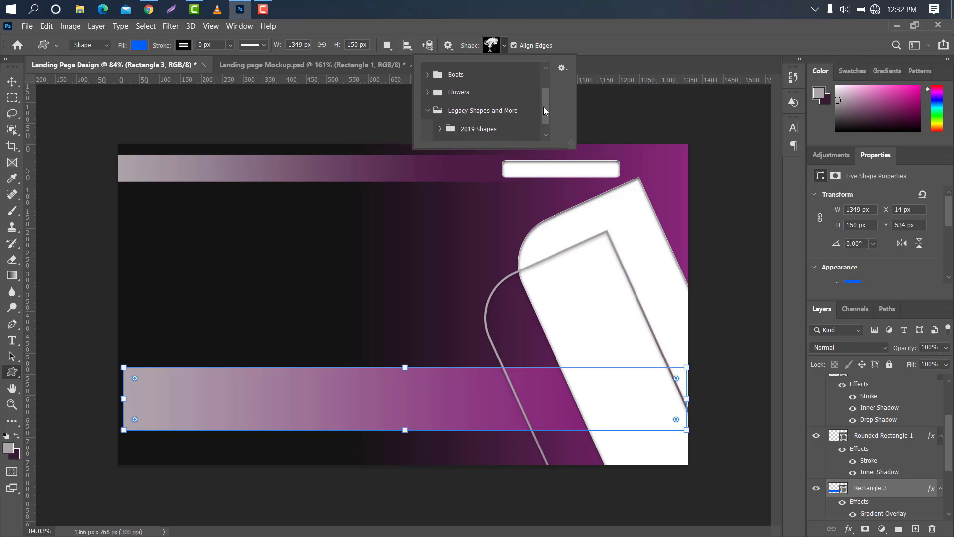
scroll(548, 82, "down", 5)
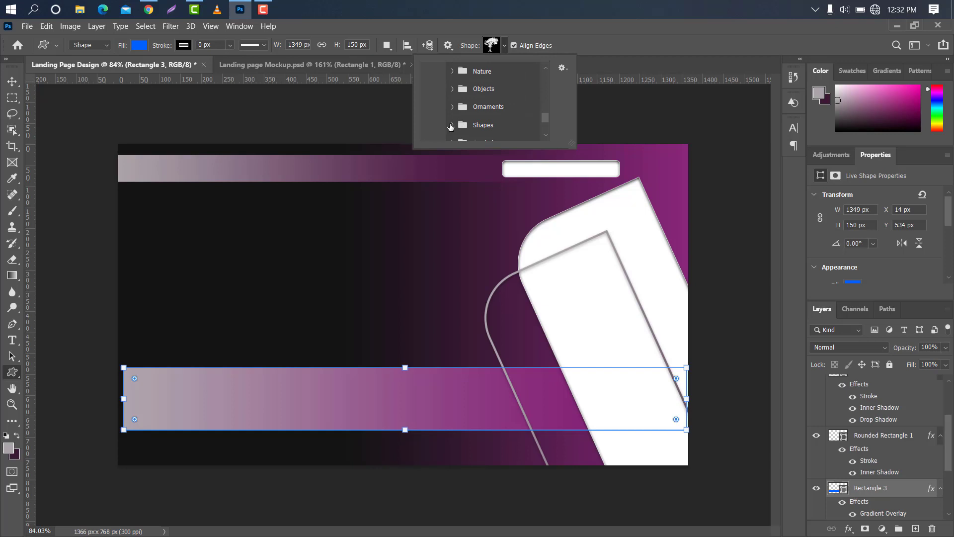
left_click(451, 125)
scroll(546, 106, "down", 3)
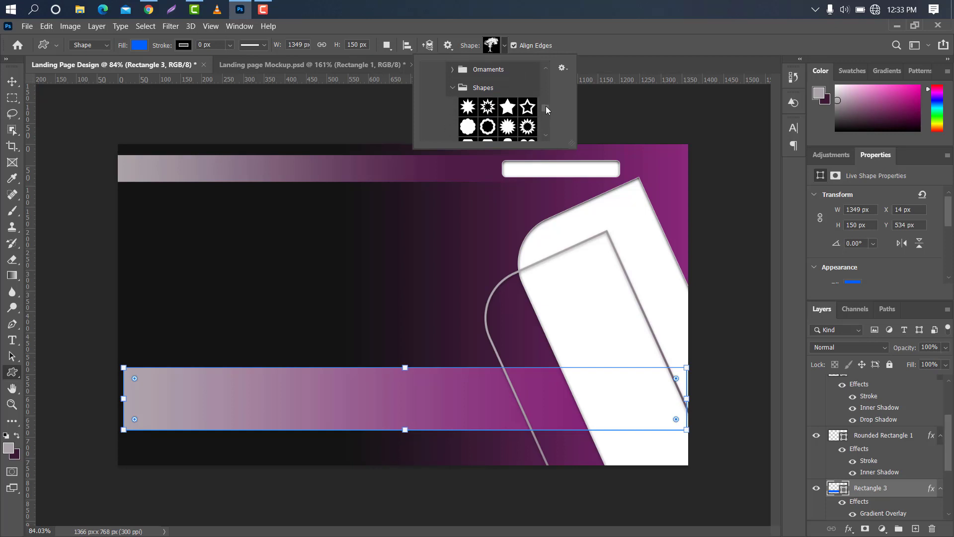
left_click(528, 91)
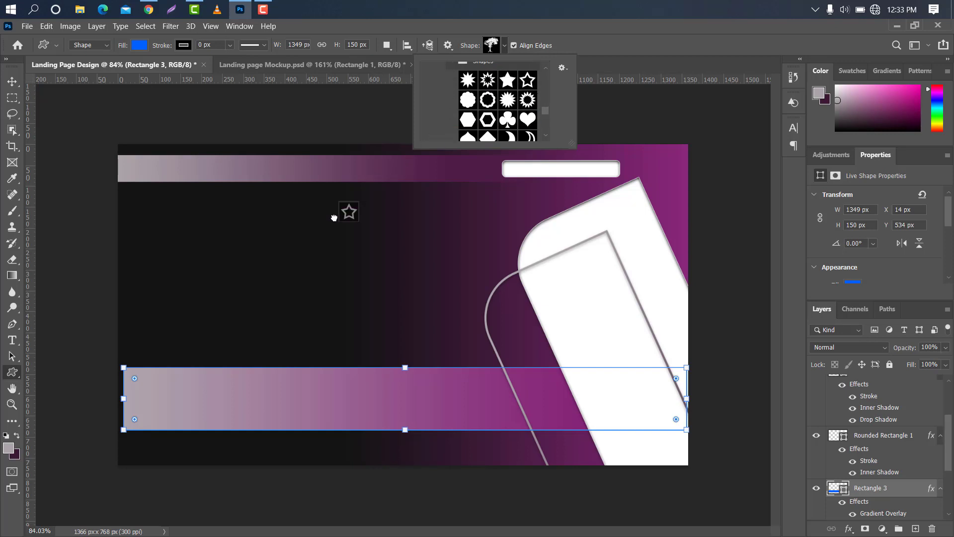
left_click_drag(203, 255, 251, 298)
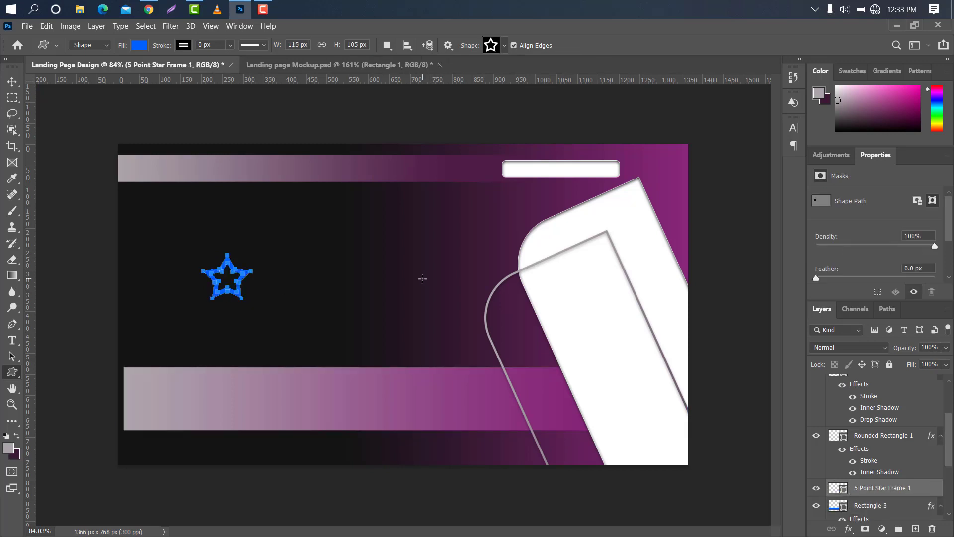
Change the star's fill color to white (ffffff).
double_click(843, 490)
type("ffffff")
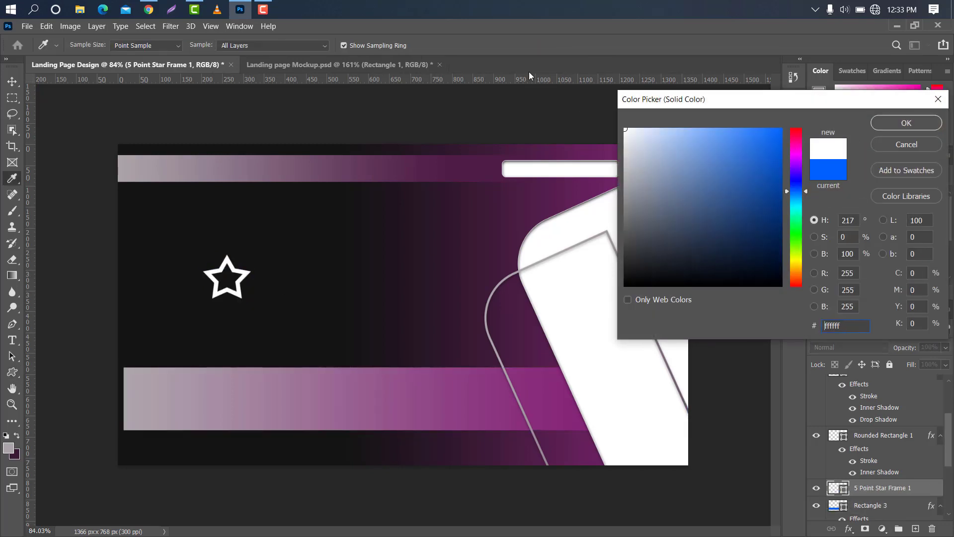
left_click(903, 123)
Scale the star to about 43%, rotate it about 17.5° and move it to about X 70 px, Y 157 px.
key("ctrl+t")
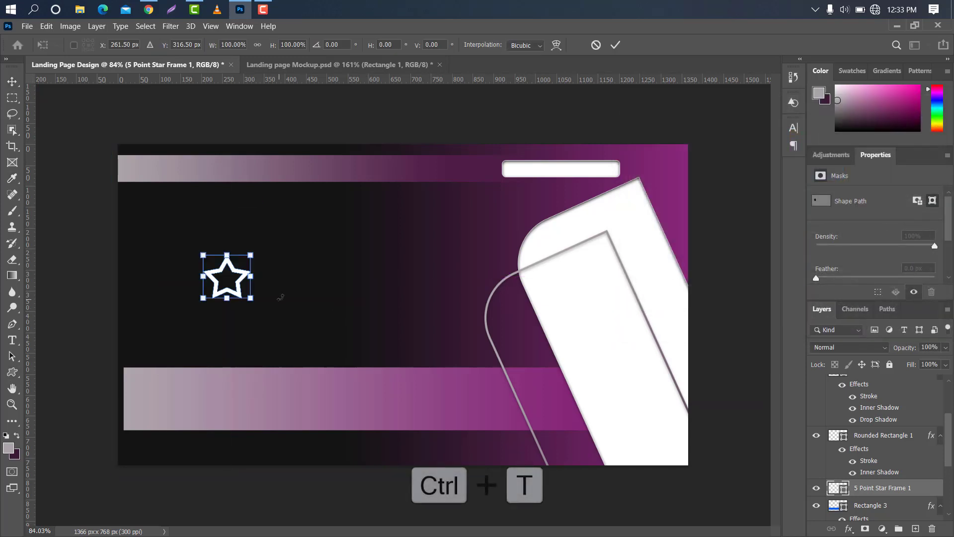
scroll(225, 283, "up", 4)
left_click_drag(217, 238, 136, 193)
scroll(196, 284, "down", 3)
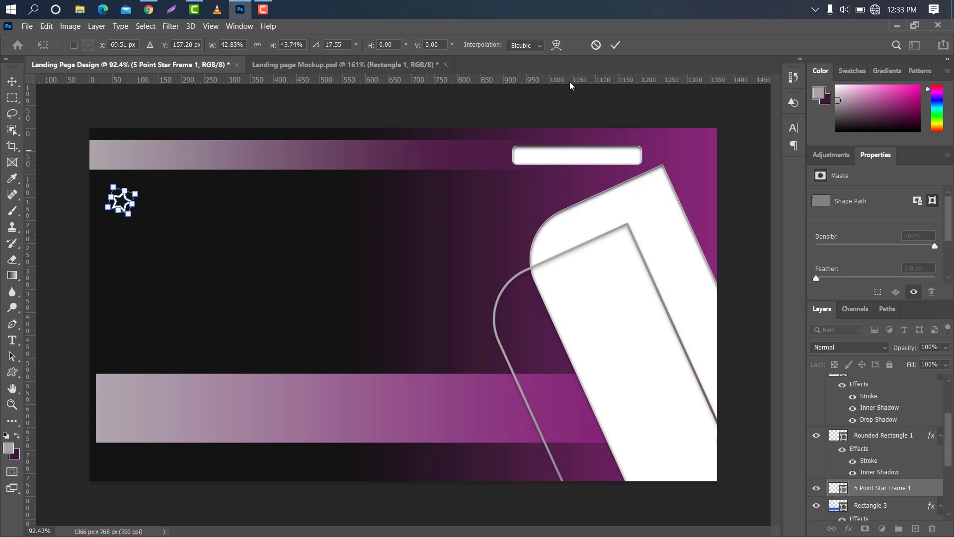
left_click(617, 46)
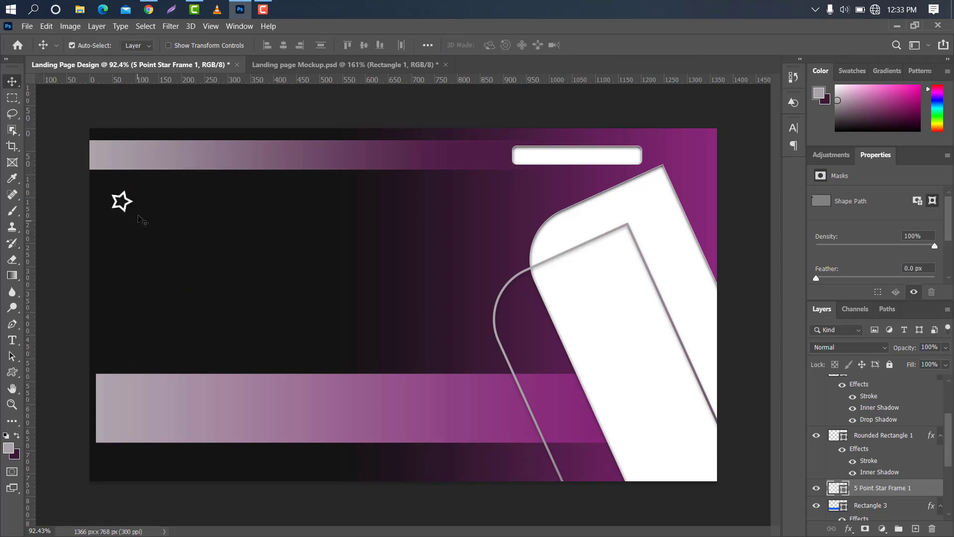
Duplicate the star three times: beside the outlined shape, near the page's right edge, and on the lower bar's bottom edge.
left_click_drag(131, 205, 459, 329)
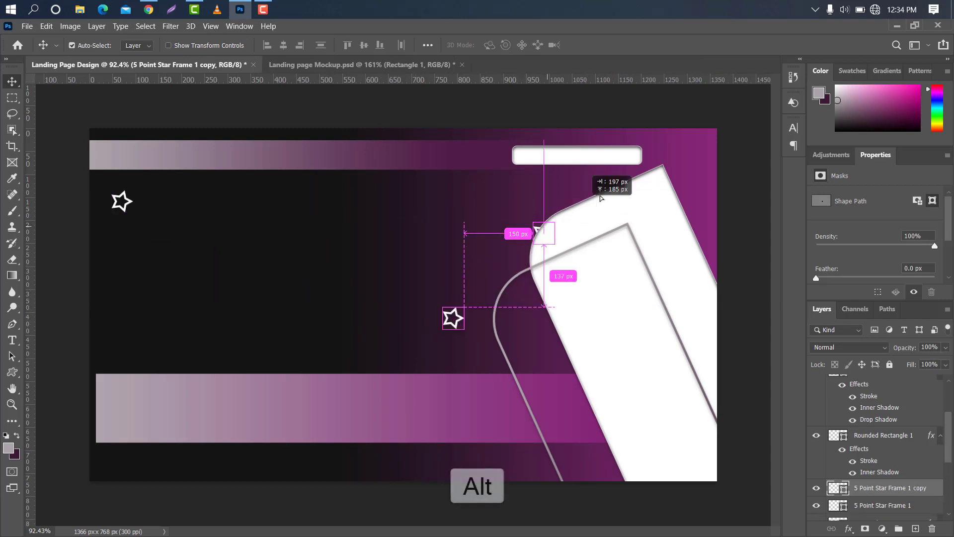
left_click_drag(601, 198, 709, 200)
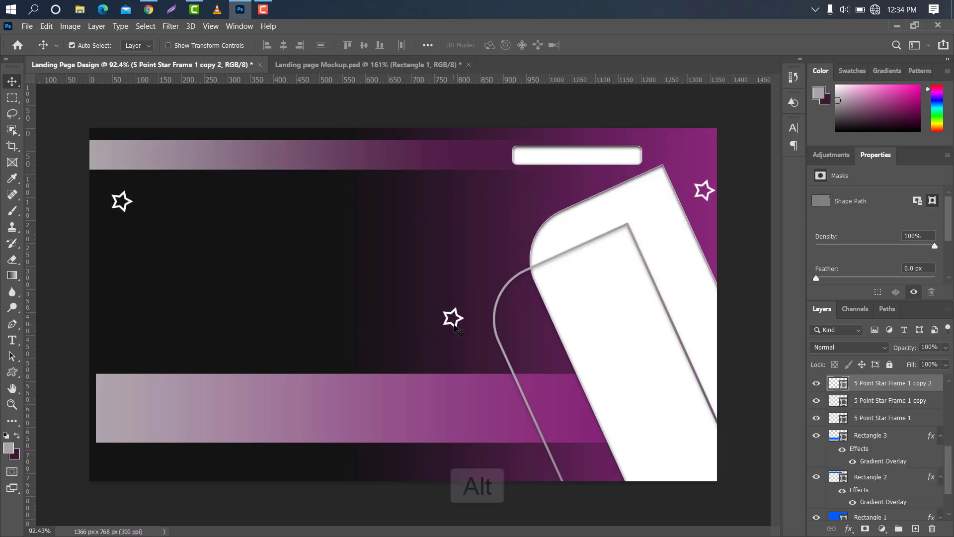
left_click_drag(454, 327, 173, 456)
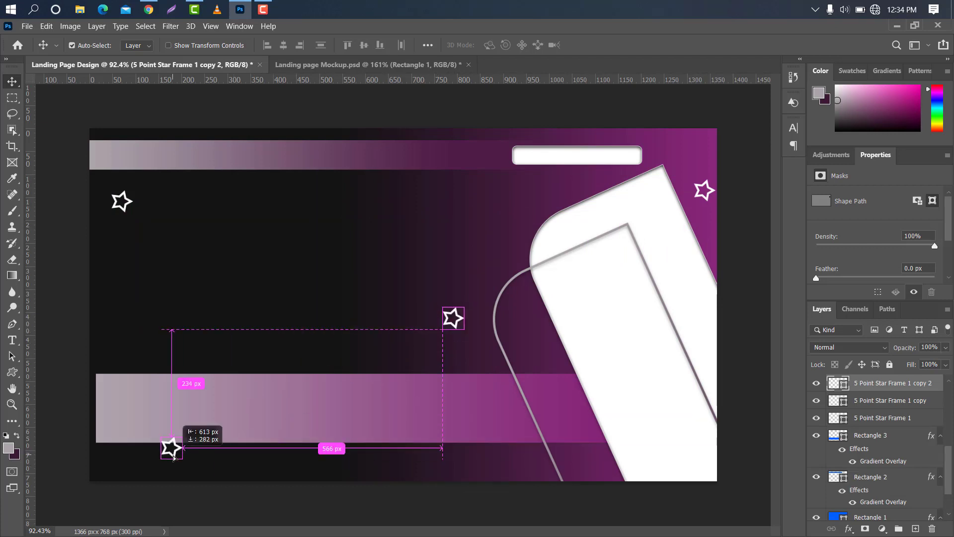
left_click_drag(173, 455, 173, 455)
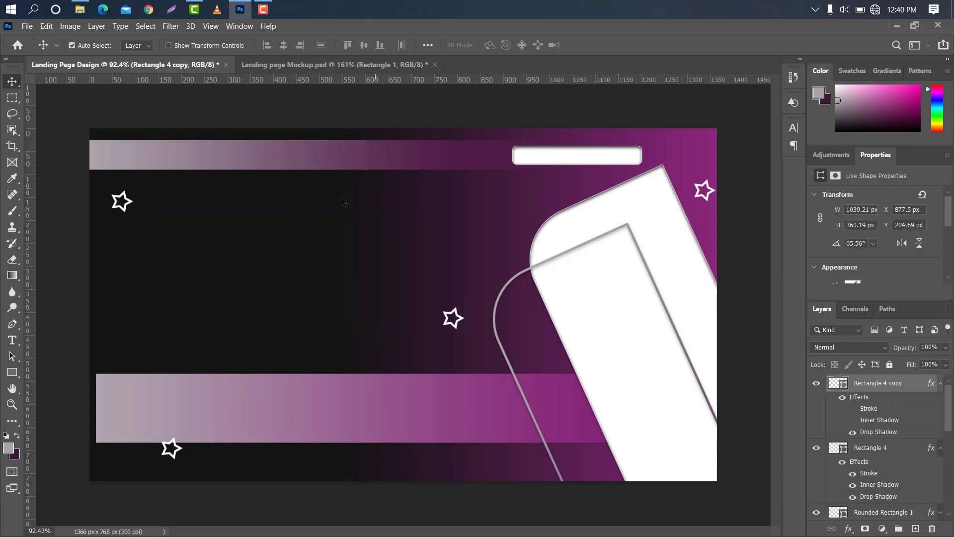
Place the Daco_4131390 image of the woman with books over the rotated shapes, scaled to about 402 × 578 px at X 895, Y 235 px.
left_click(87, 12)
left_click_drag(420, 164, 465, 372)
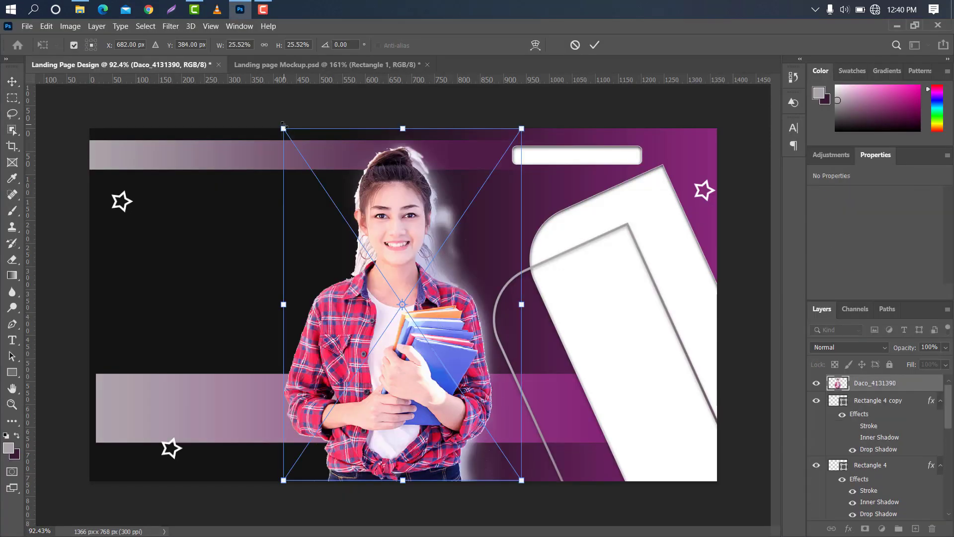
left_click_drag(284, 126, 437, 352)
left_click_drag(485, 394, 635, 393)
left_click_drag(584, 355, 489, 220)
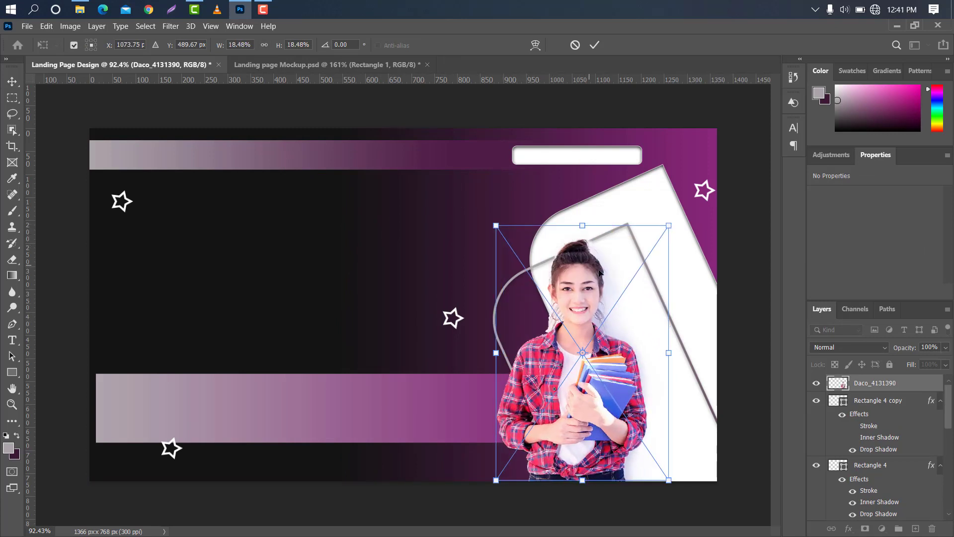
left_click_drag(597, 273, 612, 285)
left_click_drag(512, 368, 500, 369)
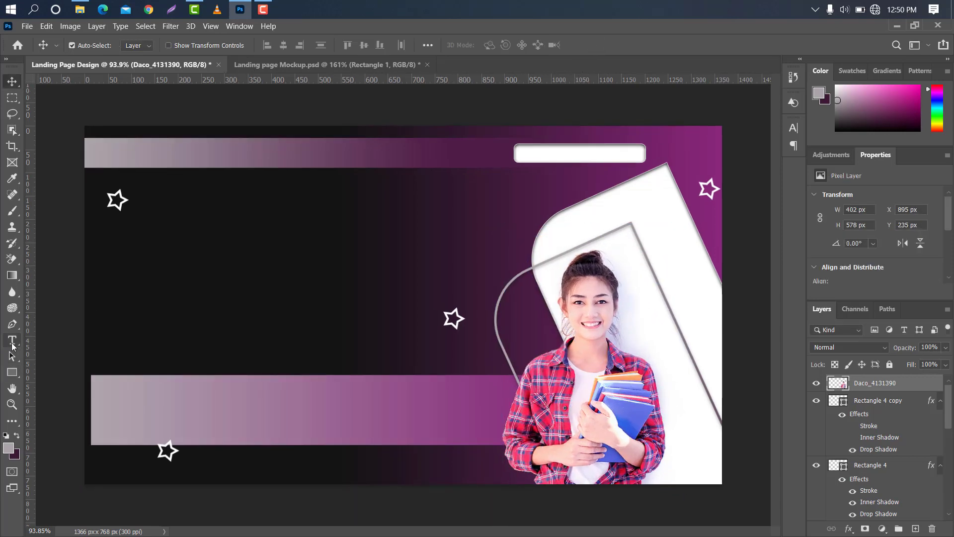
Add the heading text "Get Back To" in Century Gothic Bold, 25 pt, in the dark area below the upper bar.
left_click(13, 340)
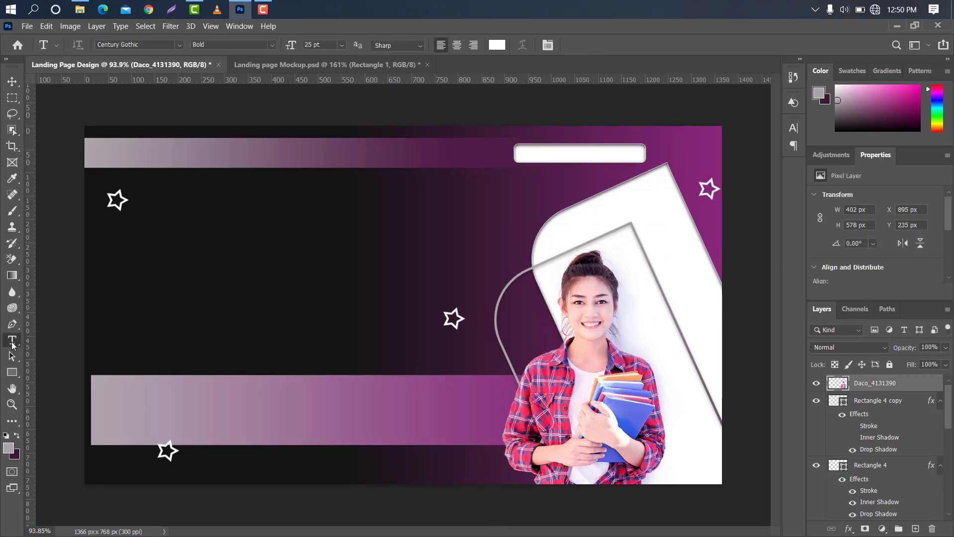
key("BackSpace")
type("Ge")
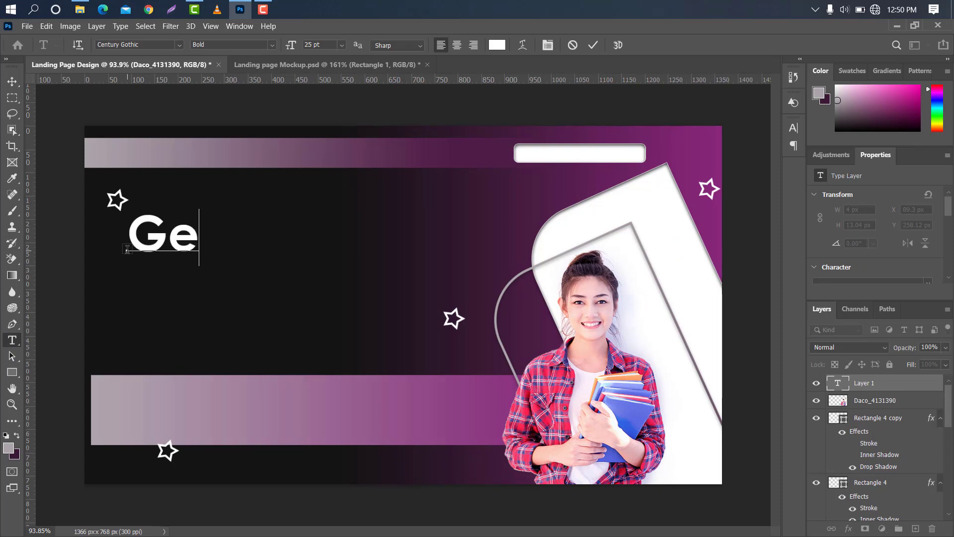
type("t Back To")
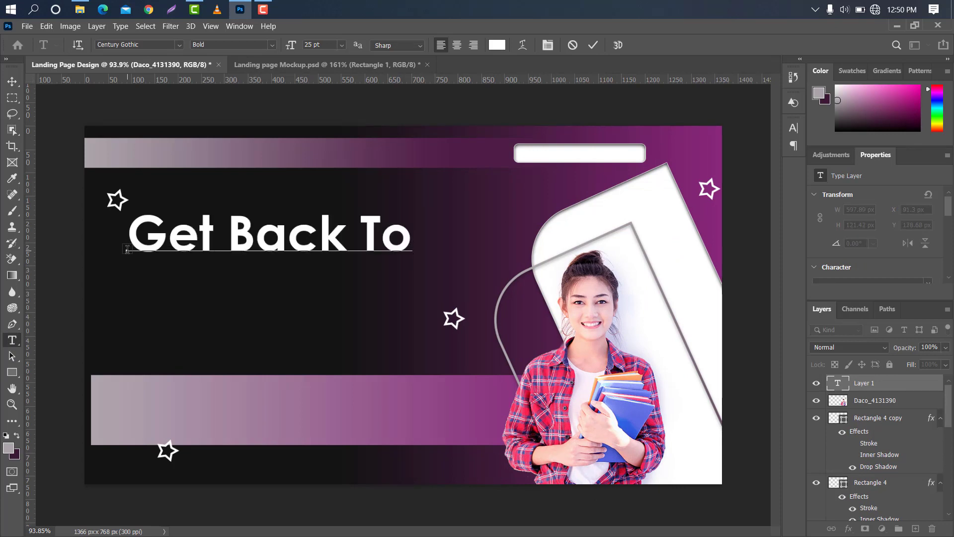
left_click(593, 45)
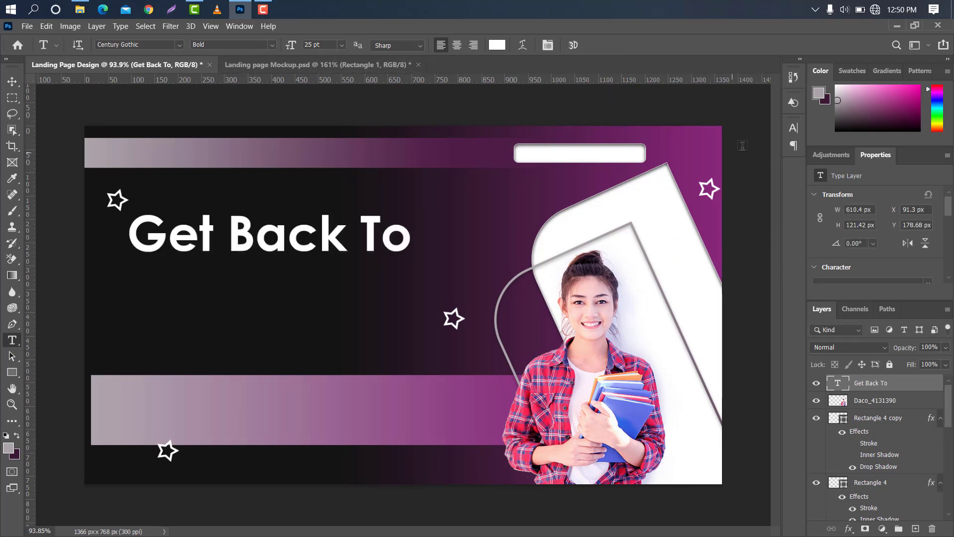
Set the heading's text color to white (ffffff).
left_click(797, 135)
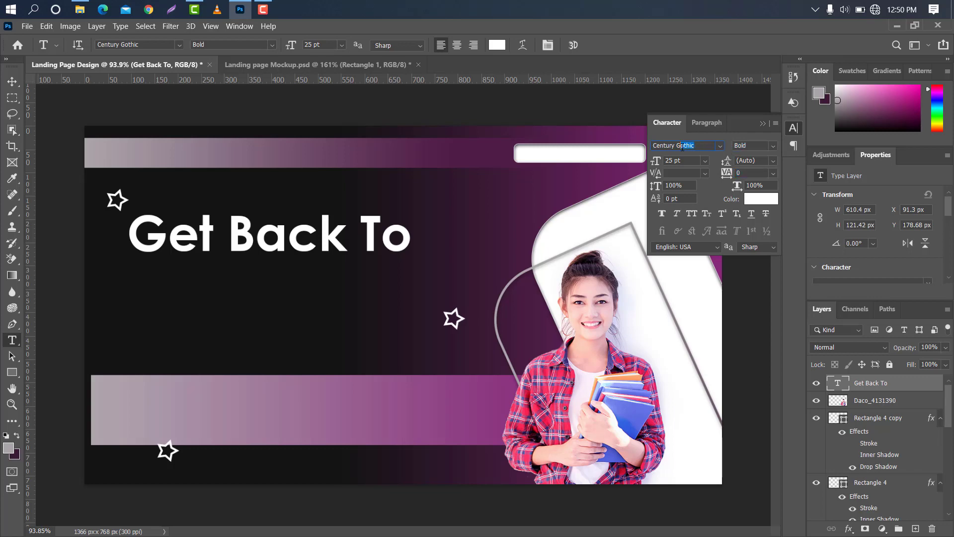
left_click(752, 200)
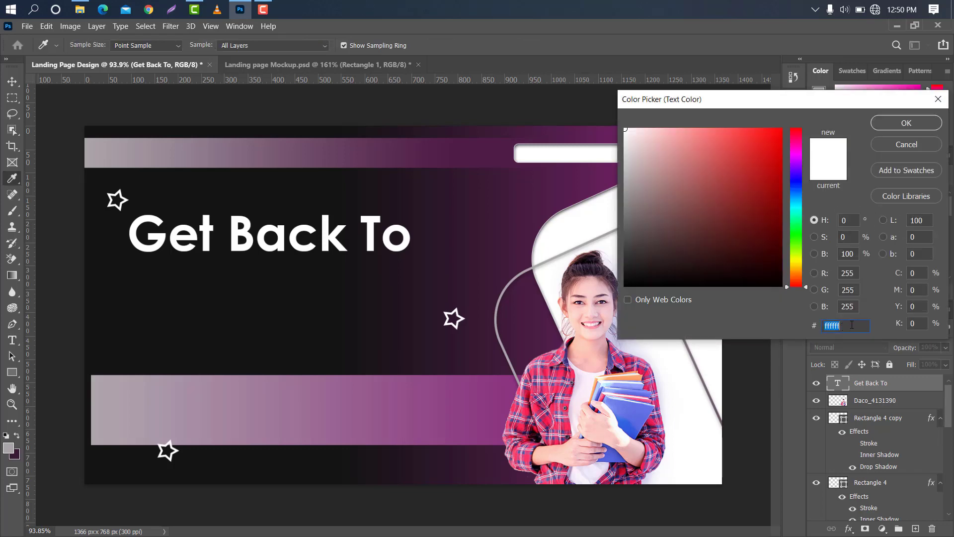
left_click(907, 123)
left_click(765, 130)
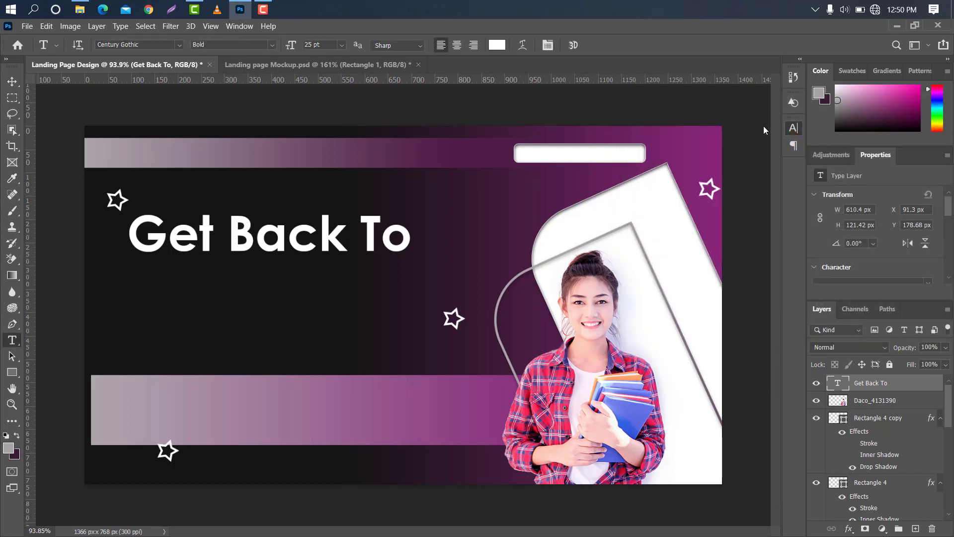
Scale the "Get Back To" heading to about 552 px wide at X 27, Y 197 px, and shift the lower bar to X 31, Y 524 px.
left_click(17, 85)
key("ctrl+t")
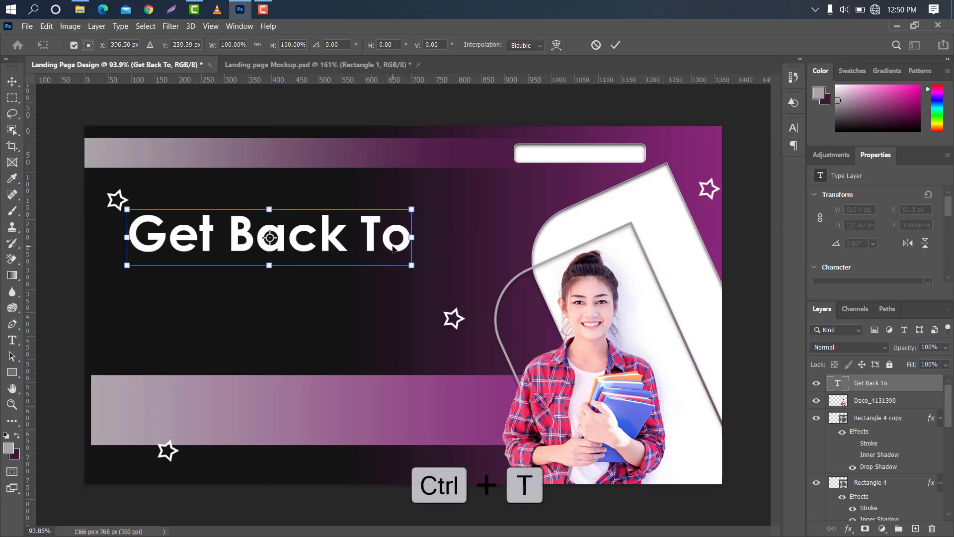
left_click_drag(360, 244, 343, 251)
left_click_drag(407, 240, 375, 236)
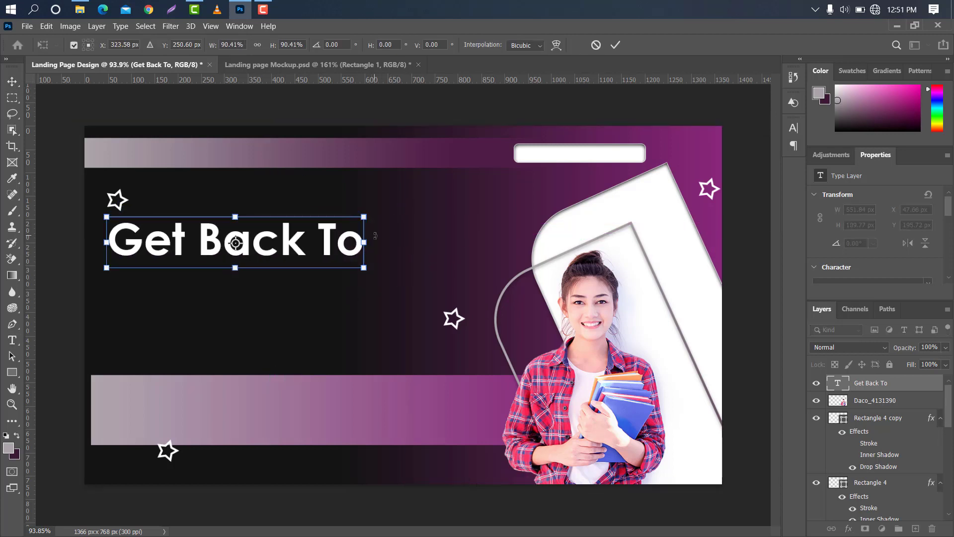
left_click(615, 44)
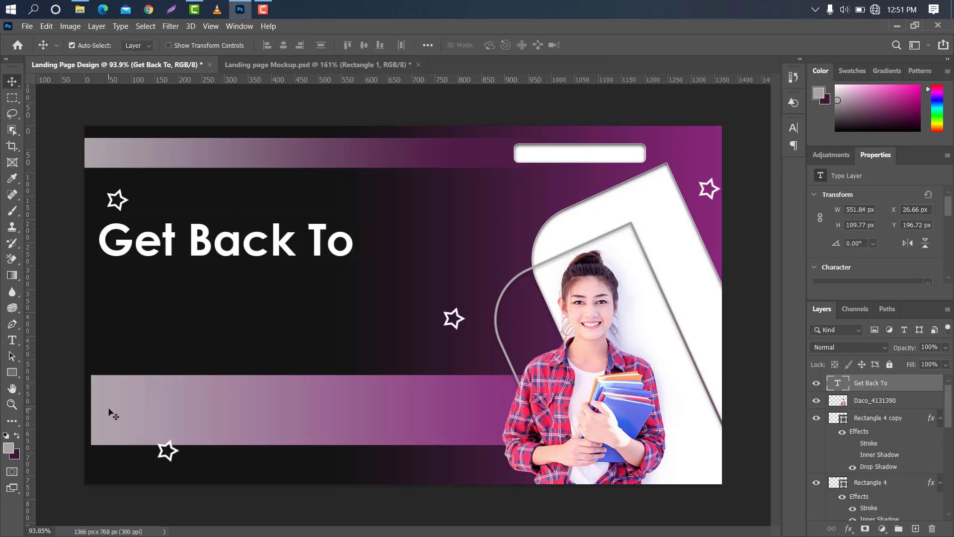
left_click_drag(107, 412, 117, 407)
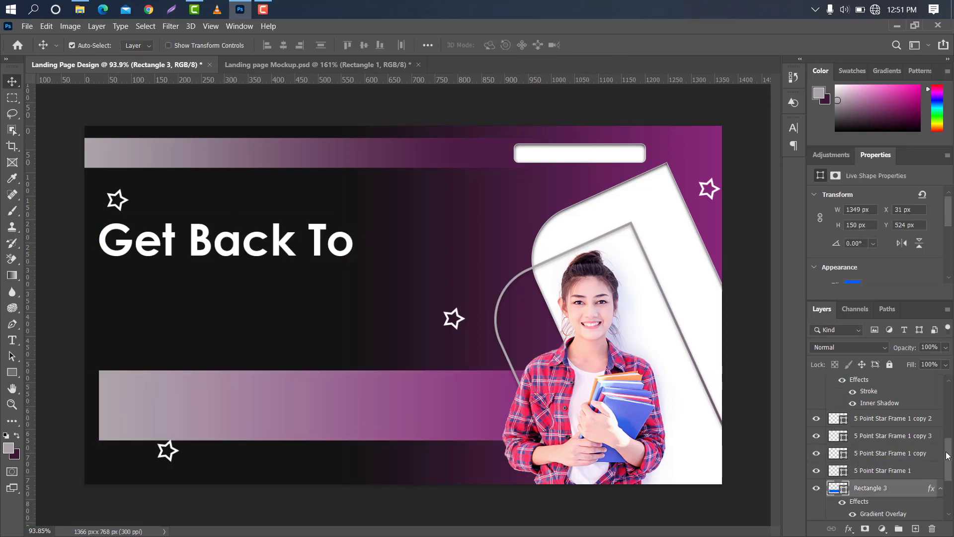
Duplicate the "Get Back To" heading and place the copy directly below it, at about Y 280 px.
left_click_drag(947, 456, 916, 527)
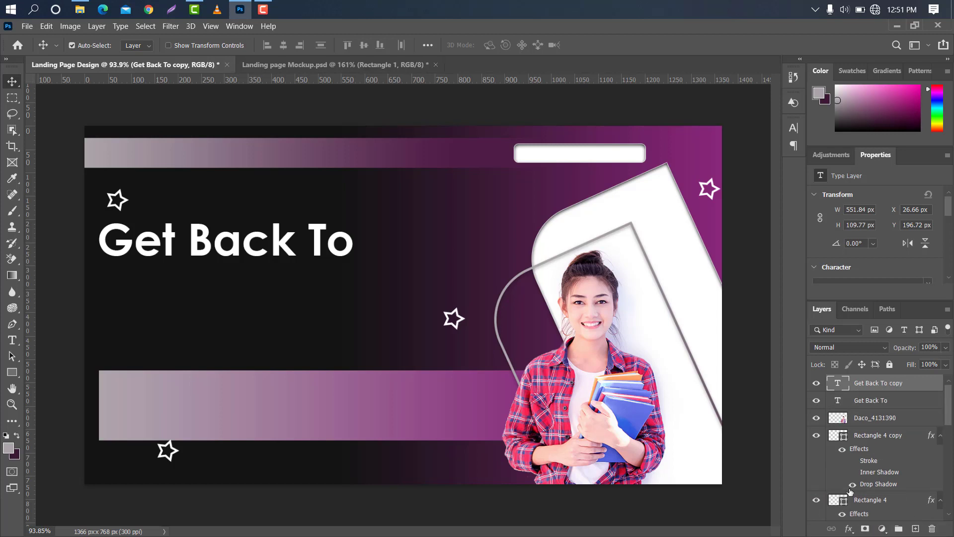
key("ctrl+t")
left_click_drag(286, 237, 287, 279)
left_click(615, 45)
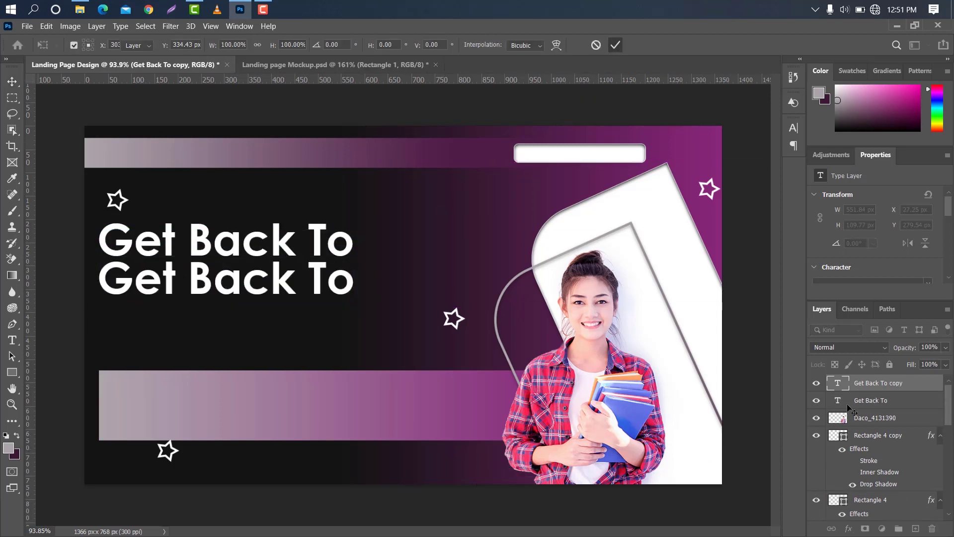
Change the copied heading's text to "College Safely" and lower it to about X 31, Y 303 px.
double_click(838, 384)
key("BackSpace")
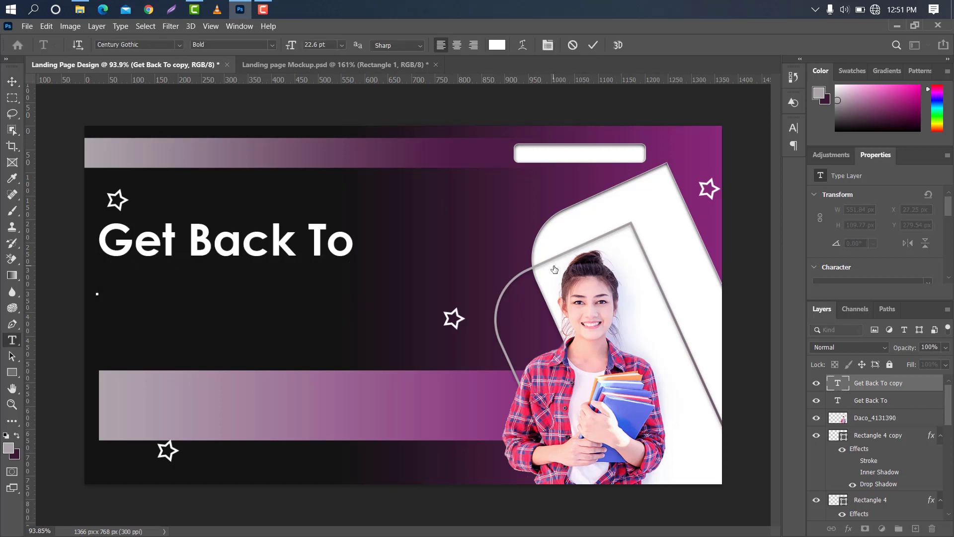
type("College Sa")
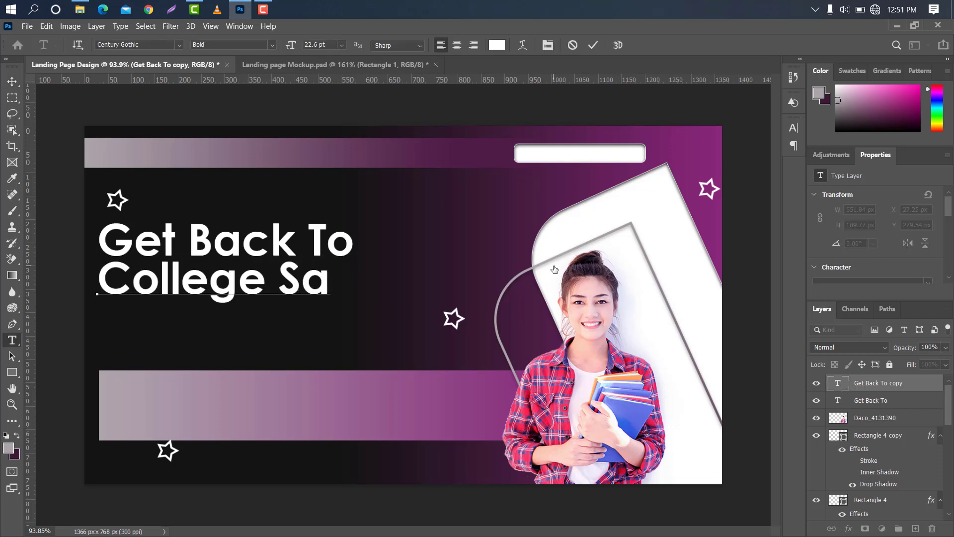
type("fely")
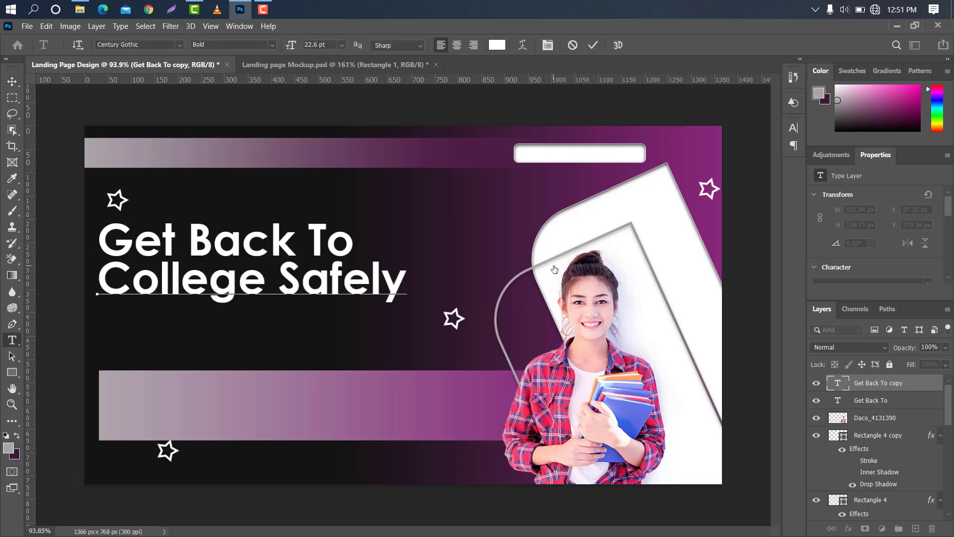
left_click(592, 48)
key("v")
left_click_drag(347, 272, 348, 284)
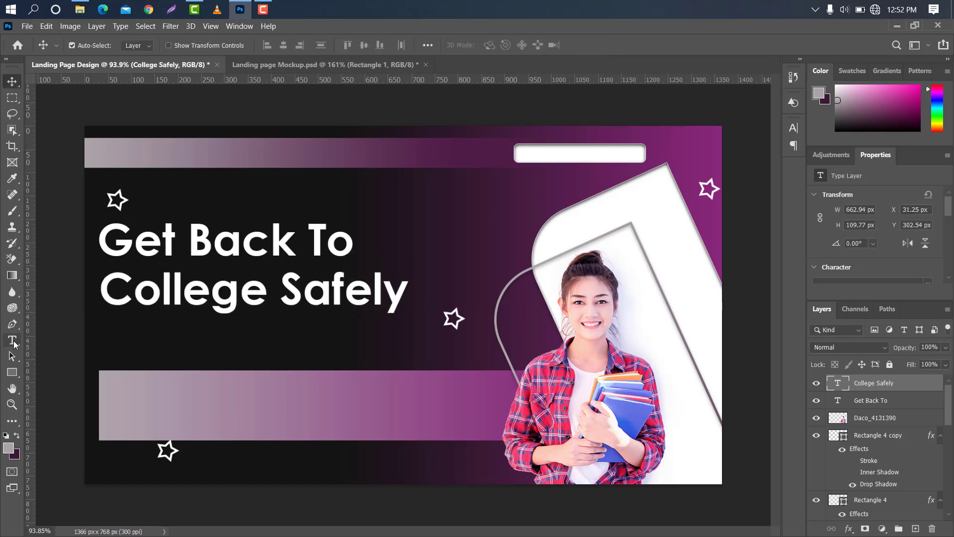
Add a Lorem ipsum text box about 560 × 35 px below "College Safely" in Century Gothic Bold, 5 pt.
left_click(12, 341)
left_click_drag(106, 339, 365, 355)
left_click(793, 129)
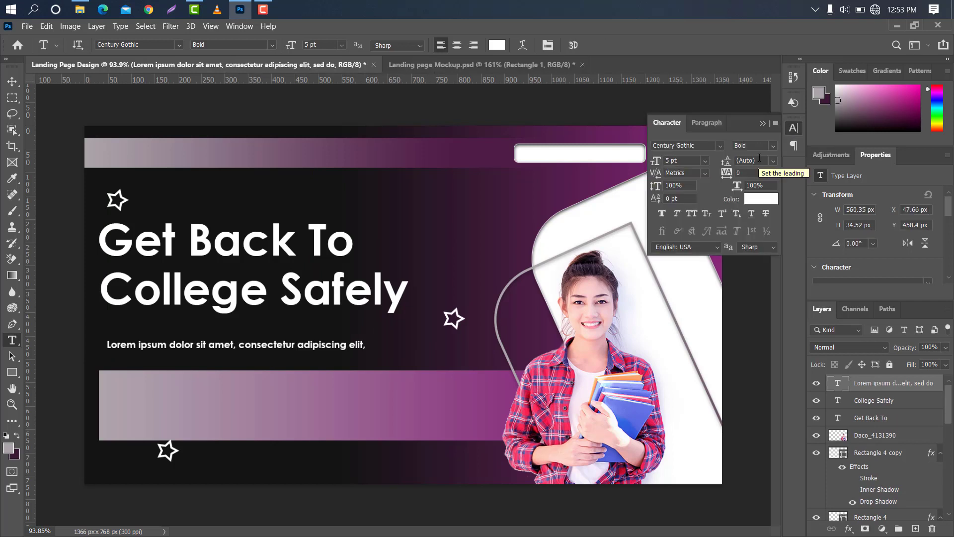
left_click(761, 124)
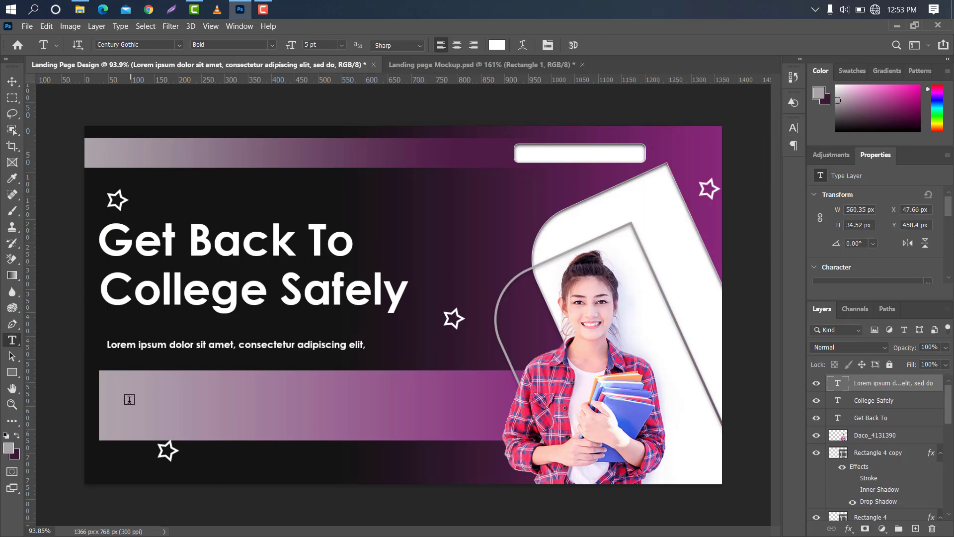
Add a second Lorem ipsum text box about 566 × 48 px on the lower bar, in Century Gothic Regular, 4 pt.
left_click_drag(107, 384, 371, 405)
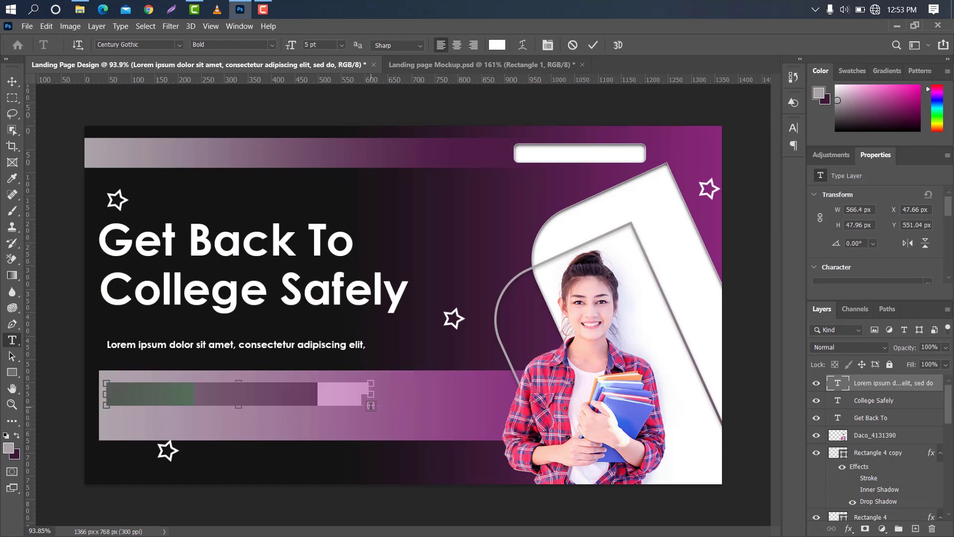
left_click(591, 46)
left_click(793, 128)
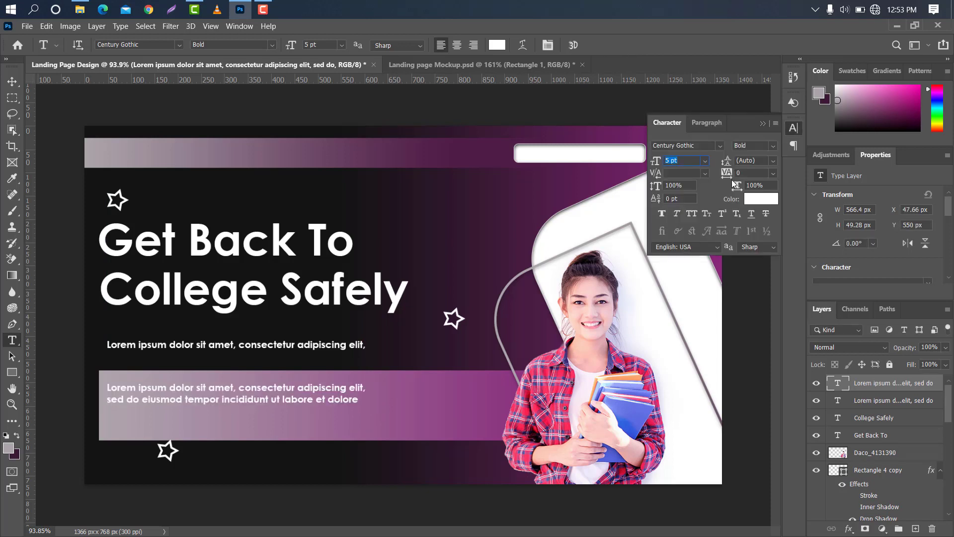
left_click_drag(653, 165, 650, 164)
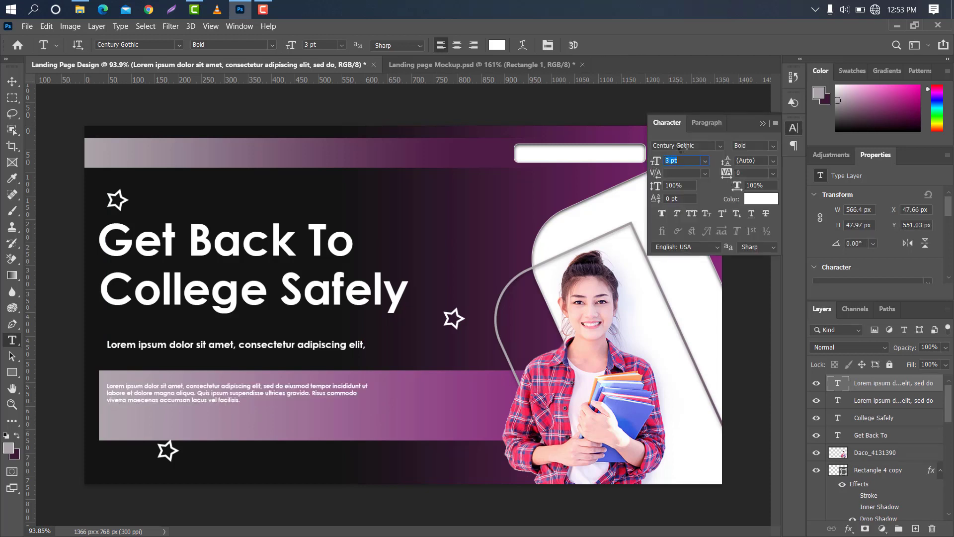
left_click(773, 146)
left_click(745, 156)
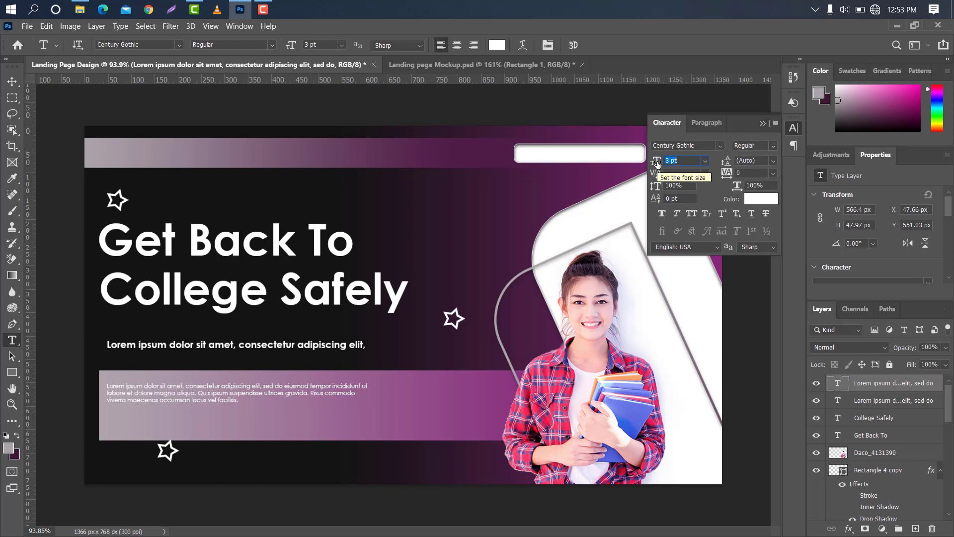
left_click_drag(655, 163, 658, 162)
left_click(766, 125)
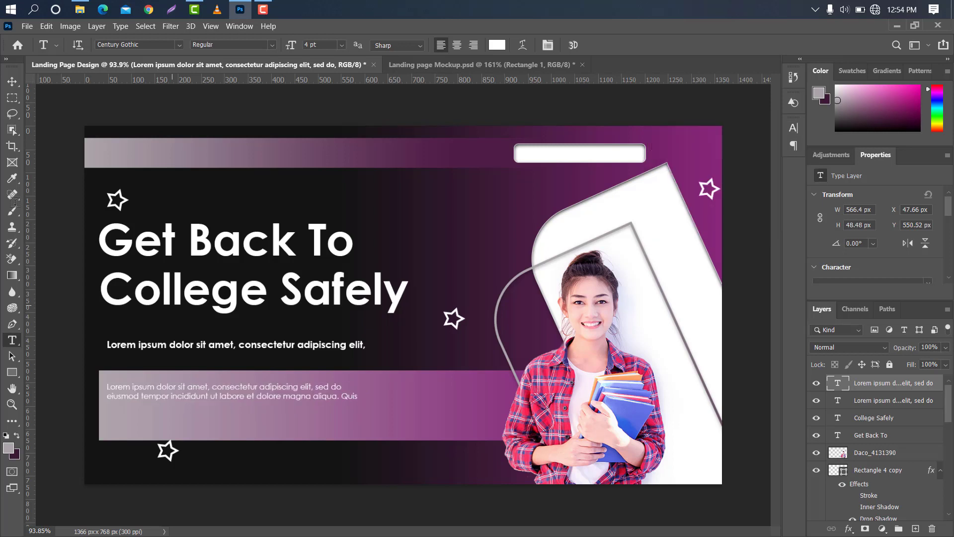
Shift both Lorem ipsum texts and the lower bar slightly left, with the paragraph on the bar at about X 36, Y 544 px.
left_click(11, 82)
left_click_drag(168, 383, 124, 385)
left_click_drag(159, 415, 153, 414)
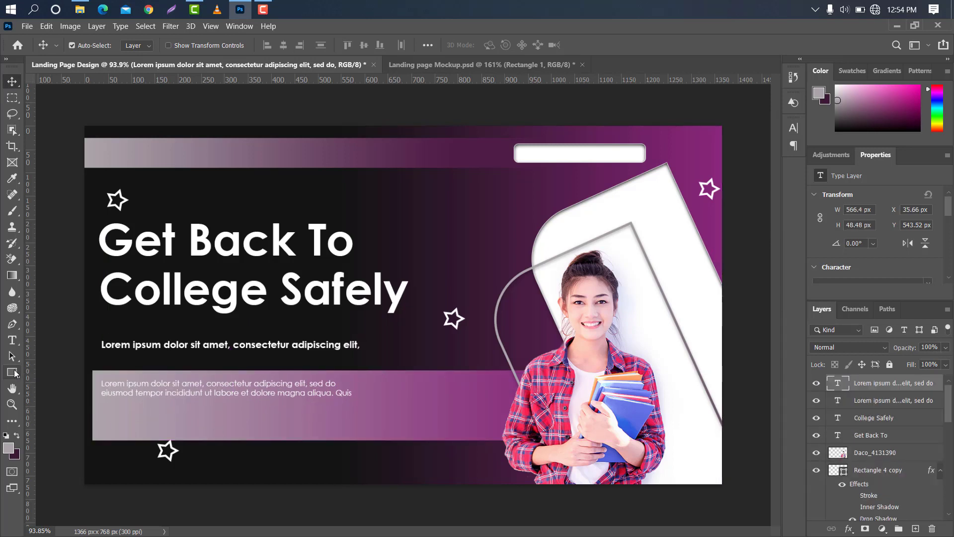
Draw a 214 × 87 px rectangle at X 742, Y 153 px and round its lower-left and upper-right corners.
left_click(15, 374)
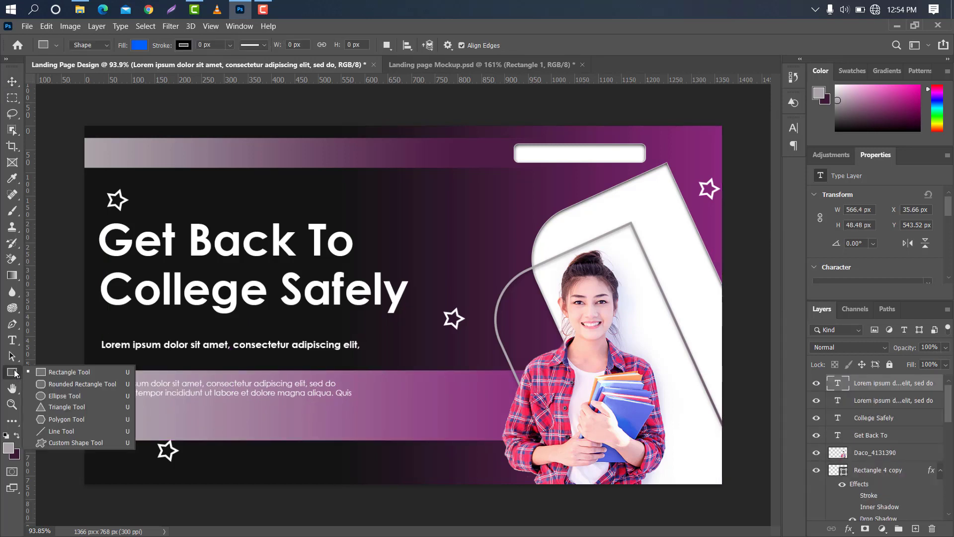
left_click(62, 371)
left_click_drag(431, 198, 531, 237)
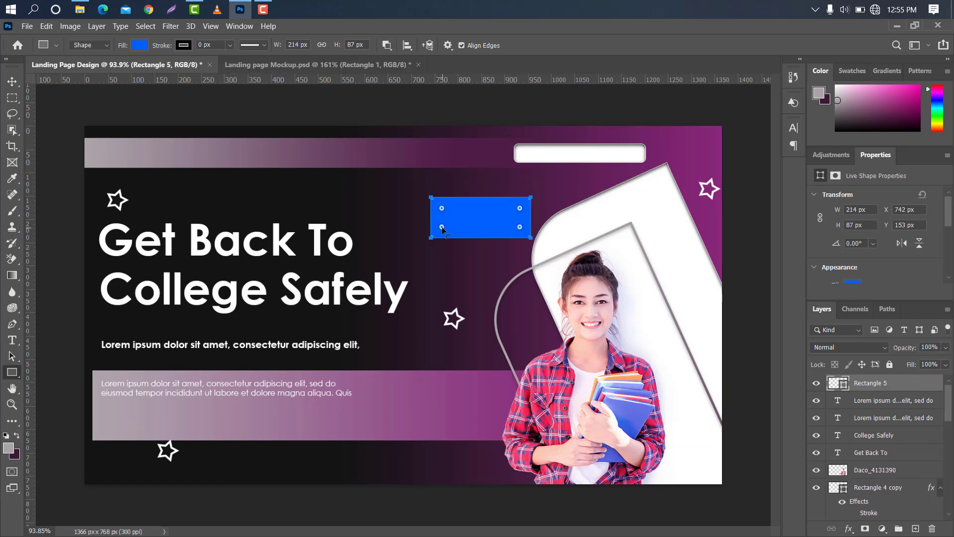
left_click_drag(442, 227, 446, 225)
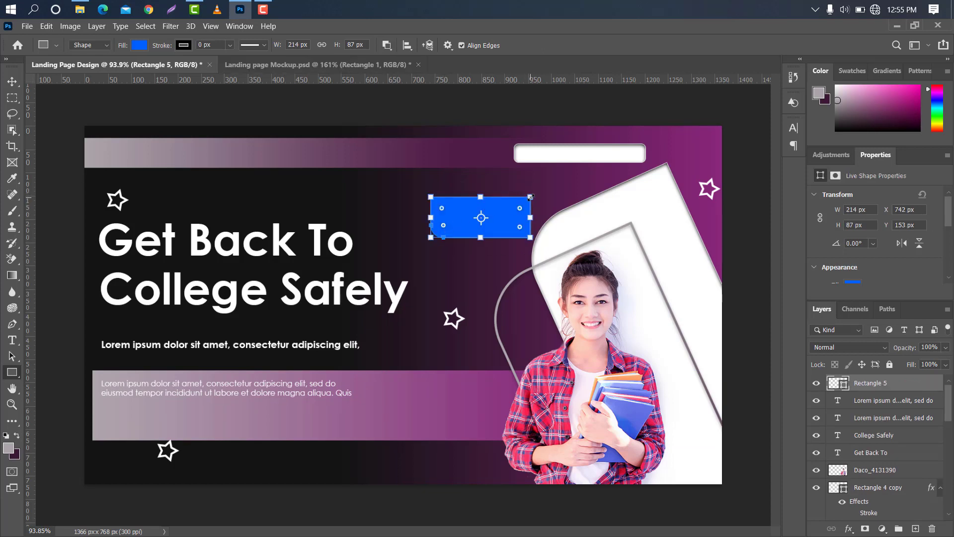
left_click_drag(518, 208, 512, 211)
left_click(15, 77)
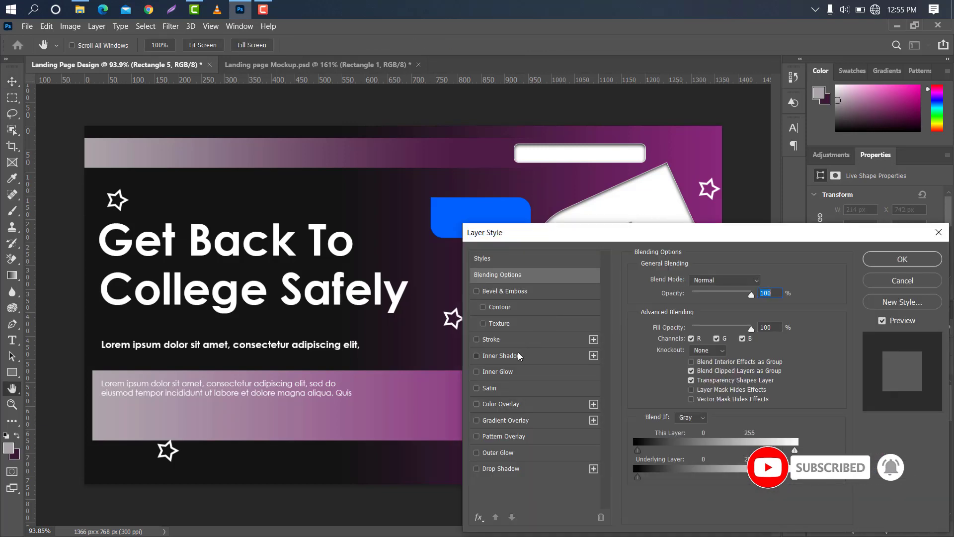
Give the new rectangle a stroke, an inner shadow with 96% opacity, 3 px distance and 9 px size, and a white color overlay.
left_click(519, 356)
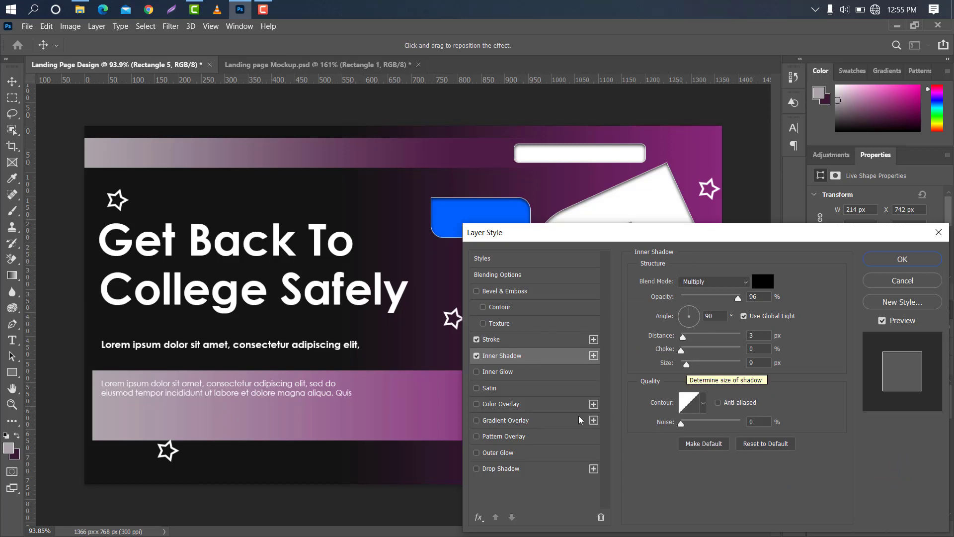
left_click(523, 404)
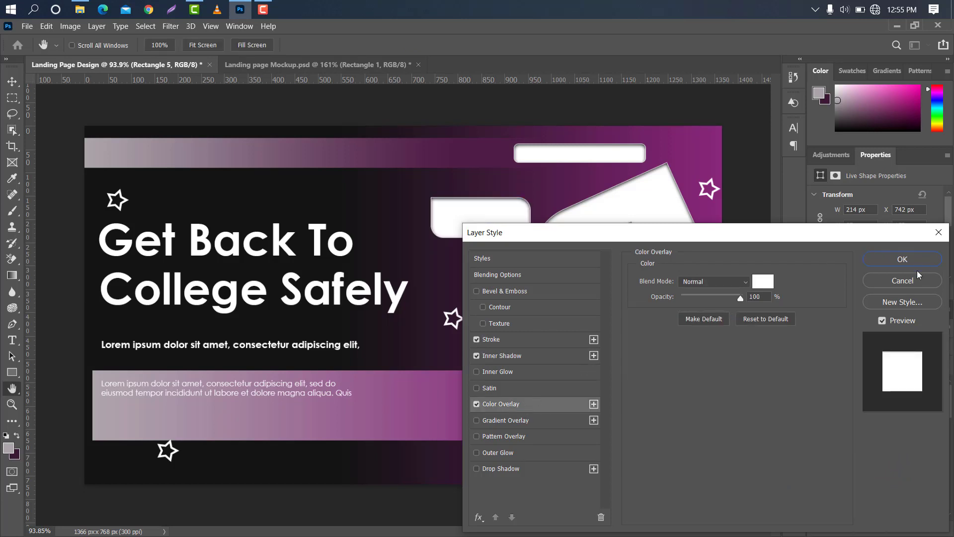
left_click(913, 258)
Scale the white rectangle to 155 × 56 px under the lower bar's paragraph and duplicate it beside itself at X 236, Y 599 px.
key("ctrl+t")
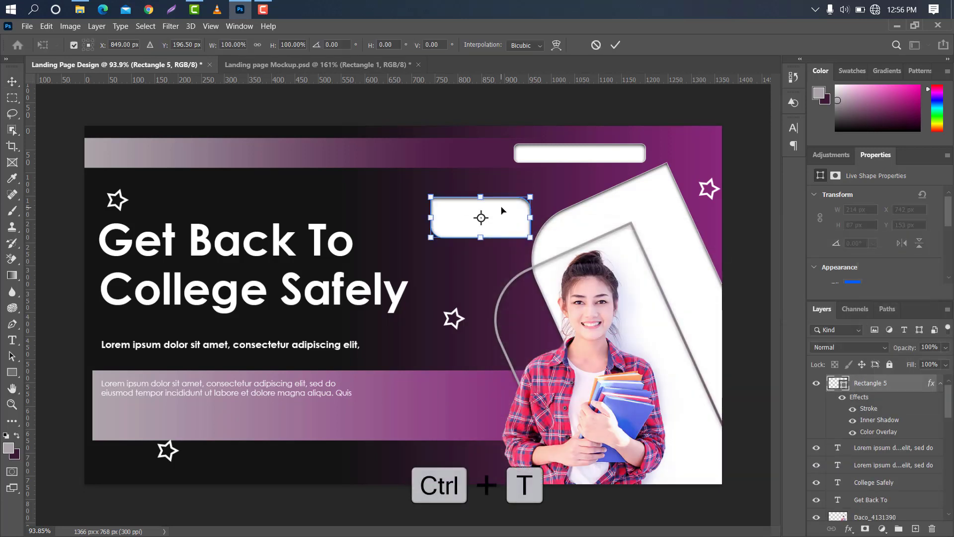
left_click_drag(531, 196, 179, 419)
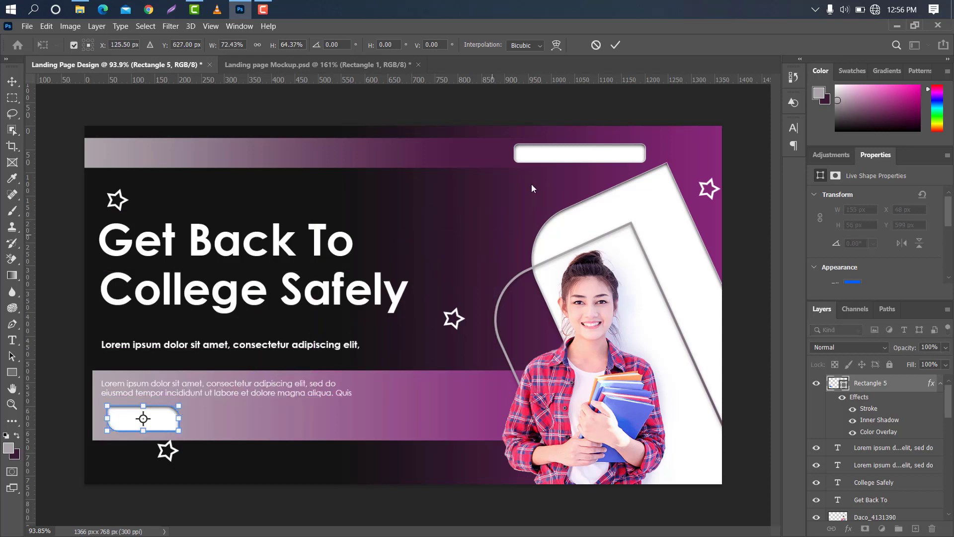
left_click(615, 45)
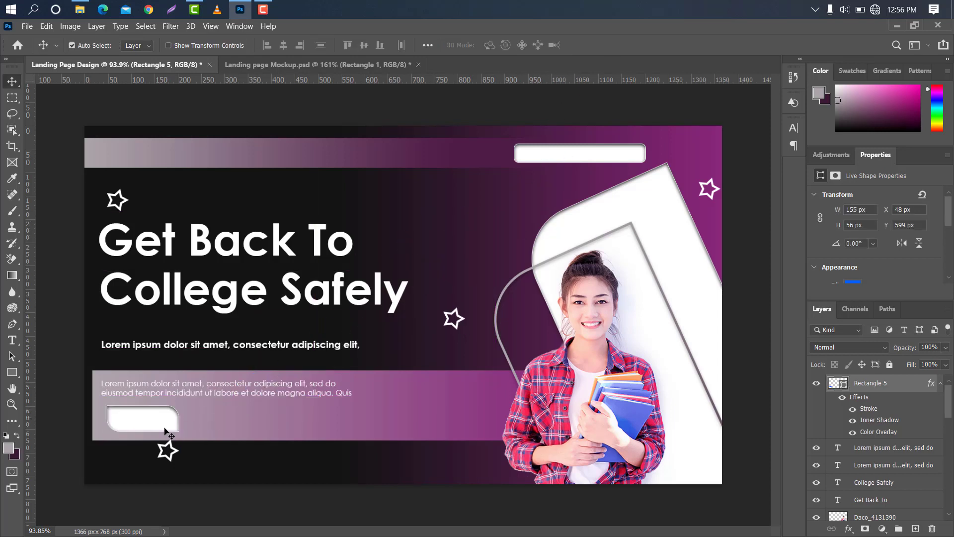
mouse_move(153, 423)
left_mouse_down()
mouse_move(244, 423)
mouse_move(152, 422)
left_mouse_up()
left_click_drag(206, 425, 204, 424)
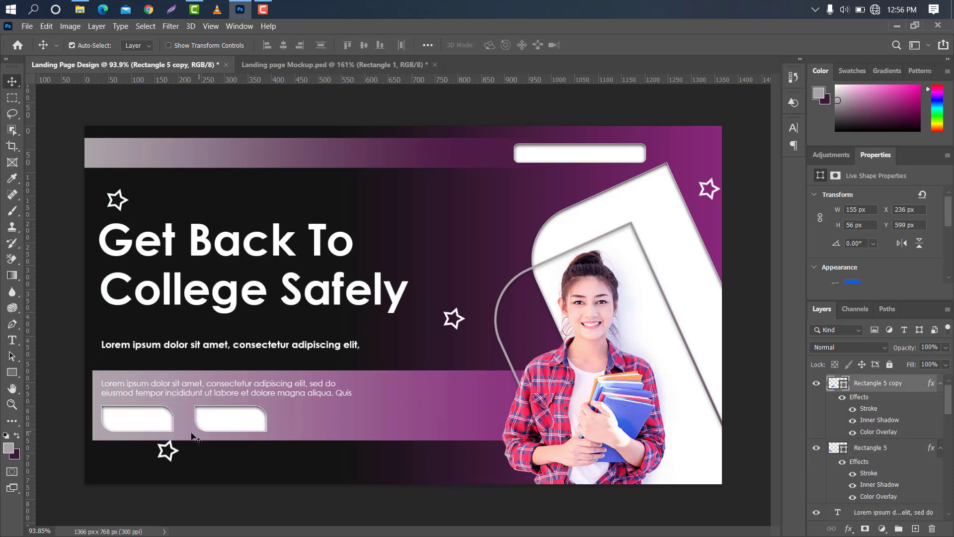
Add the text "Register" in Century Gothic Regular, 4 pt, in the empty area beside the "Get Back To" heading.
scroll(177, 425, "up", 1)
left_click(12, 340)
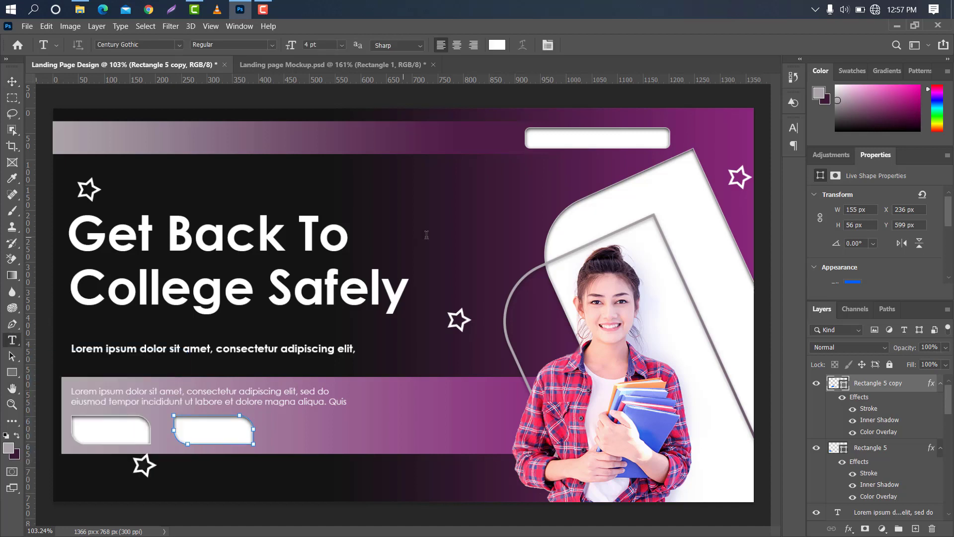
left_click(403, 239)
key("BackSpace")
type("Re")
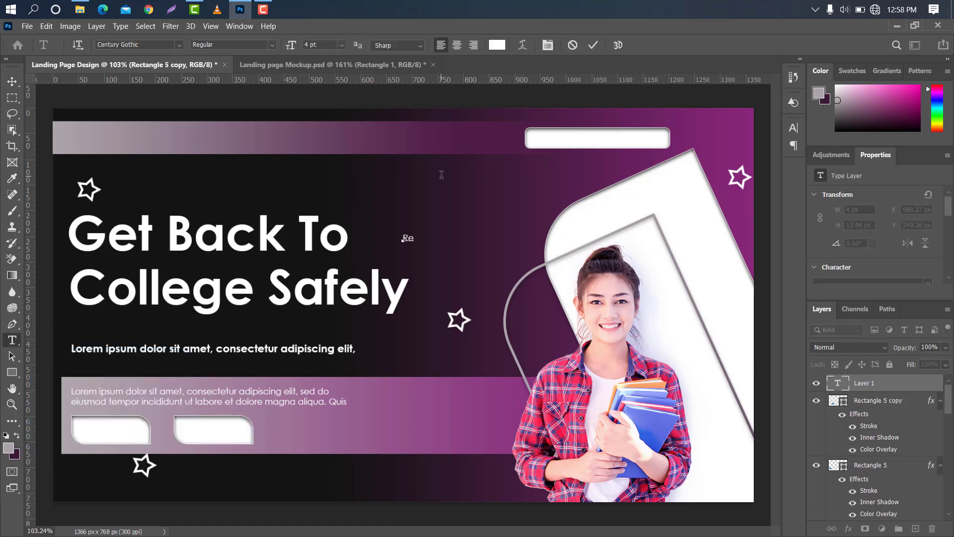
type("gister")
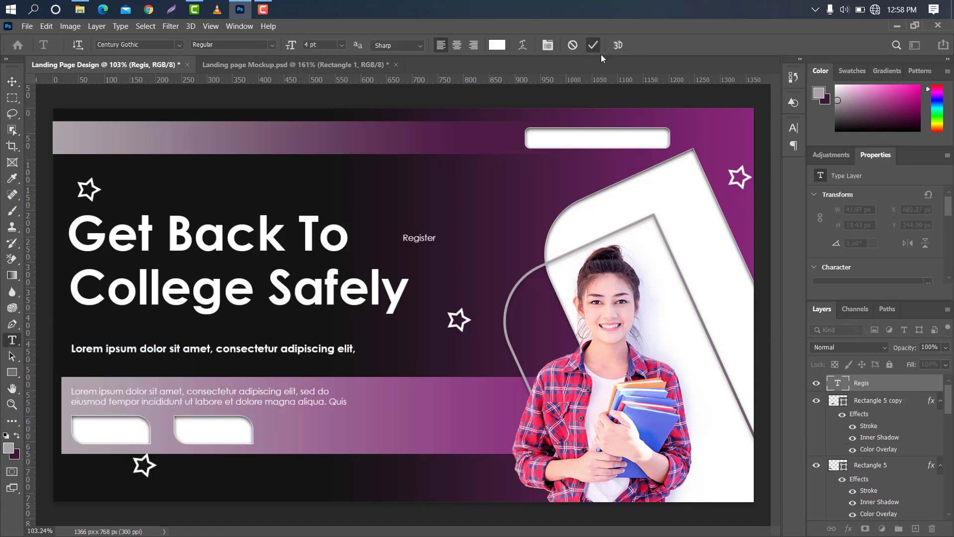
left_click(594, 45)
Give the "Register" text a gradient overlay running from near-black 141414 to purple.
double_click(903, 384)
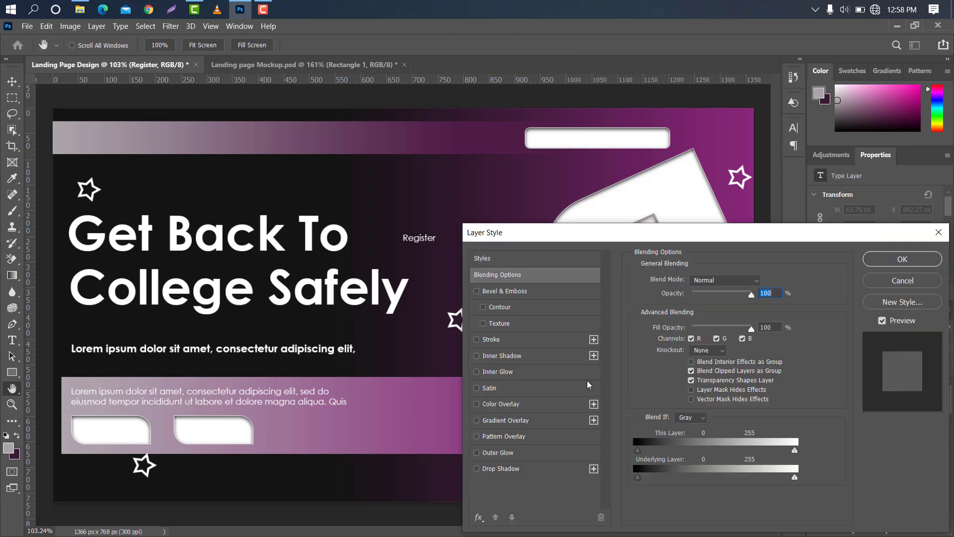
left_click(545, 422)
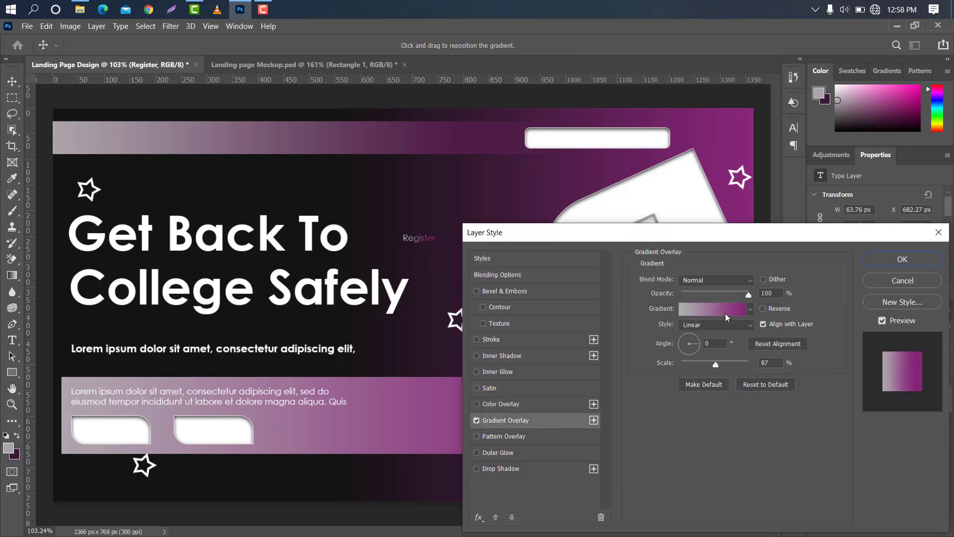
left_click(726, 317)
left_click(603, 267)
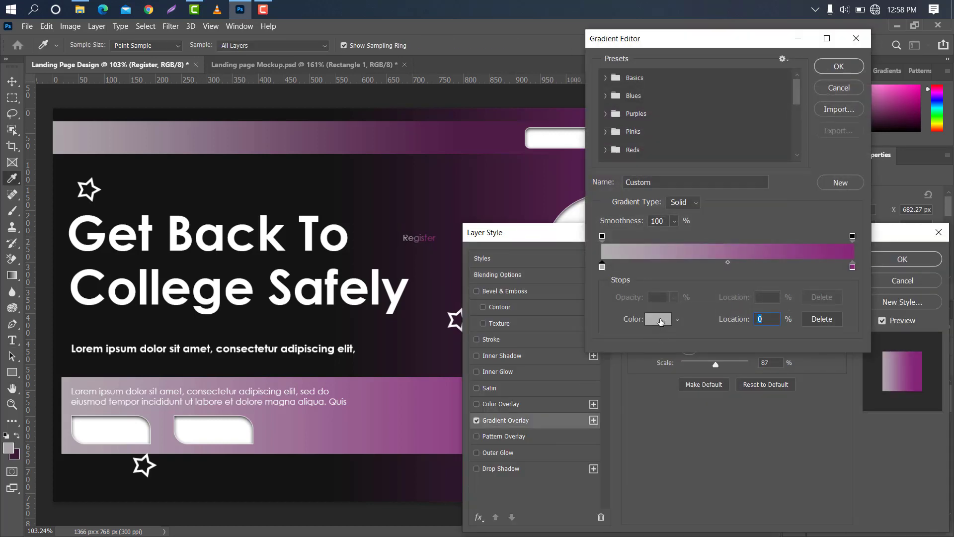
left_click(659, 319)
left_click(69, 322)
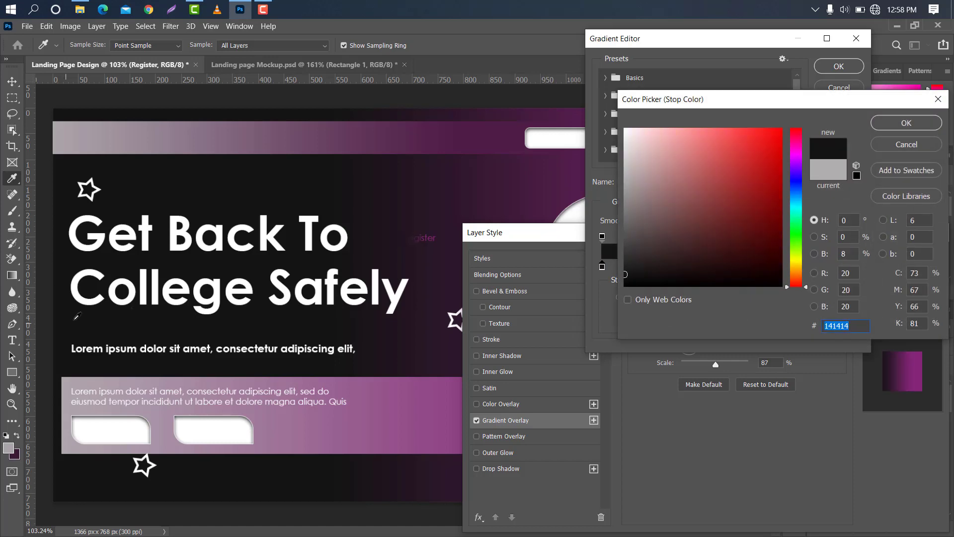
left_click(899, 123)
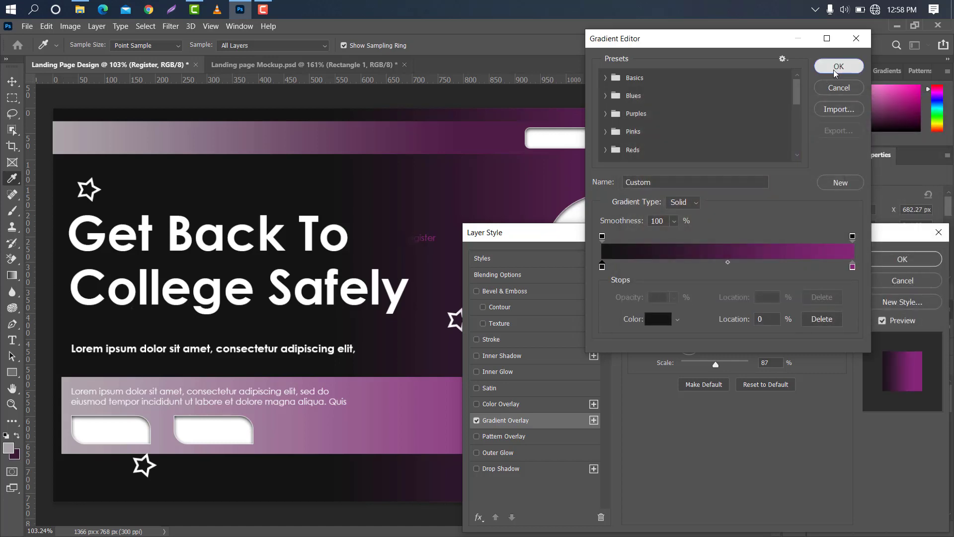
left_click(838, 67)
left_click(919, 260)
Scale the "Register" text to 172.30% and place it on the first white button under the paragraph.
key("ctrl+t")
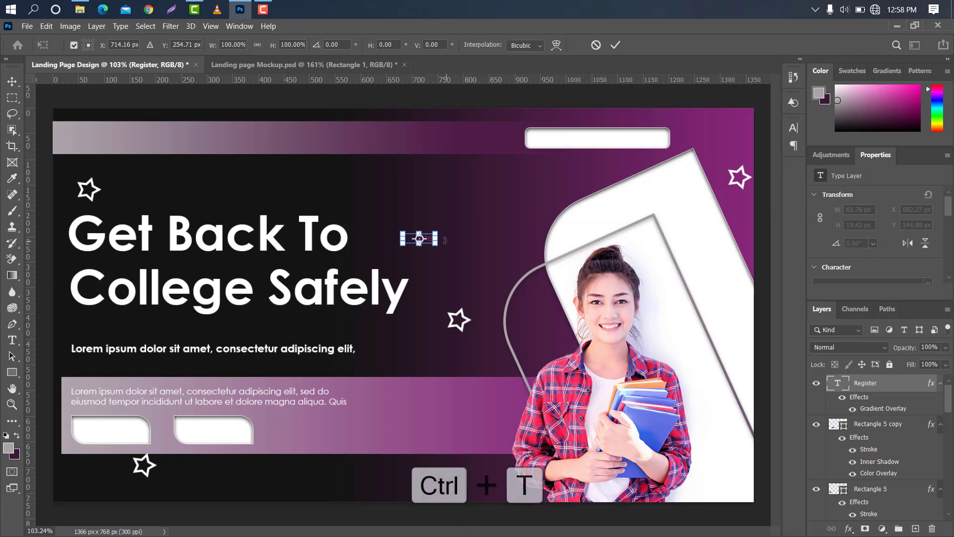
left_click_drag(464, 238, 129, 431)
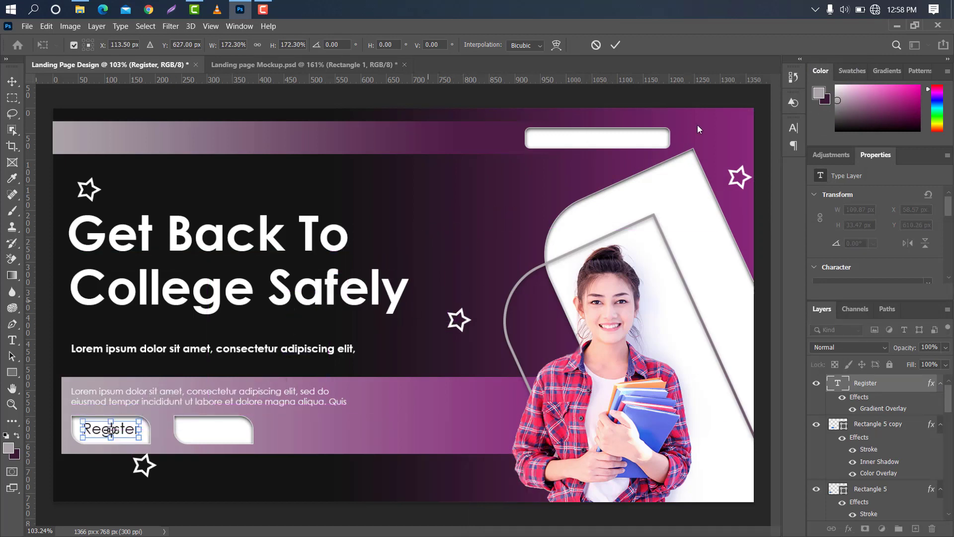
left_click(616, 45)
Set the "Register" label to Bold and nudge it slightly left and down to X 57.57, Y 612.26 px.
left_click(794, 129)
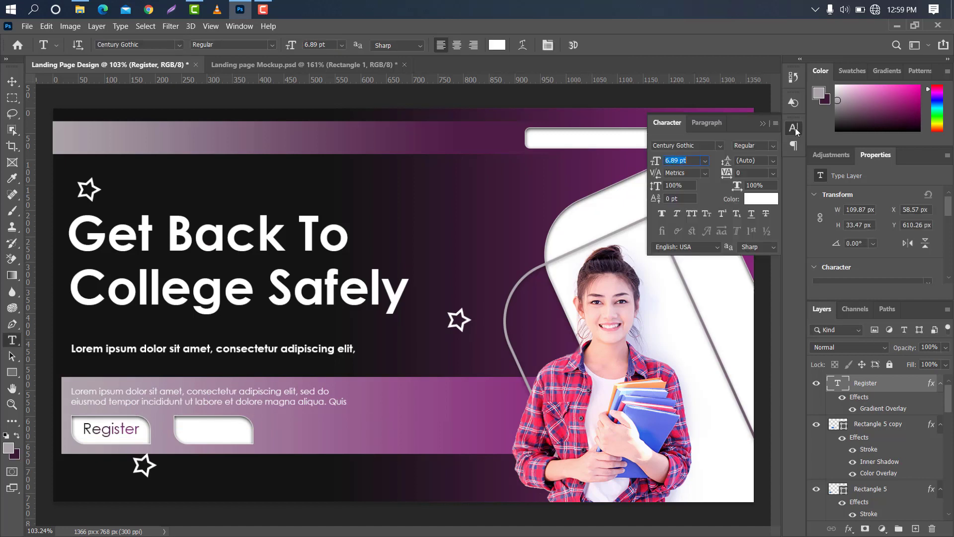
left_click(775, 148)
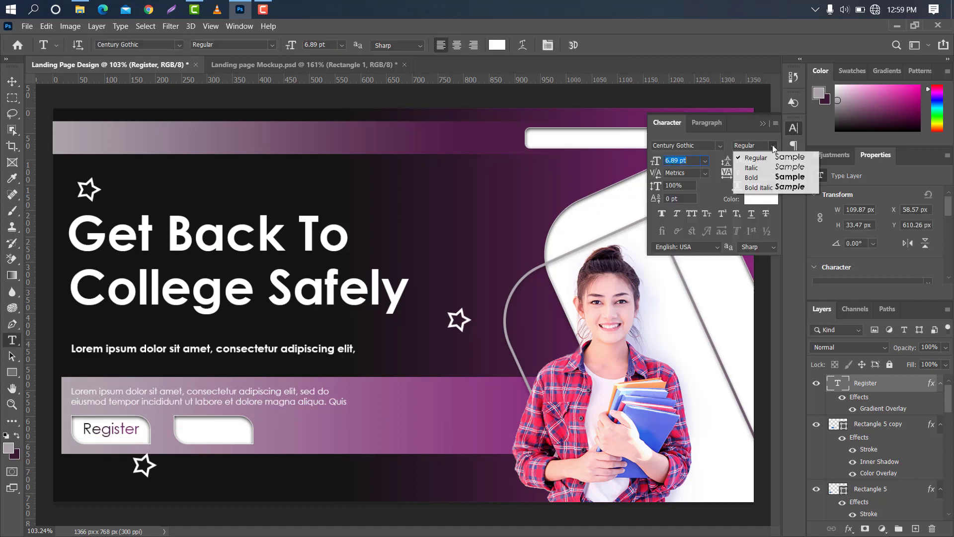
left_click(751, 177)
left_click(12, 81)
key("Left")
key("Down")
key("Down")
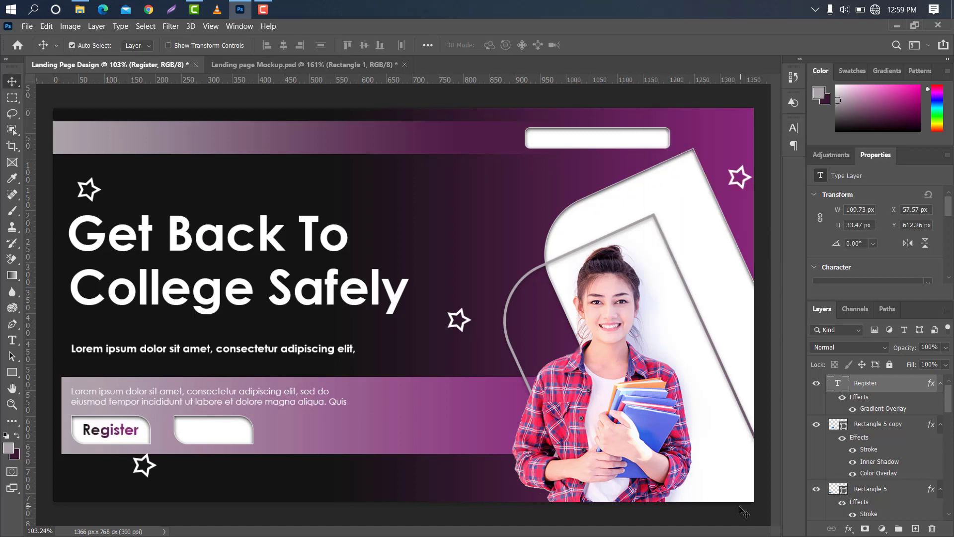
Duplicate the "Register" label onto the second white button and change the copy's text to "Promo".
left_click_drag(885, 388, 920, 528)
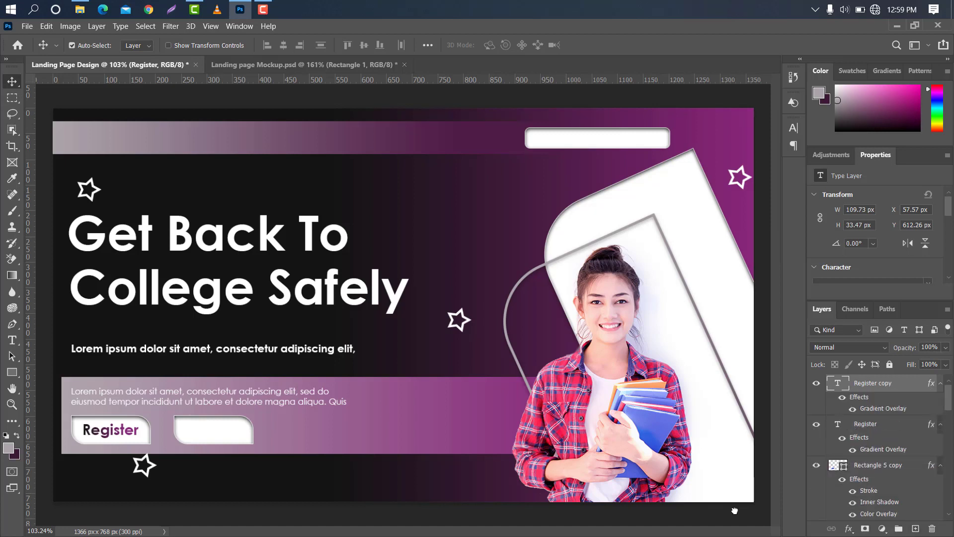
key("ctrl+t")
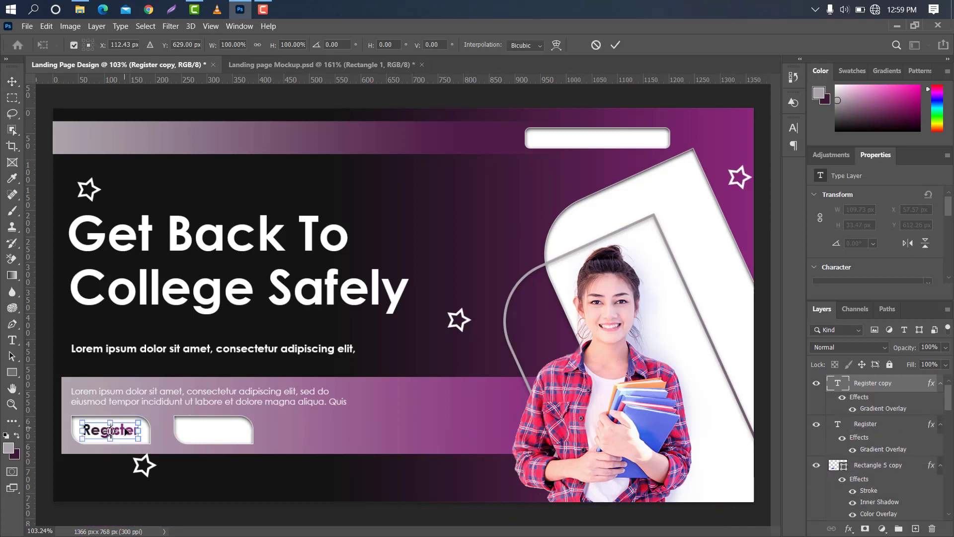
left_click_drag(130, 431, 224, 431)
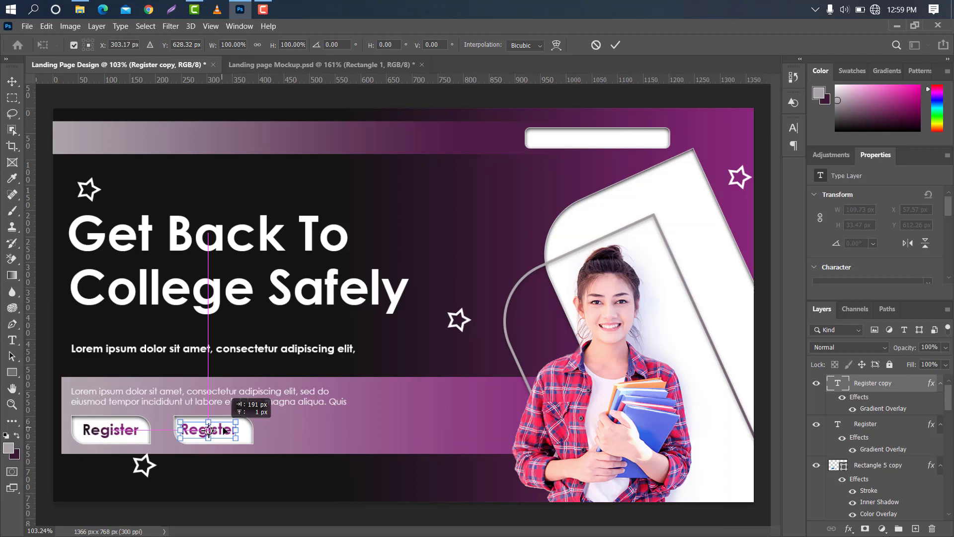
left_click_drag(225, 431, 229, 430)
left_click(616, 45)
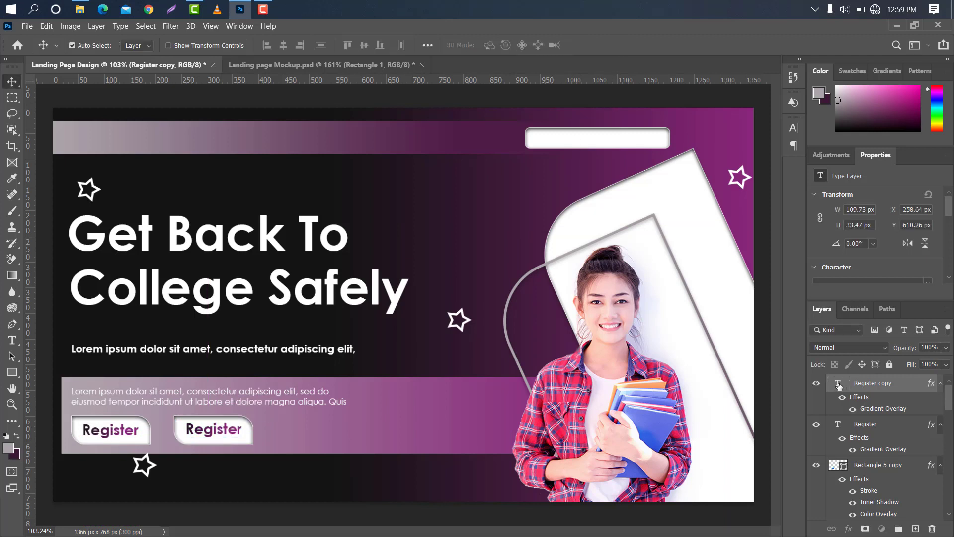
key("Return")
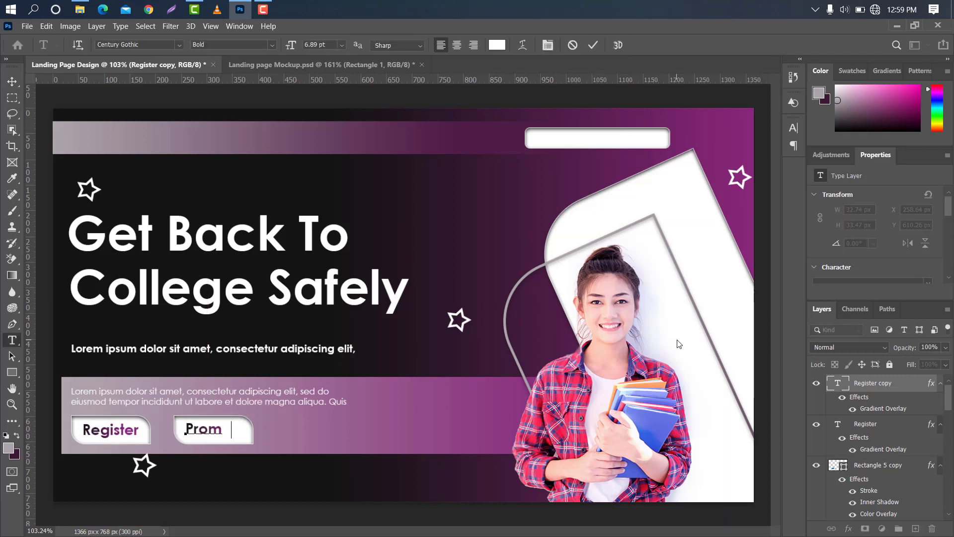
left_click(597, 44)
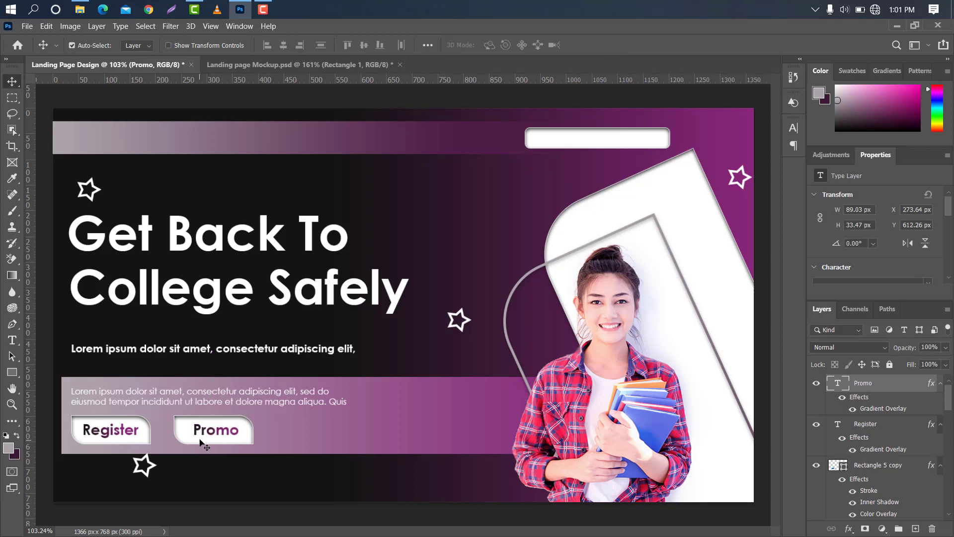
Create a "Class" label in the header bar from a copy of the "Promo" button label, without its gradient overlay.
left_click_drag(201, 436, 393, 139)
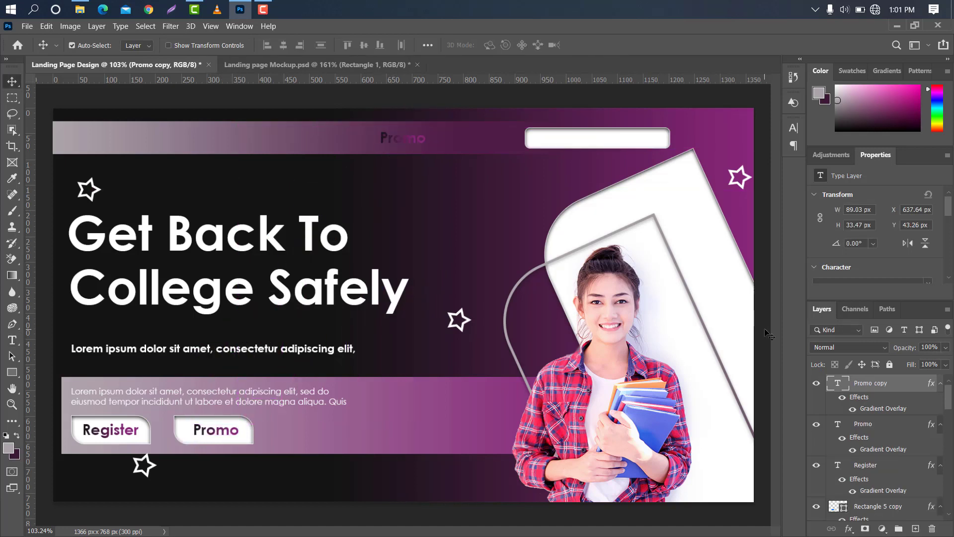
double_click(839, 384)
type("Class")
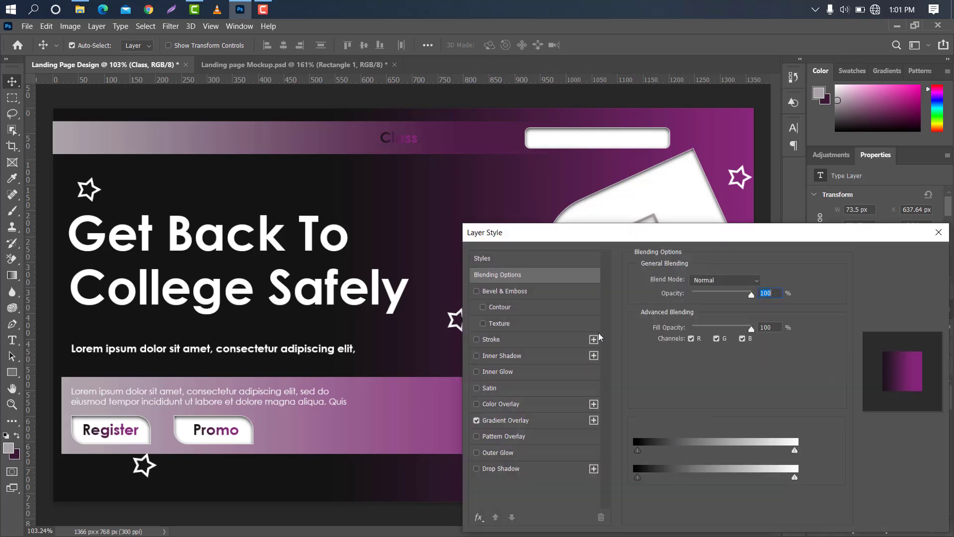
left_click(477, 421)
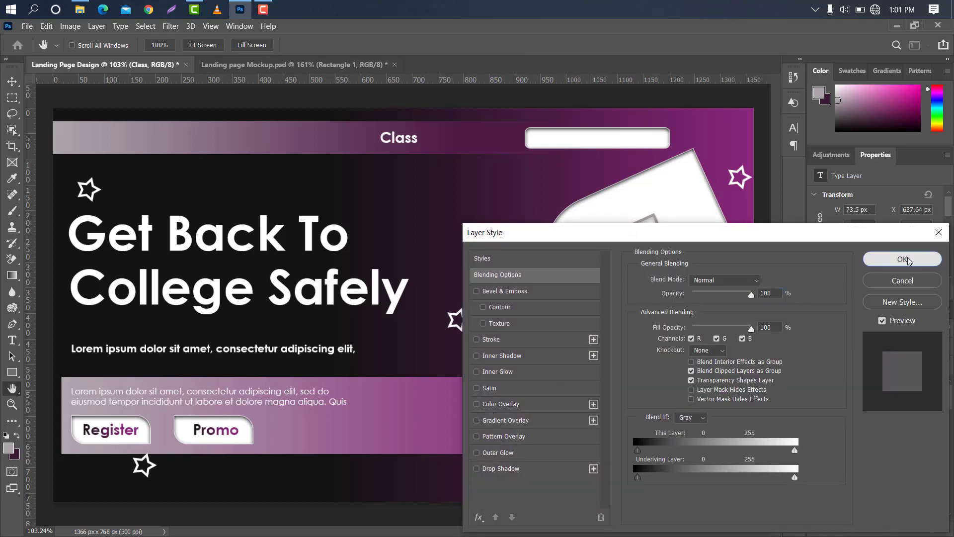
left_click(903, 259)
Position "Class" beside the white search box and add a copy of it on its left reading "Promo".
key("ctrl+t")
left_click_drag(408, 143, 383, 143)
left_click(616, 45)
key("BackSpace")
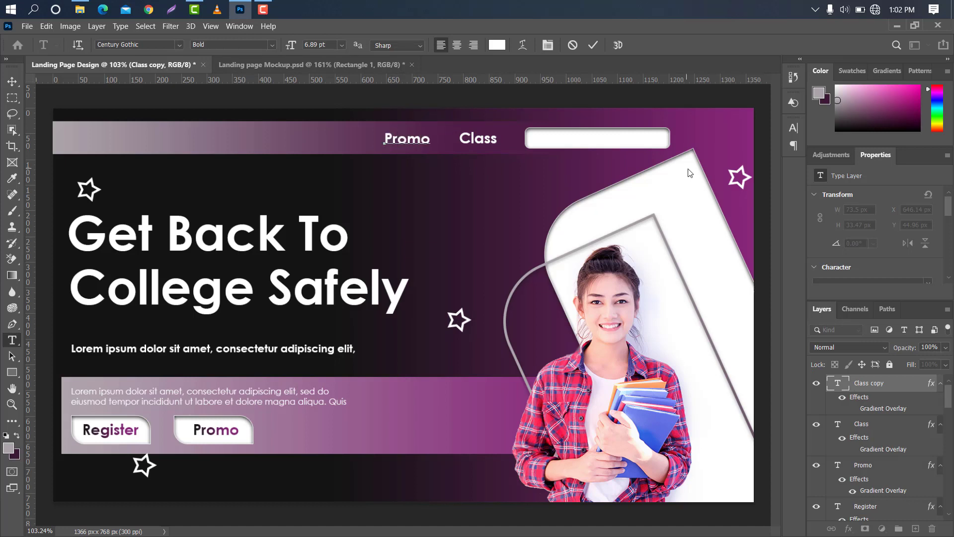
Duplicate the header's "Promo" label to its left at about X 446 px and change the copy's text to "About".
left_click_drag(423, 145, 311, 144)
key("ctrl+t")
key("Return")
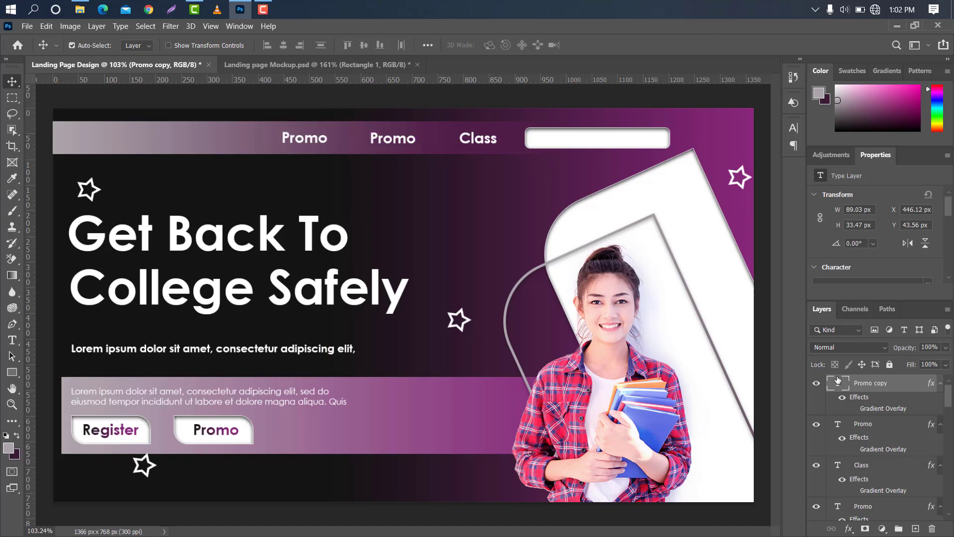
double_click(304, 139)
key("BackSpace")
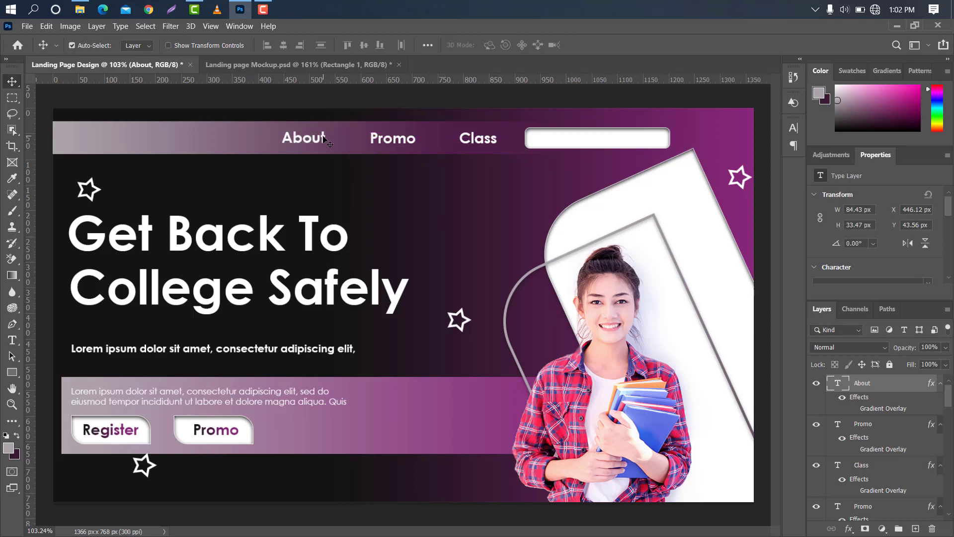
Duplicate the "About" label to its left, change the copy's text to "Home" and place it at about X 277 px.
left_click_drag(325, 136, 222, 138)
key("ctrl+j")
key("ctrl+t")
left_click(616, 45)
double_click(840, 383)
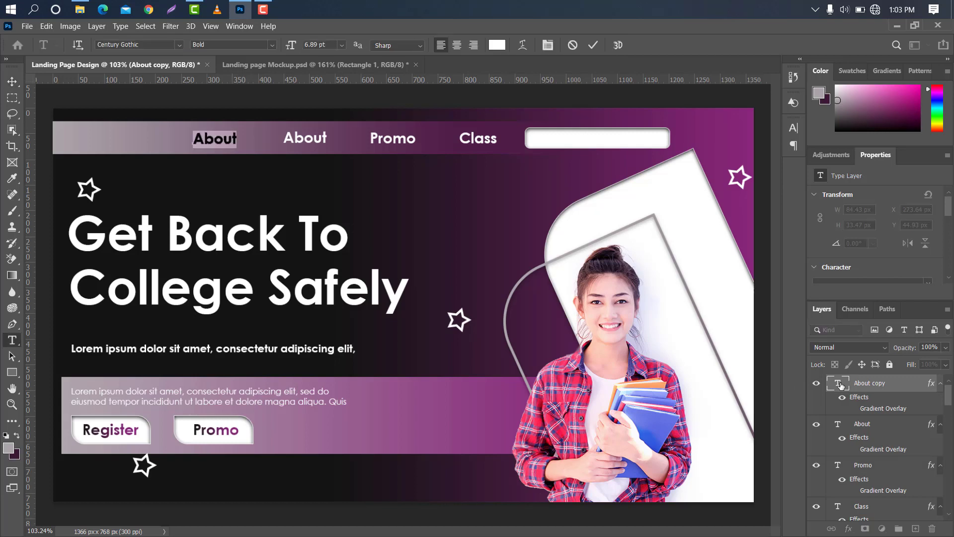
type("Home")
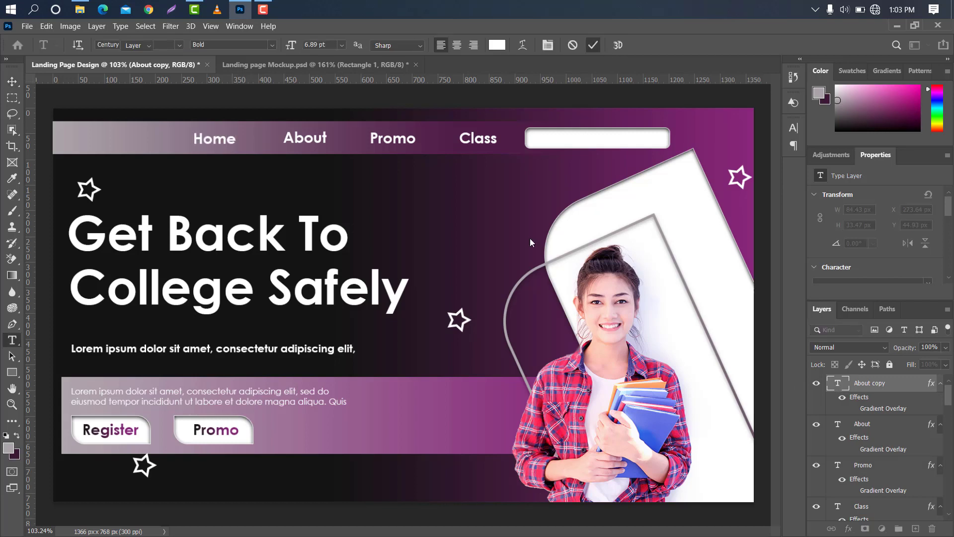
key("ctrl+Return")
key("v")
left_click_drag(230, 141, 232, 142)
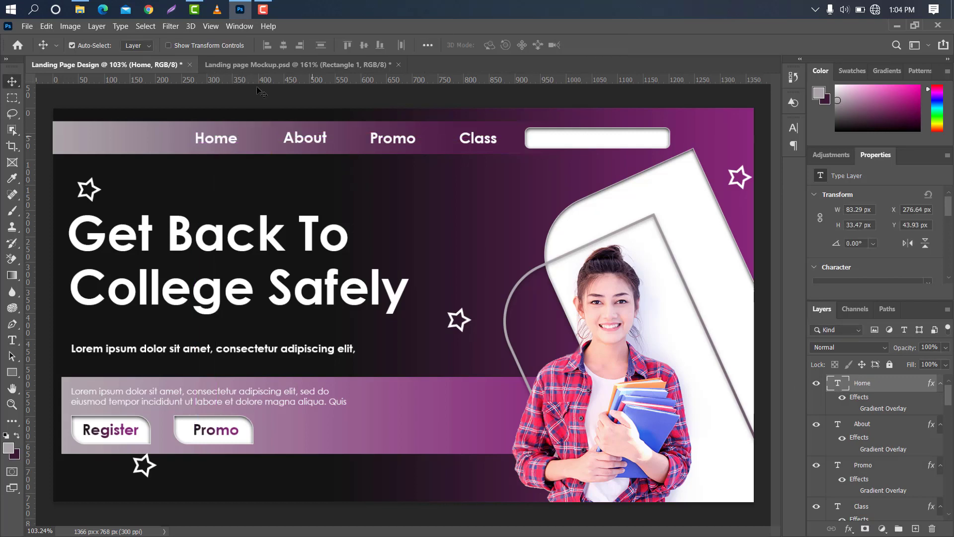
Place My Logo Design png intro.png from File Explorer and scale it to 4.22% at the left end of the header bar.
left_click(78, 10)
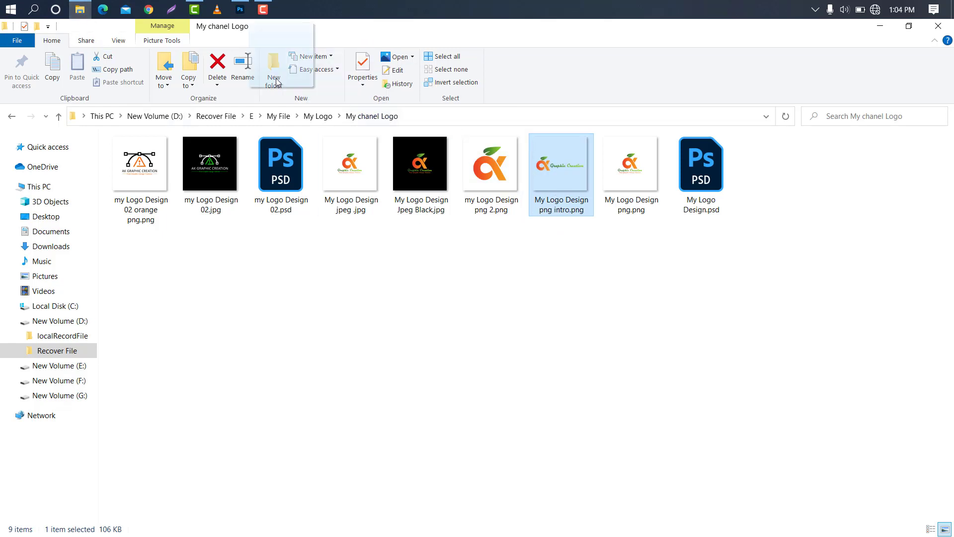
left_click(240, 9)
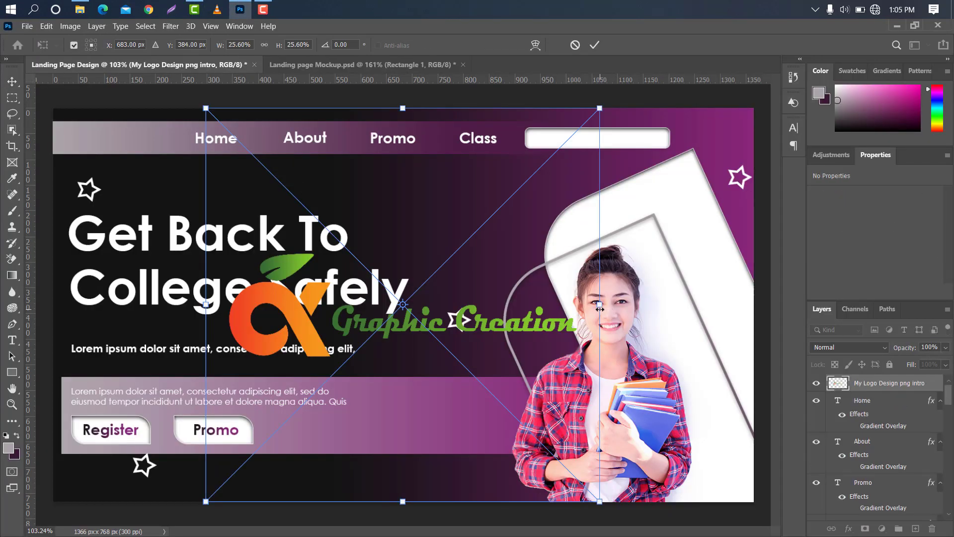
left_click_drag(600, 309, 147, 153)
left_click_drag(171, 160, 119, 143)
left_click_drag(138, 137, 132, 137)
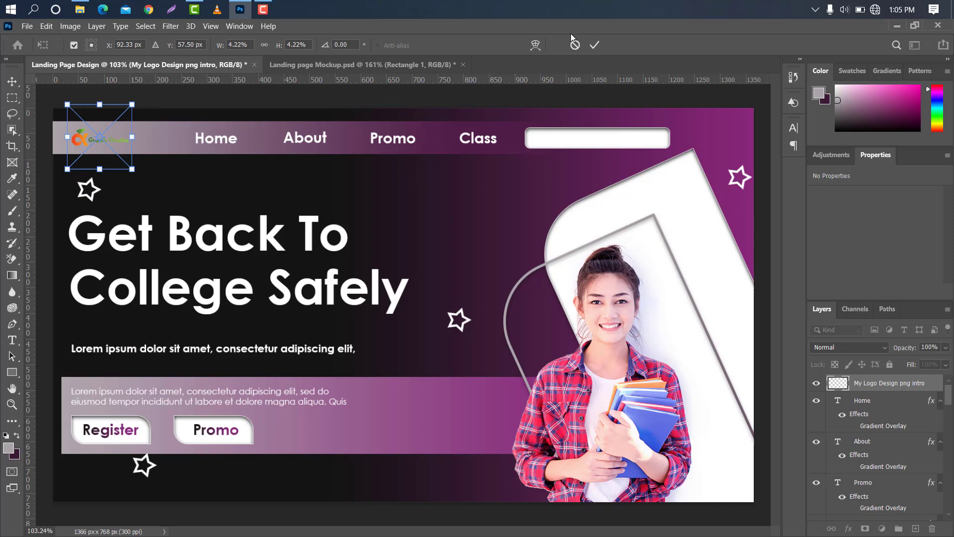
left_click(595, 45)
Apply a white color overlay to the logo in the header bar.
double_click(936, 387)
left_click(541, 405)
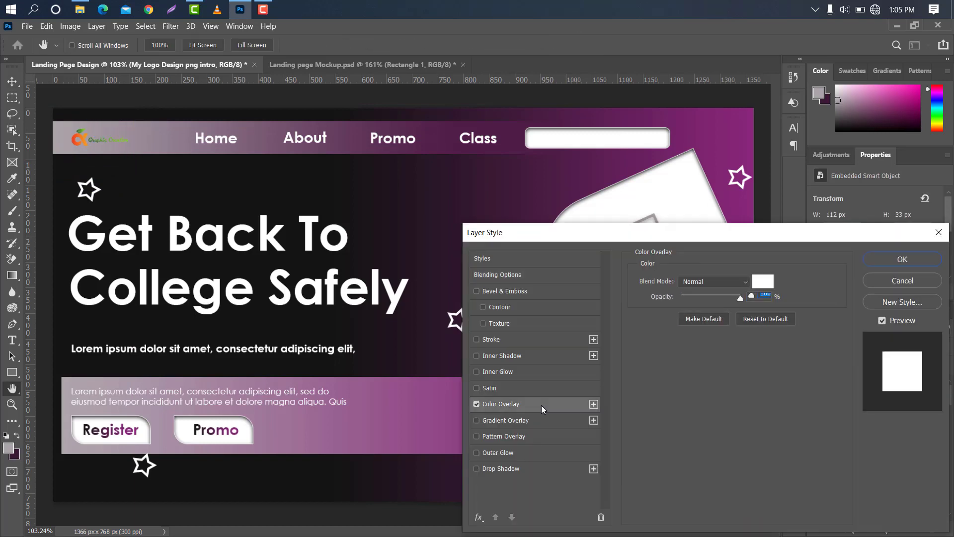
left_click(901, 259)
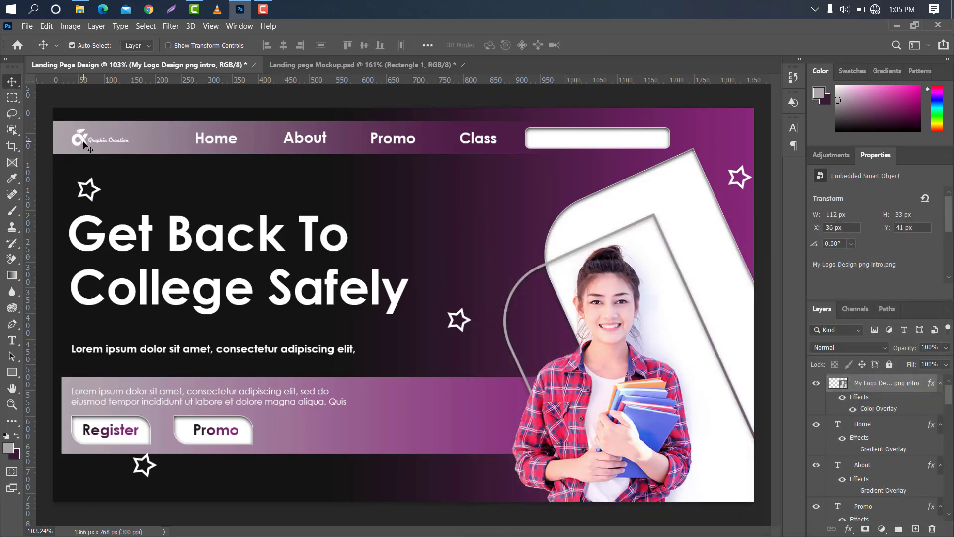
Place the magnifier icon gg.png from the Icon folder and scale it to 1.50% at the right end of the search box.
left_click(80, 9)
left_click(767, 167)
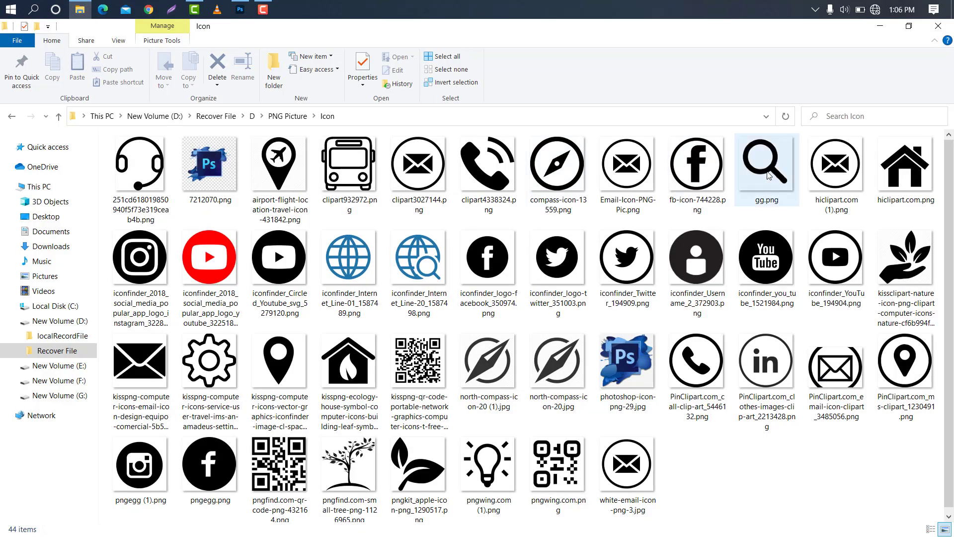
left_click_drag(203, 61, 620, 145)
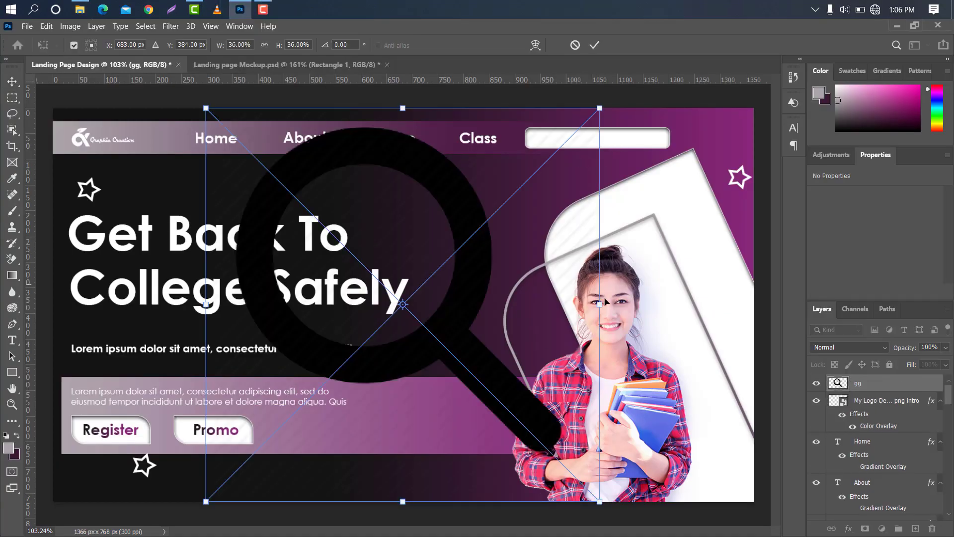
left_click_drag(605, 303, 690, 139)
scroll(649, 139, "up", 8)
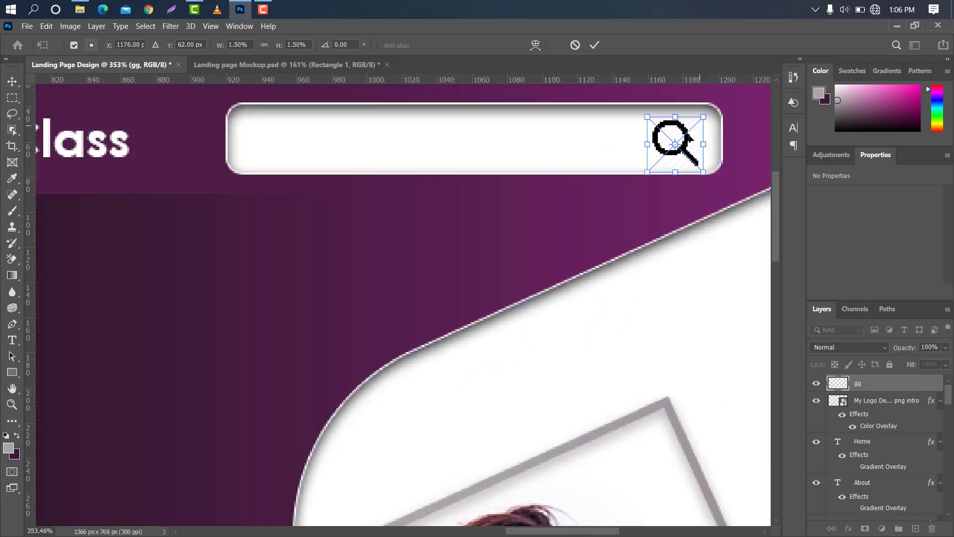
left_click(598, 46)
scroll(506, 118, "down", 10)
Place pngegg (1).png and the black Facebook and Twitter logo files from the Icon folder together, scaling the Instagram icon to 9.05% over the heading.
left_click(80, 8)
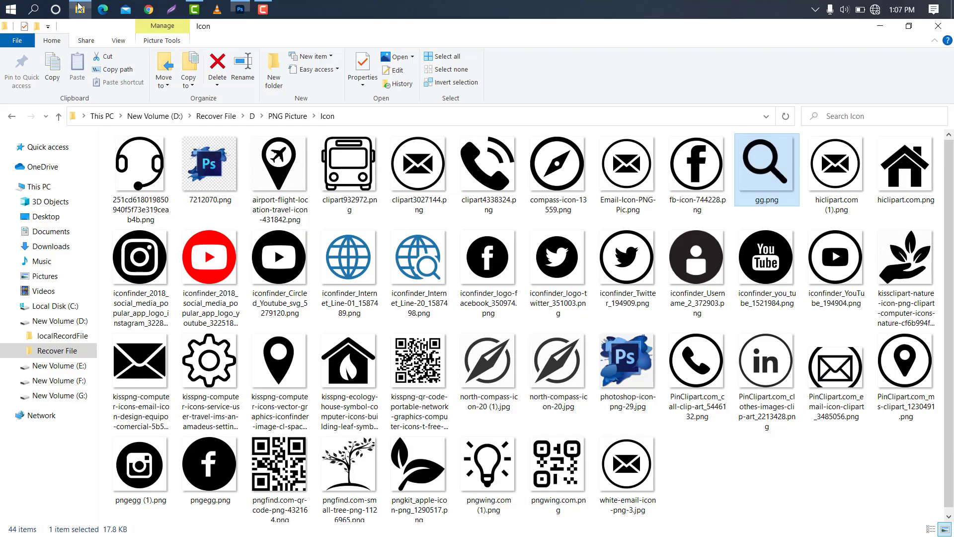
scroll(557, 256, "down", 1)
left_click(557, 254)
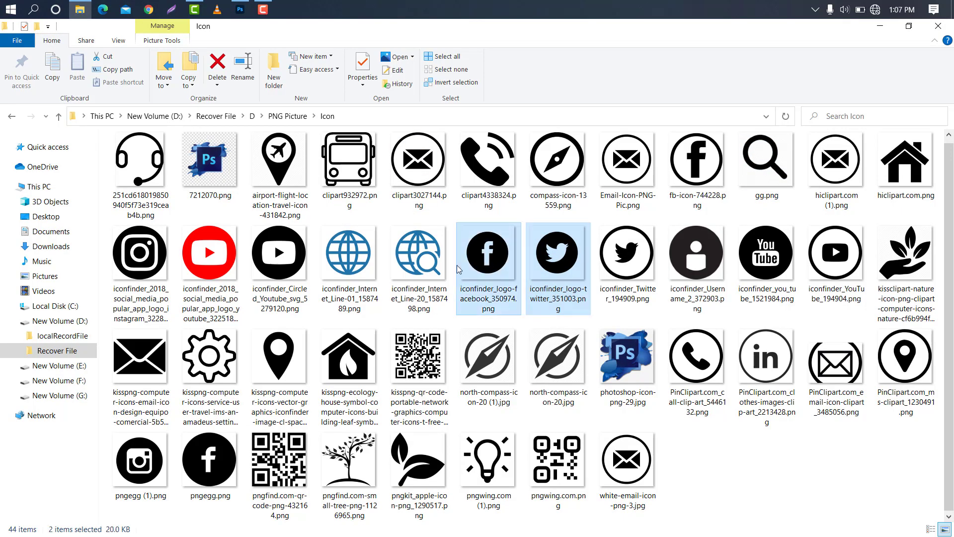
left_click_drag(143, 460, 459, 246)
left_click_drag(557, 304, 325, 298)
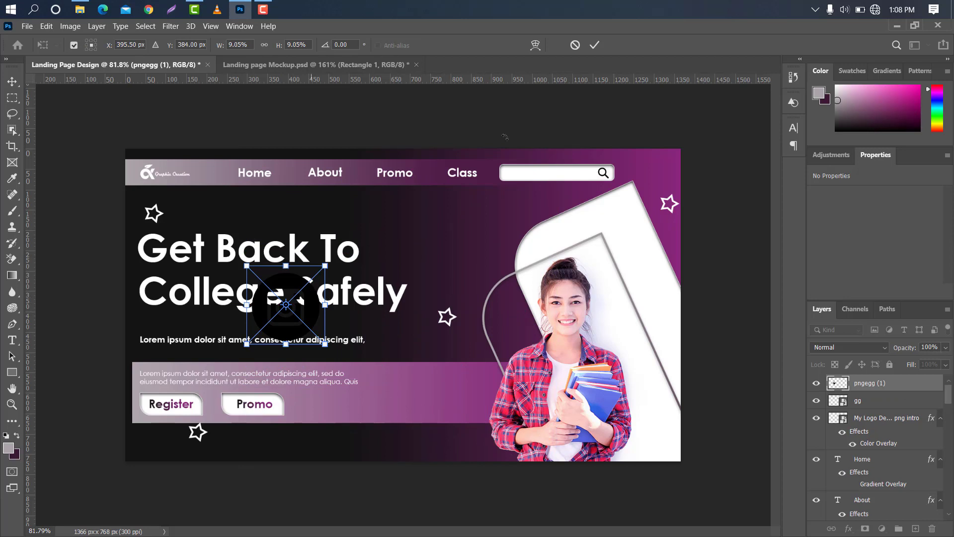
left_click(593, 44)
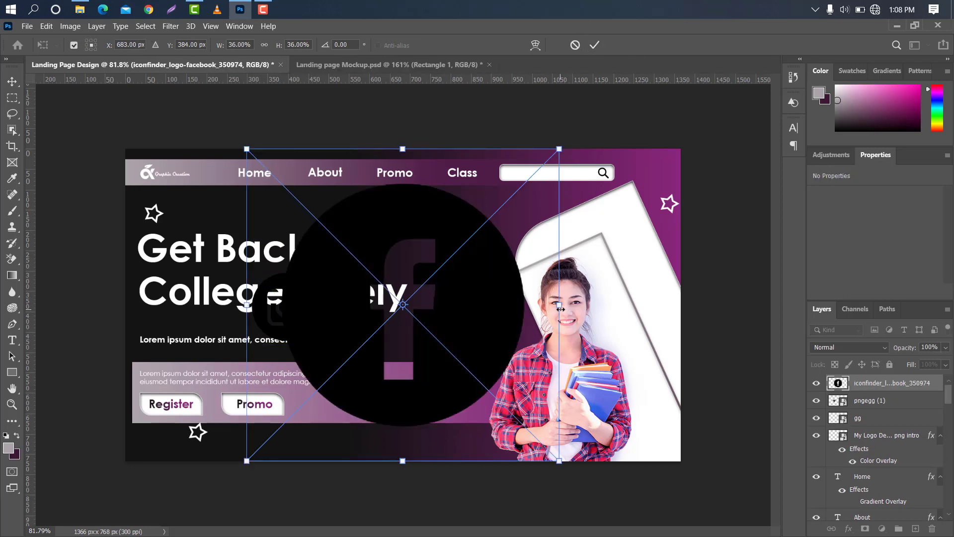
Scale the Facebook icon to 10.36% on the Instagram icon's left and the Twitter icon to 10.14% on its right.
left_click_drag(552, 305, 250, 305)
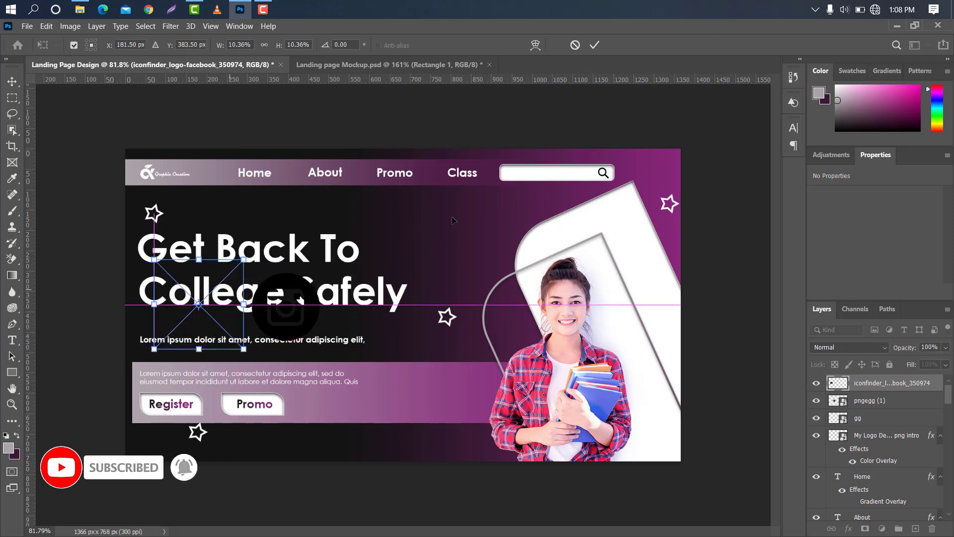
left_click(595, 46)
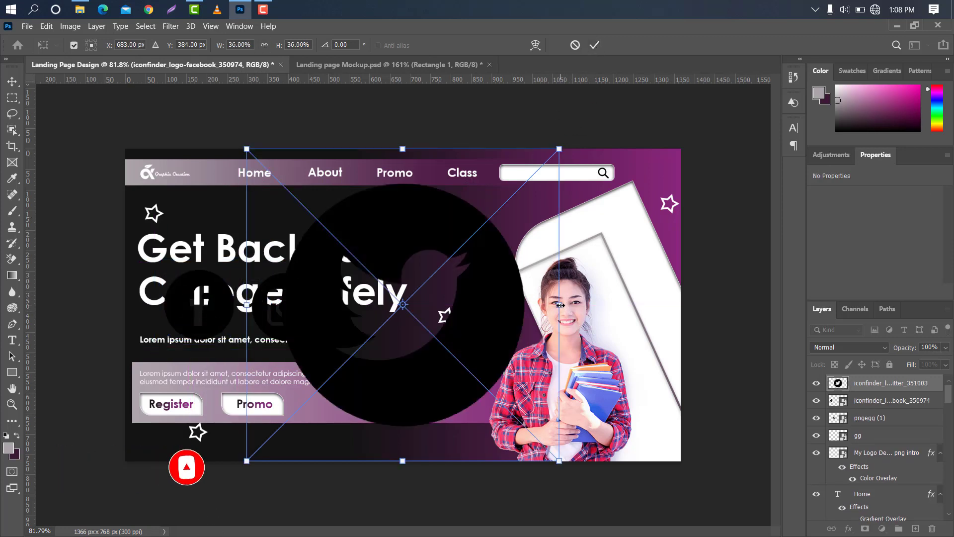
left_click_drag(560, 305, 331, 321)
left_click_drag(312, 305, 415, 305)
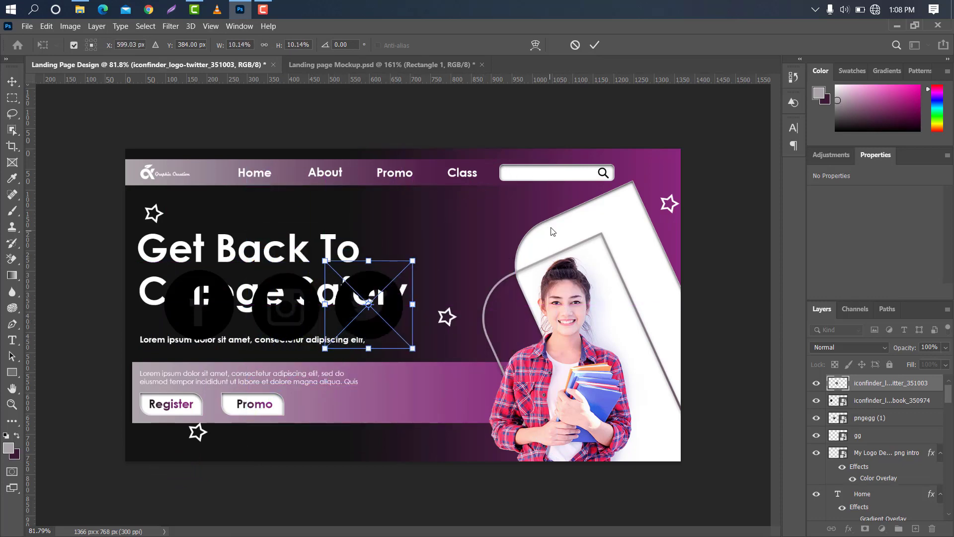
left_click(595, 46)
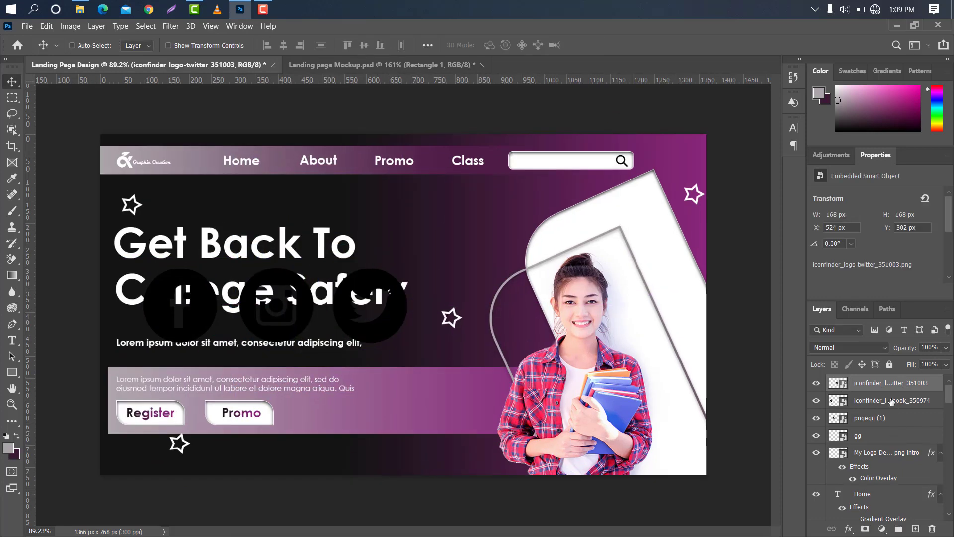
Group the Twitter, Facebook and Instagram icon layers and apply a white color overlay to the group.
left_click(891, 401, "ctrl")
left_click(888, 418, "ctrl")
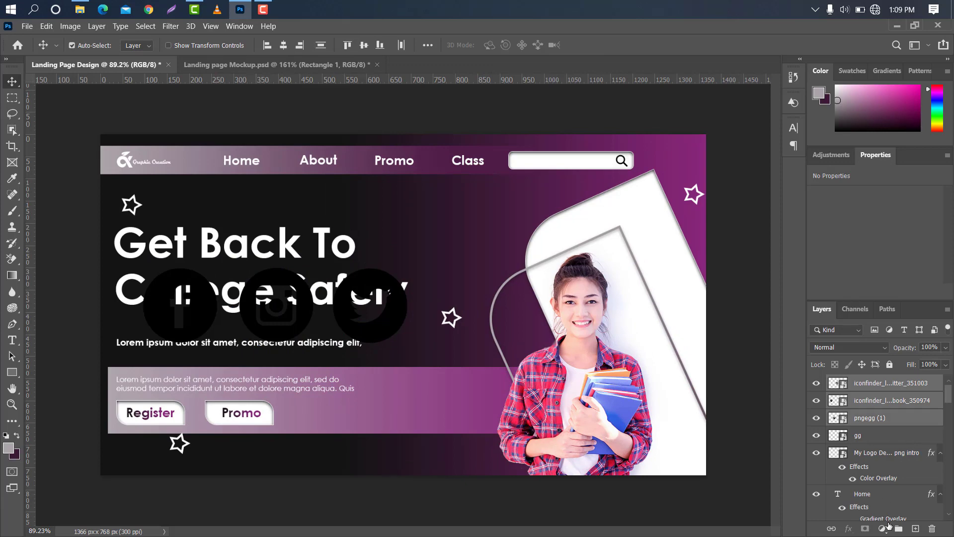
left_click(898, 530)
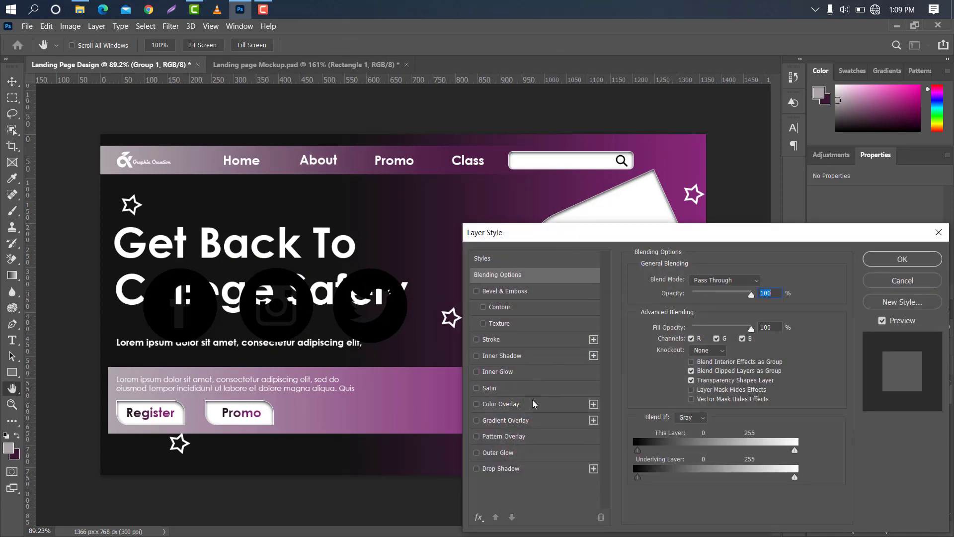
left_click(534, 404)
left_click(894, 259)
Scale the social icon group to 18.98% and place it in the header to the right of the search box.
key("ctrl+t")
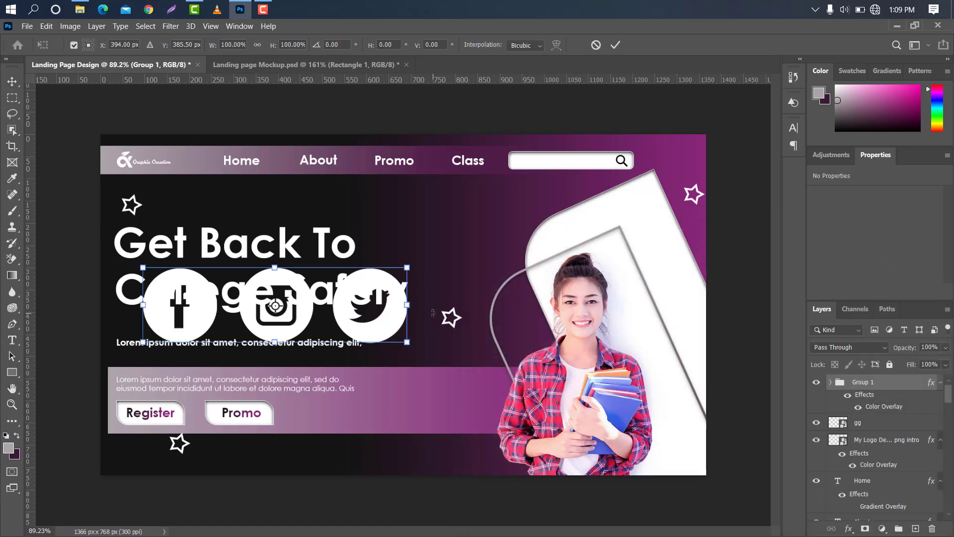
left_click_drag(405, 305, 223, 305)
left_click_drag(463, 233, 693, 158)
left_click_drag(704, 159, 694, 159)
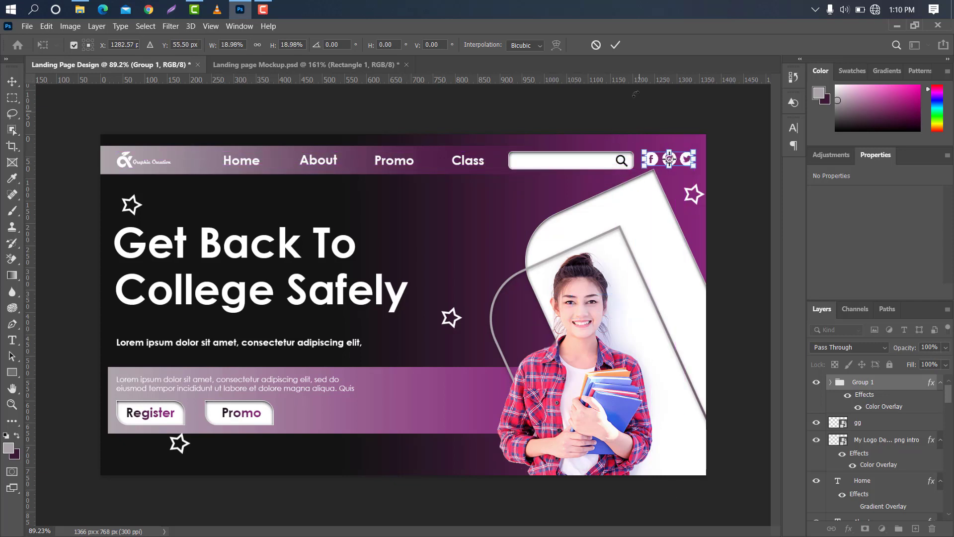
left_click(615, 45)
key("ctrl+minus")
left_click(13, 340)
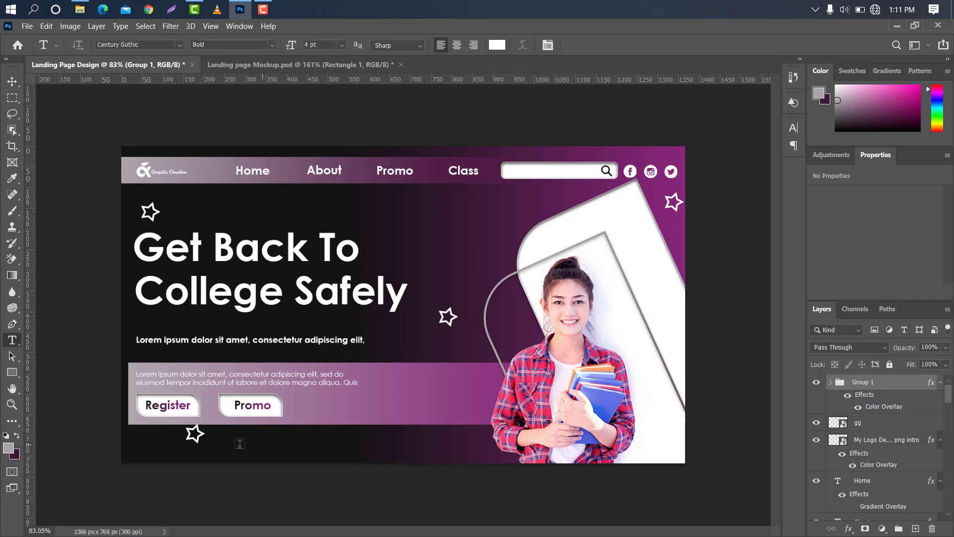
left_click(232, 444)
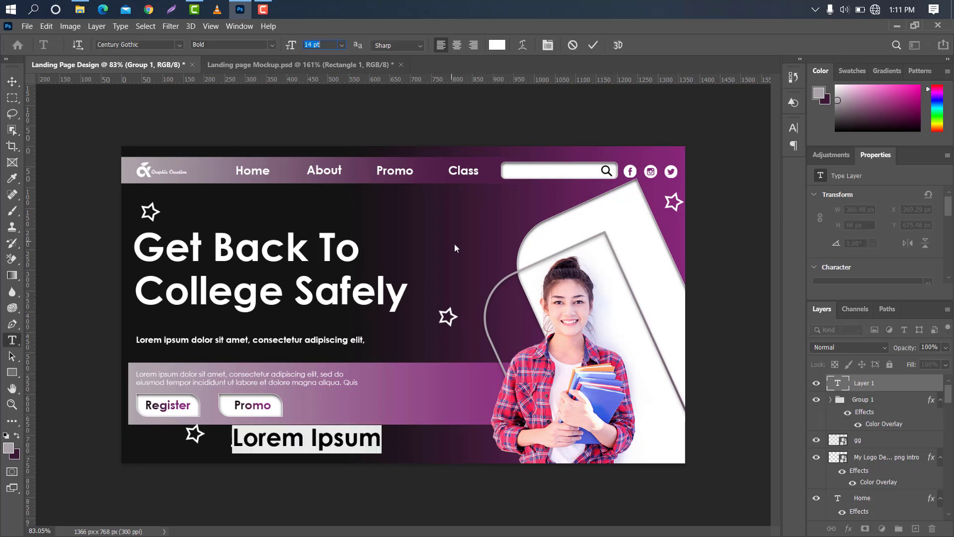
key("Return")
key("BackSpace")
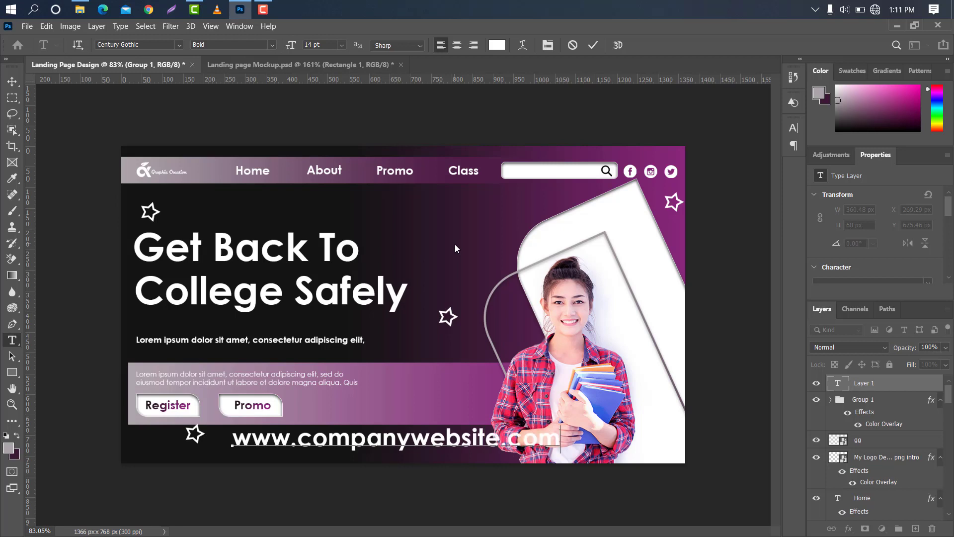
left_click(593, 46)
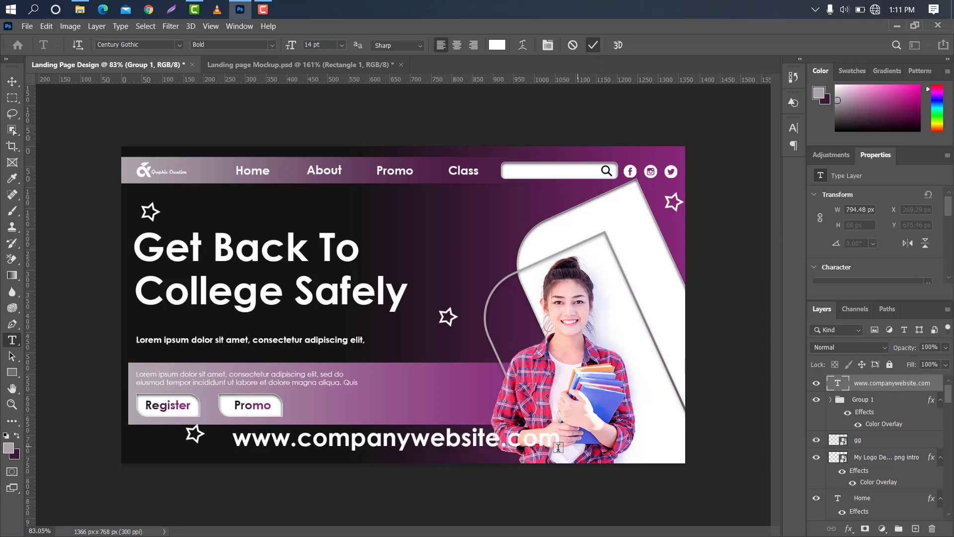
Scale the website address to 38.27% and place it at the page's lower left, at about X 188 px, Y 742 px.
key("ctrl+t")
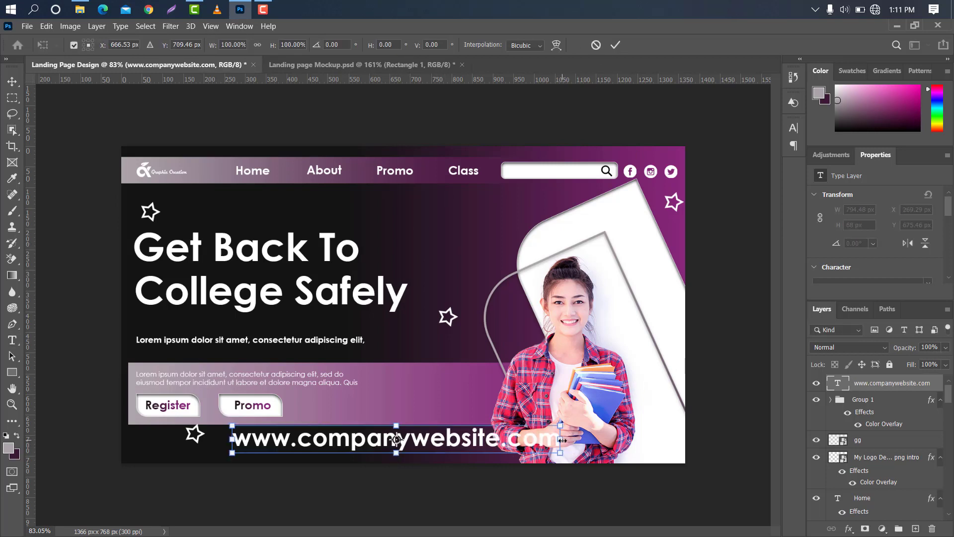
left_click_drag(562, 439, 248, 453)
left_click_drag(272, 450, 265, 450)
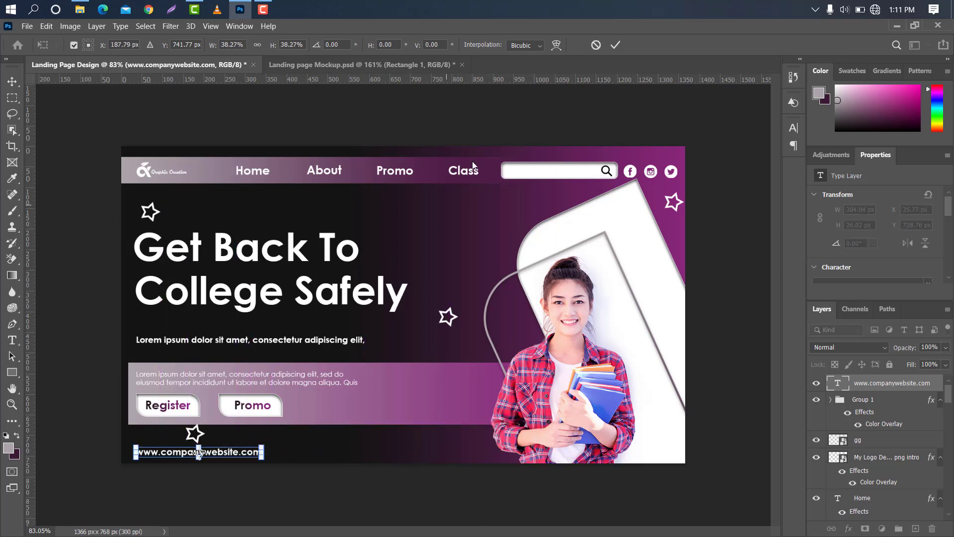
left_click(614, 48)
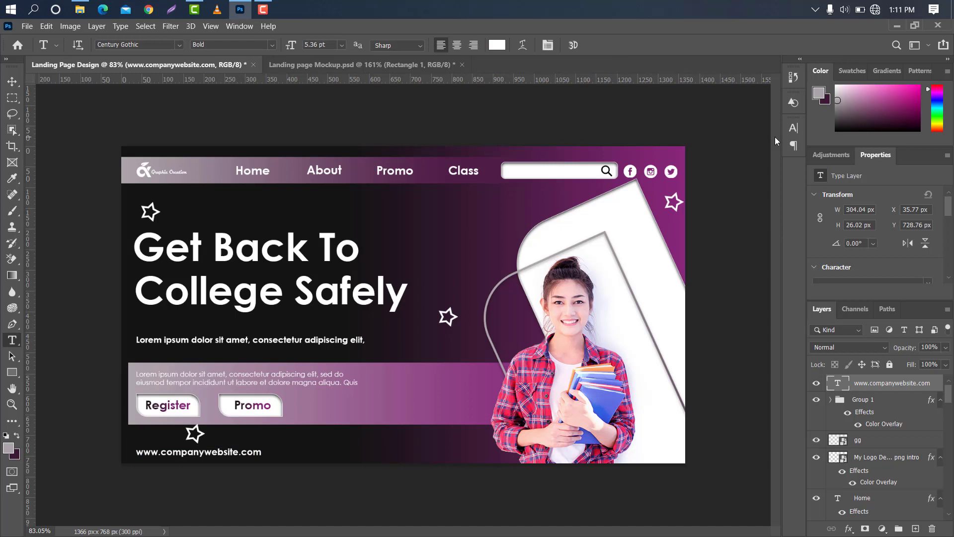
Change the website address to the Regular font style and widen its letter tracking to about 386 px text width.
left_click(794, 130)
left_click(771, 149)
left_click(745, 158)
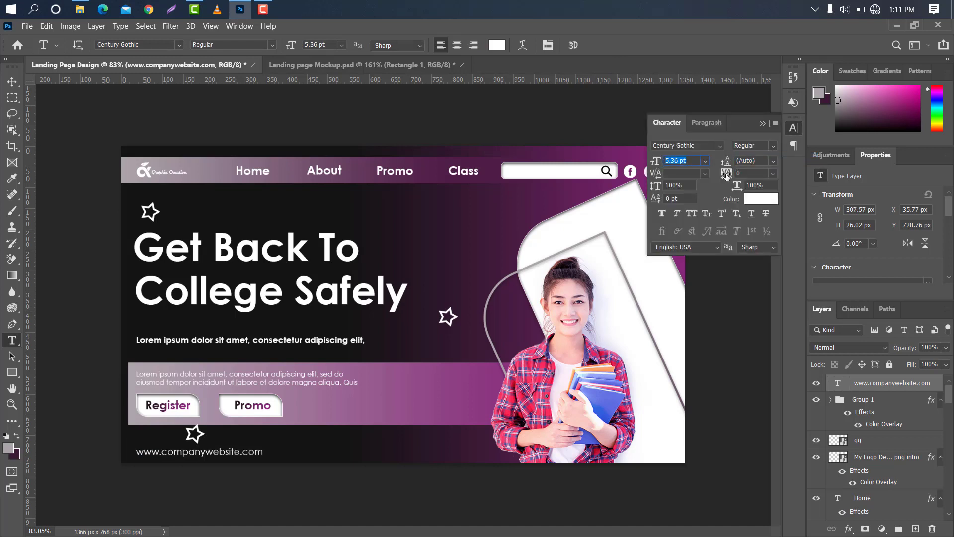
left_click_drag(729, 174, 783, 134)
left_click(763, 125)
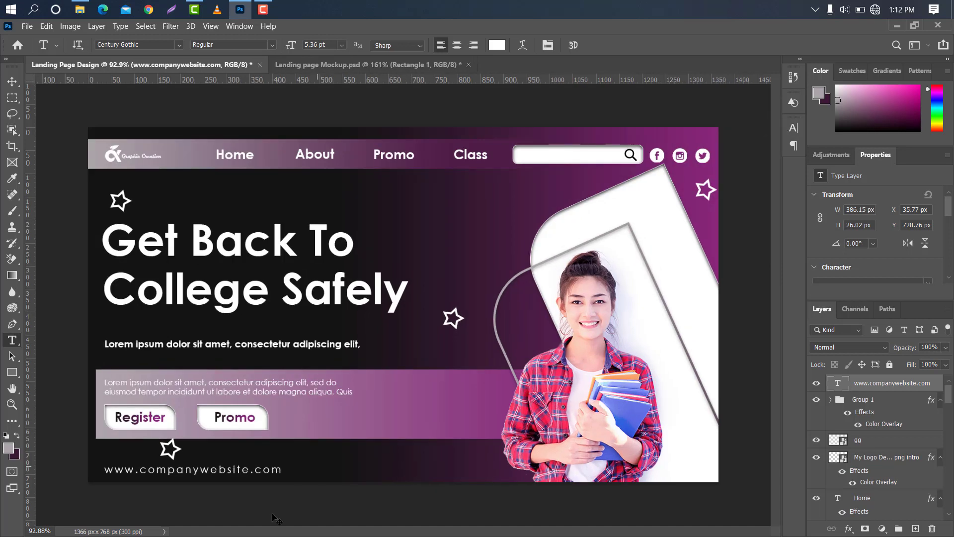
Scale the website address to 83.65% and center it at about X 209 px, Y 732 px below the buttons.
key("ctrl+t")
left_click_drag(282, 468, 225, 470)
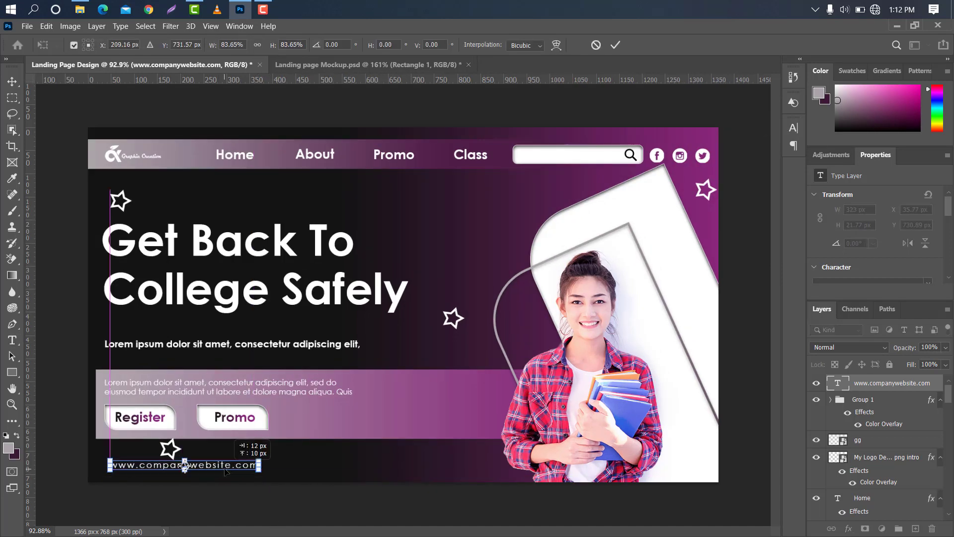
left_click(622, 44)
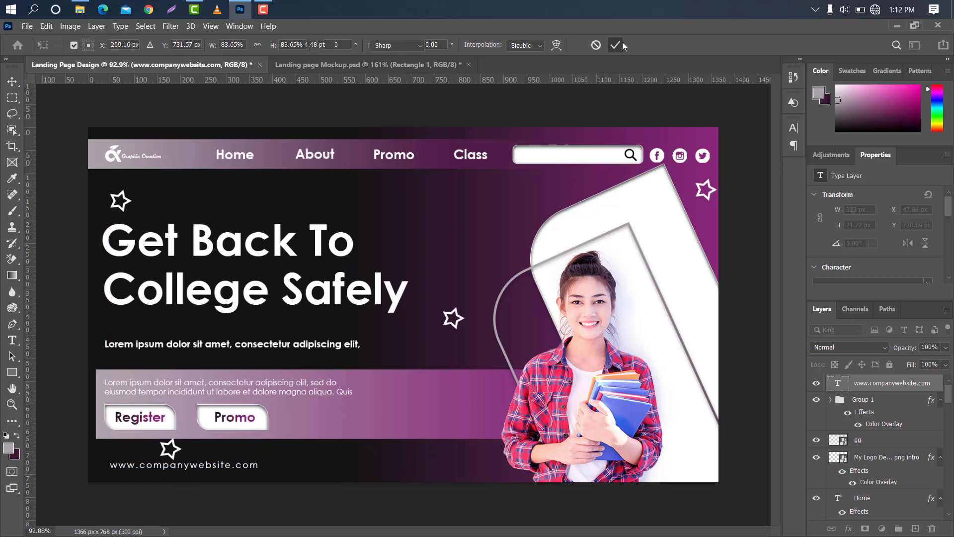